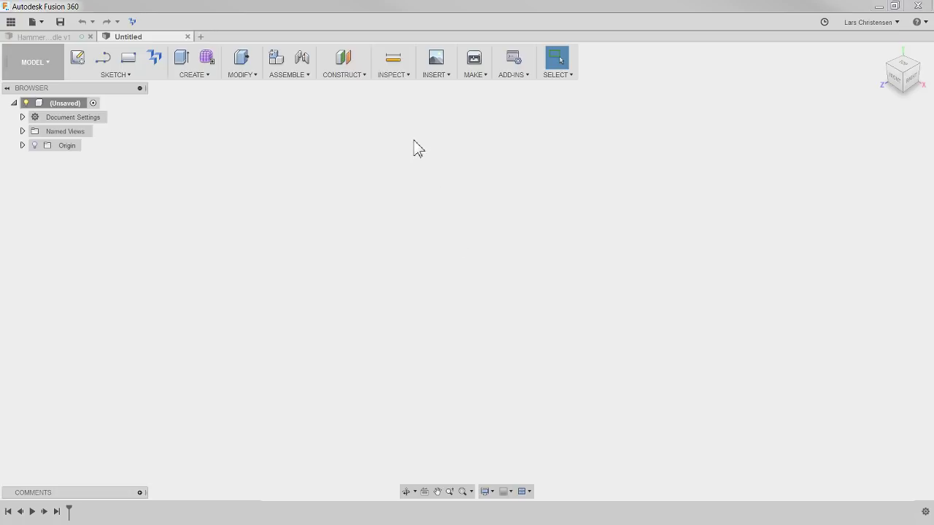
# Switch to the Hammer Handle v1 design
pyautogui.click(49, 35)
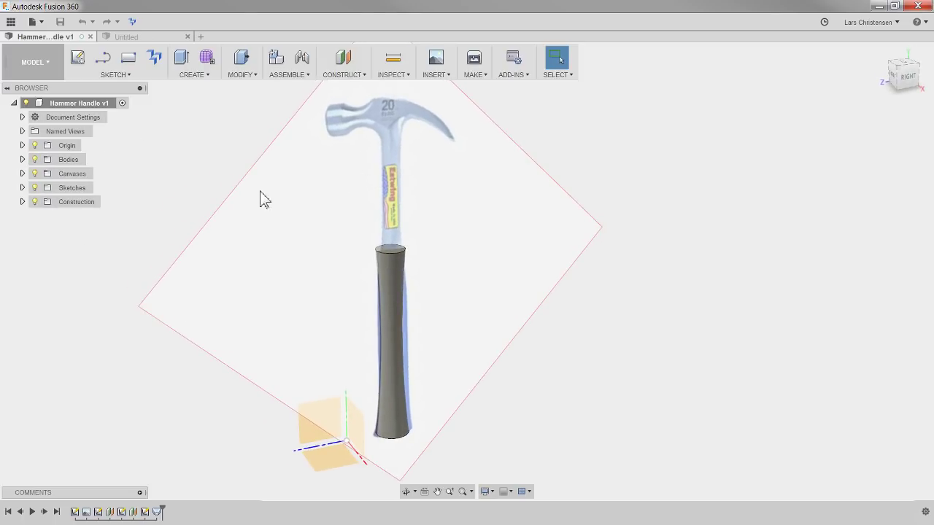
# Hide the hammer reference canvas images
pyautogui.click(34, 173)
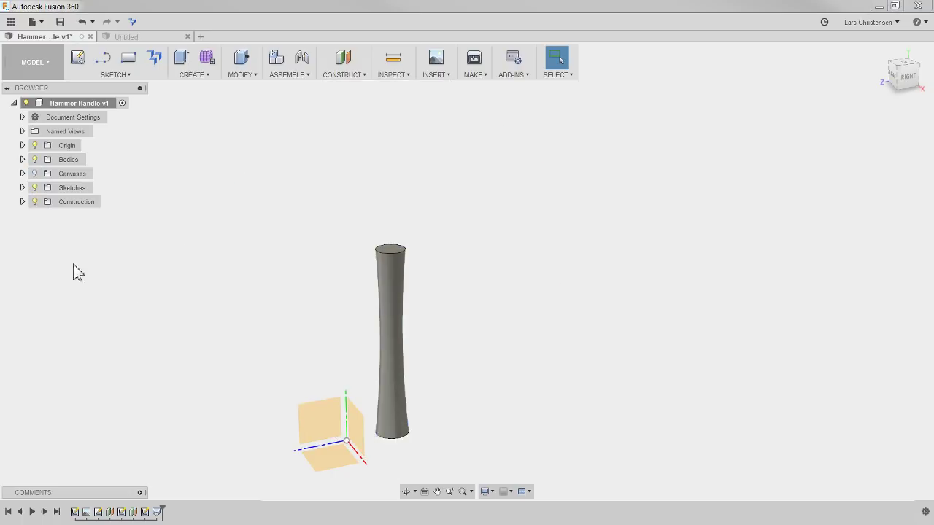
pyautogui.scroll(3, 265, 359)
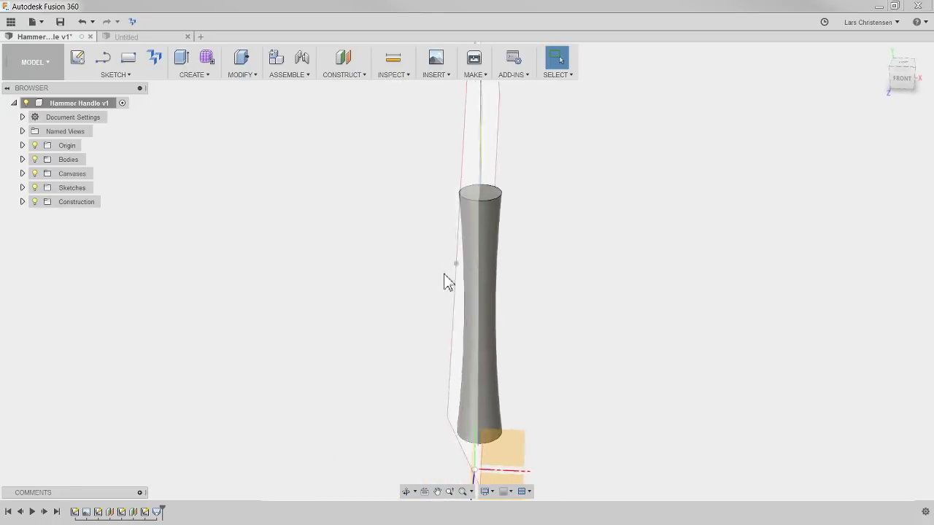
pyautogui.click(35, 173)
# Show the Sketch4, Sketch3 and Sketch2 profiles and view the handle from the Right
pyautogui.click(22, 188)
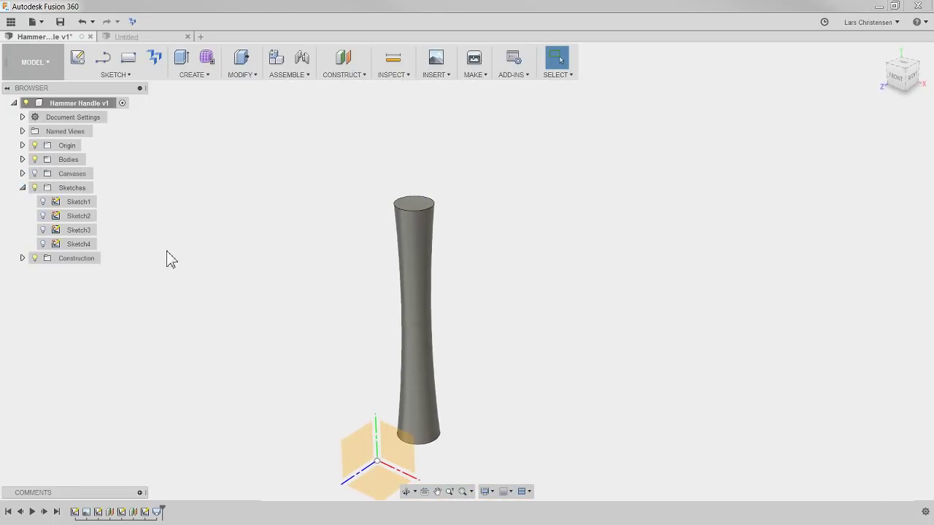
pyautogui.click(42, 244)
pyautogui.click(42, 230)
pyautogui.click(42, 216)
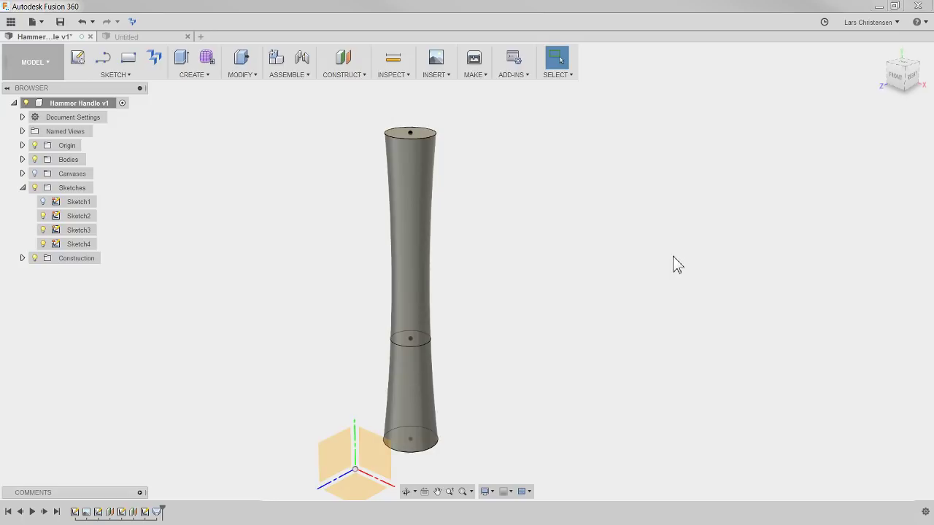
pyautogui.keyDown('shift'); pyautogui.moveTo(663, 265); pyautogui.dragTo(566, 305, button='middle'); pyautogui.keyUp('shift')
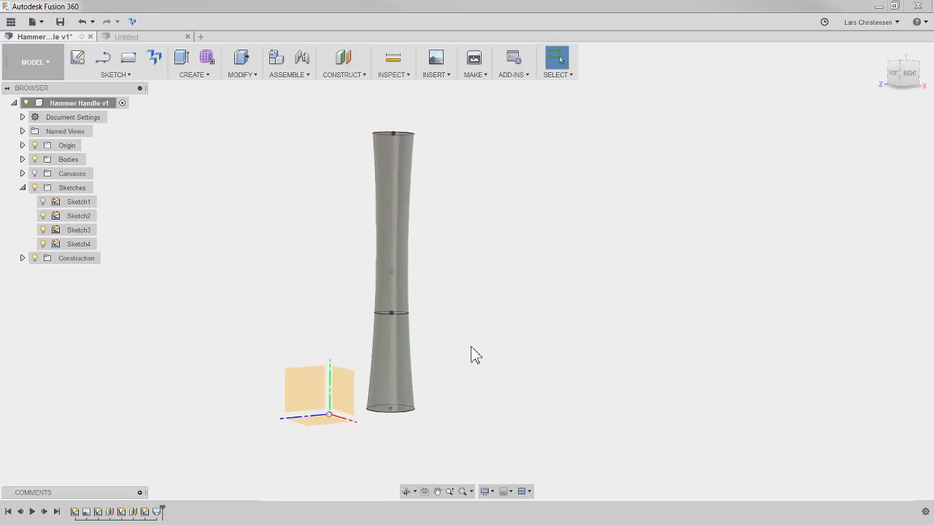
pyautogui.click(907, 75)
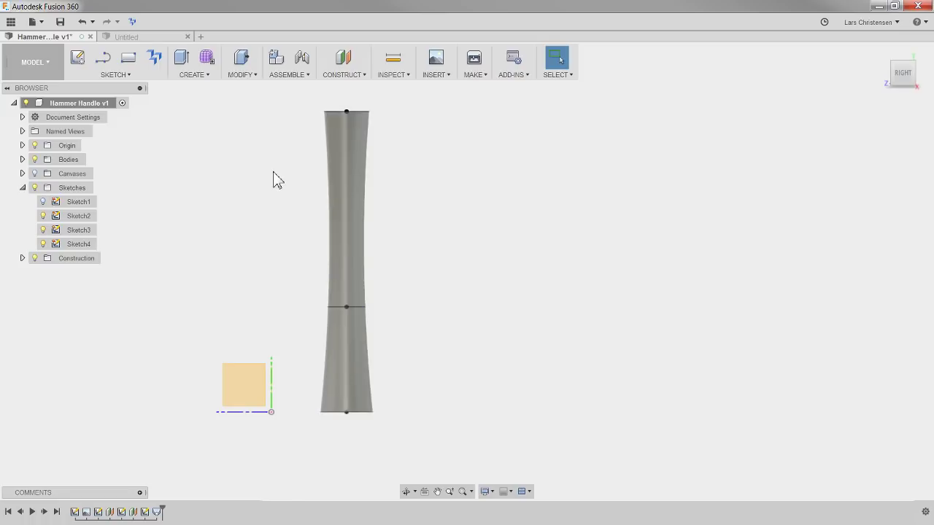
# Turn the hammer reference canvas back on and orbit to an angled view of the handle
pyautogui.click(35, 173)
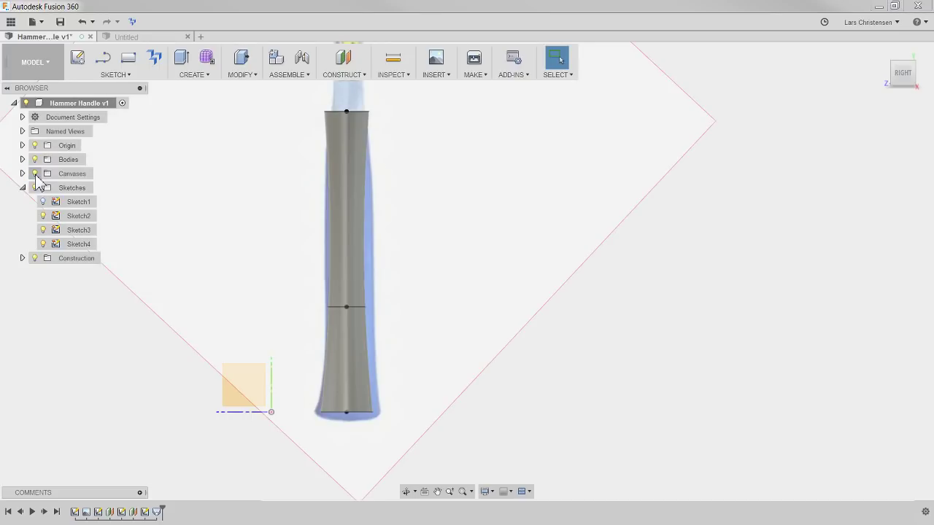
pyautogui.scroll(1, 314, 275)
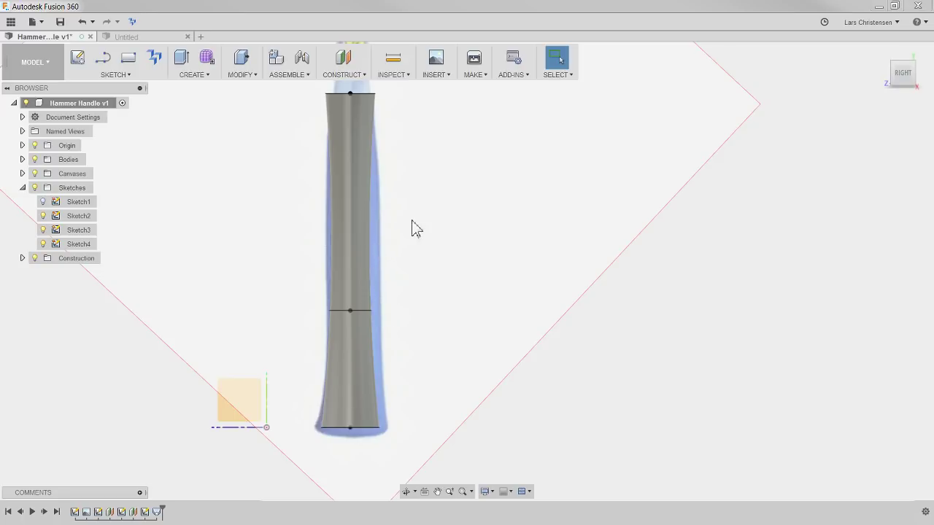
pyautogui.scroll(-1, 389, 453)
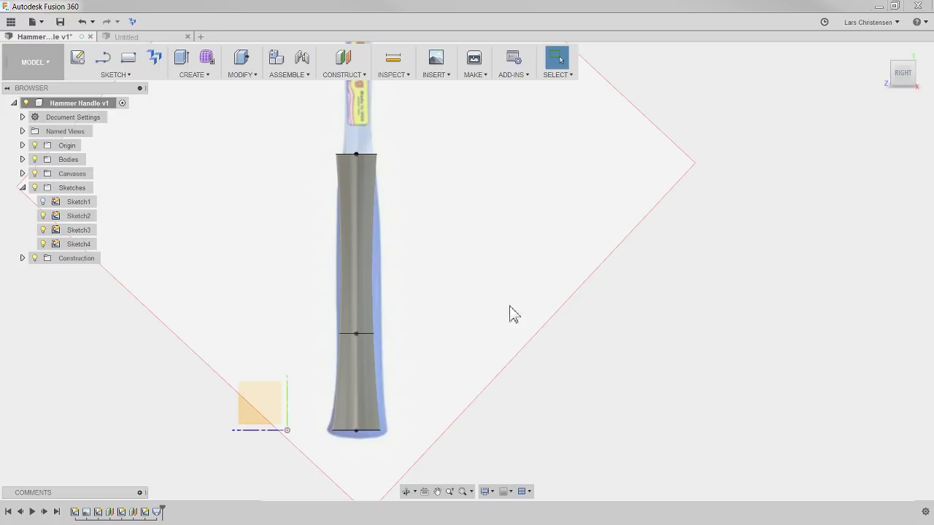
pyautogui.moveTo(391, 324)
pyautogui.keyDown('shift'); pyautogui.mouseDown(button='middle')
pyautogui.moveTo(381, 319)
pyautogui.moveTo(385, 328)
pyautogui.moveTo(403, 300)
pyautogui.moveTo(389, 294)
pyautogui.mouseUp(button='middle'); pyautogui.keyUp('shift')
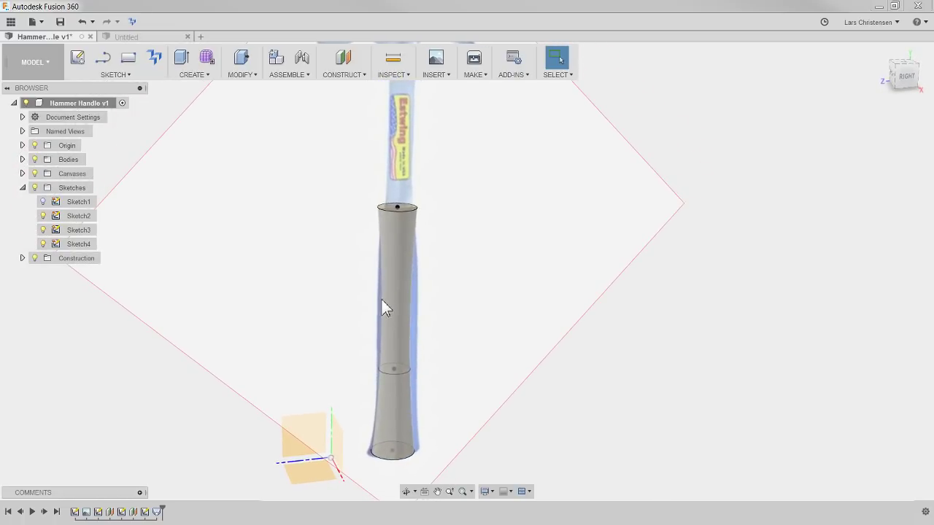
# Hide the Sketch4, Sketch3 and Sketch2 profiles and collapse the Sketches list
pyautogui.click(23, 159)
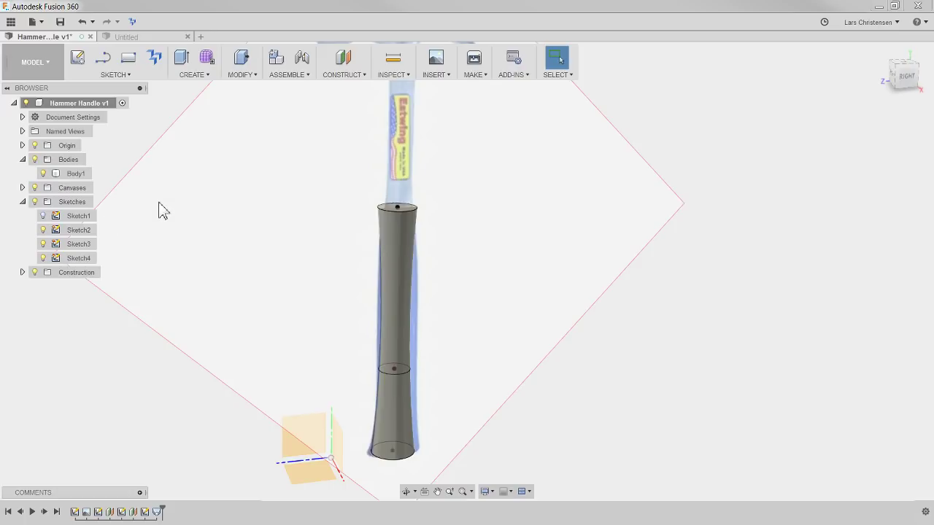
pyautogui.click(43, 257)
pyautogui.click(43, 244)
pyautogui.click(43, 230)
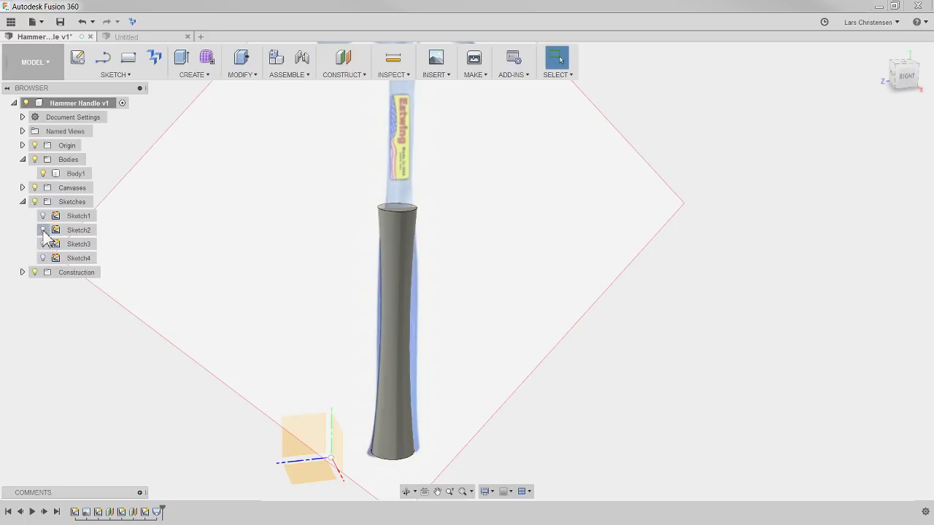
pyautogui.click(23, 201)
pyautogui.scroll(-2, 434, 232)
pyautogui.click(398, 249)
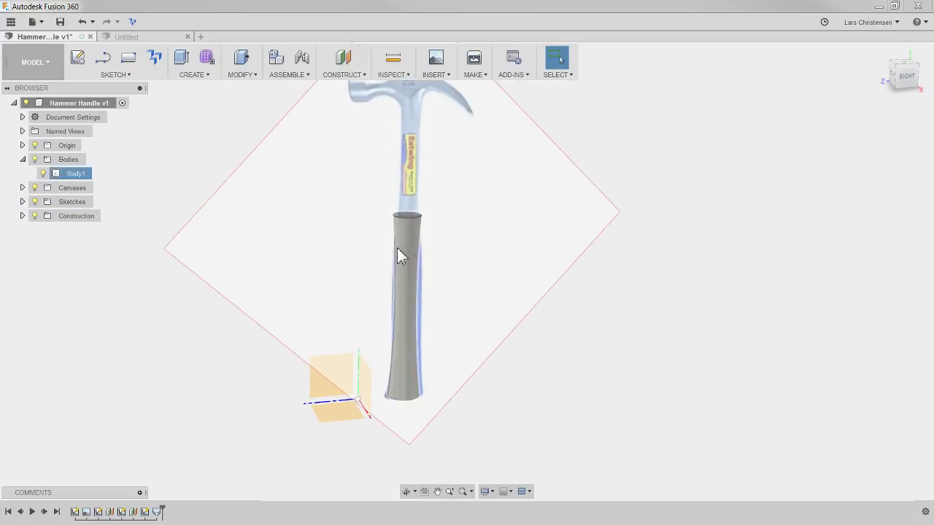
pyautogui.click(304, 305)
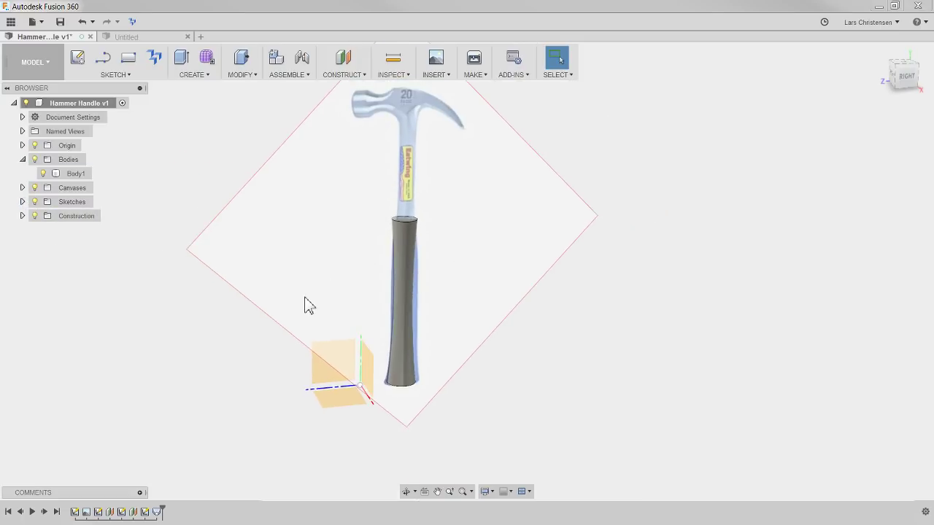
# Switch off the Canvases visibility so only the lofted handle body shows
pyautogui.rightClick(76, 105)
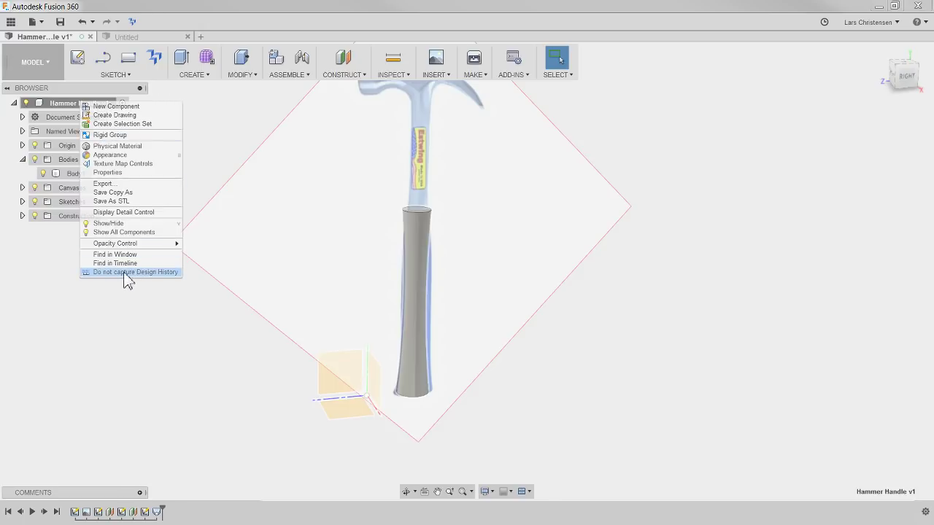
pyautogui.click(139, 376)
pyautogui.scroll(-3, 135, 467)
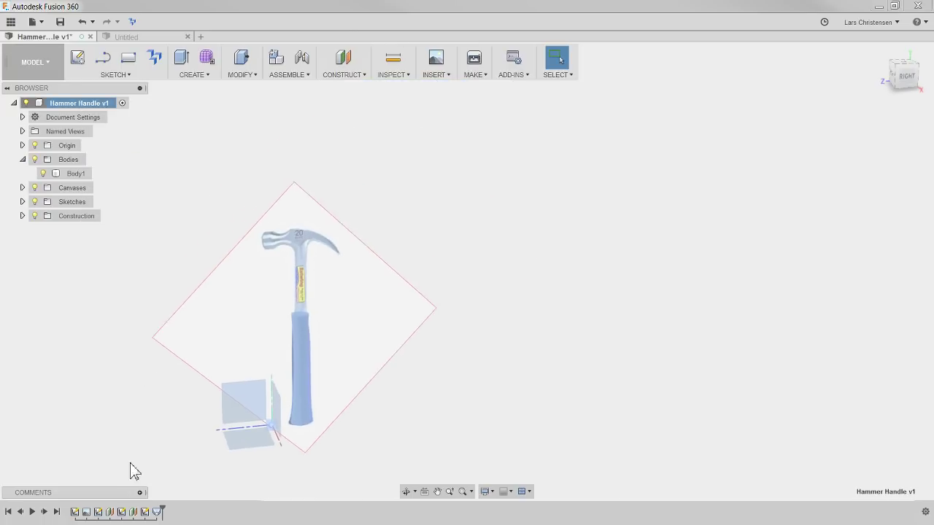
pyautogui.scroll(2, 134, 374)
pyautogui.scroll(3, 182, 321)
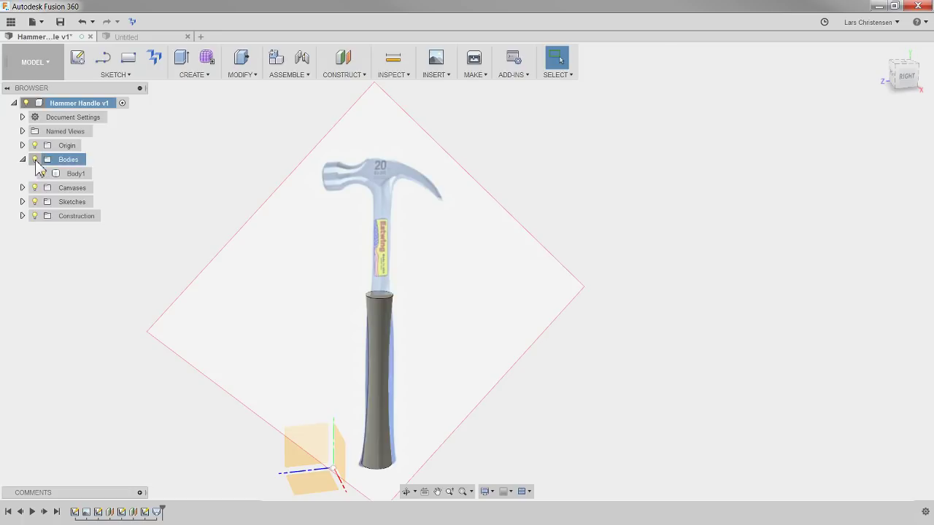
pyautogui.click(35, 187)
pyautogui.scroll(-2, 323, 173)
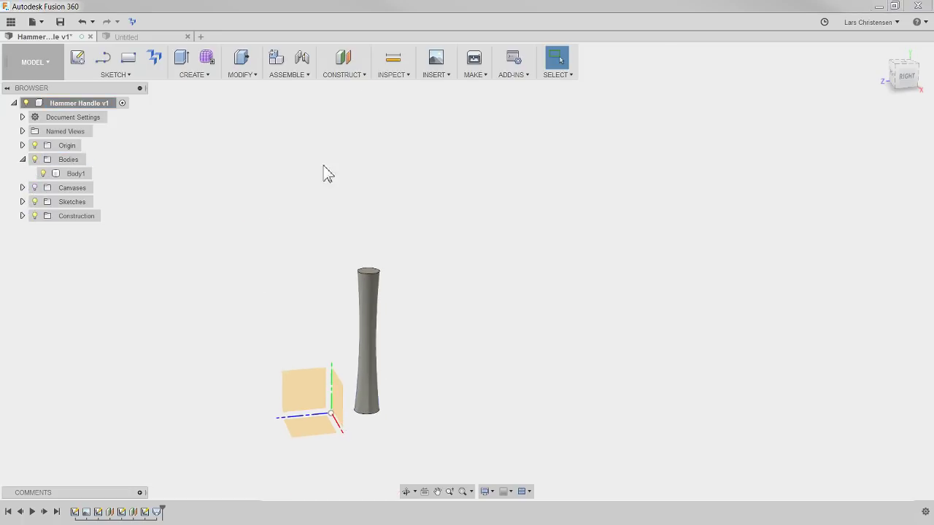
pyautogui.scroll(2, 340, 313)
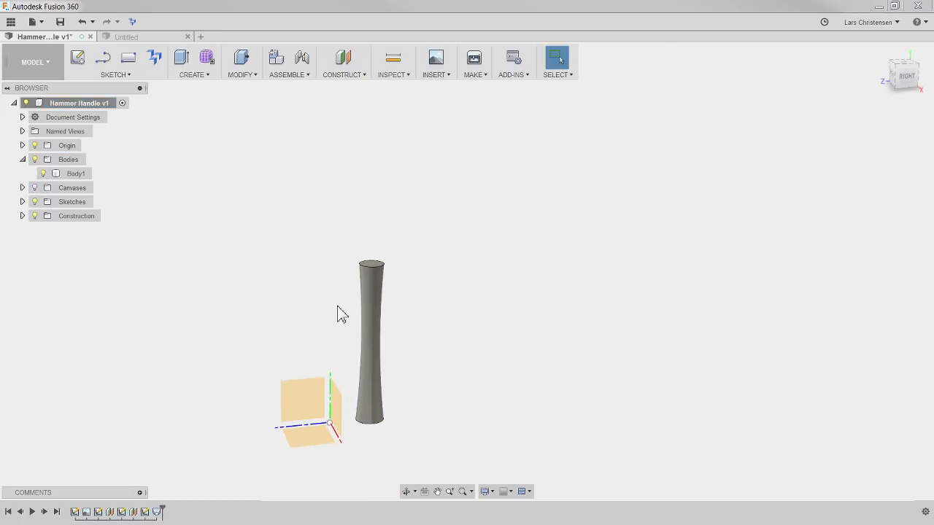
# Start a new Create Form in the Sculpt environment and open the Utilities menu
pyautogui.click(207, 62)
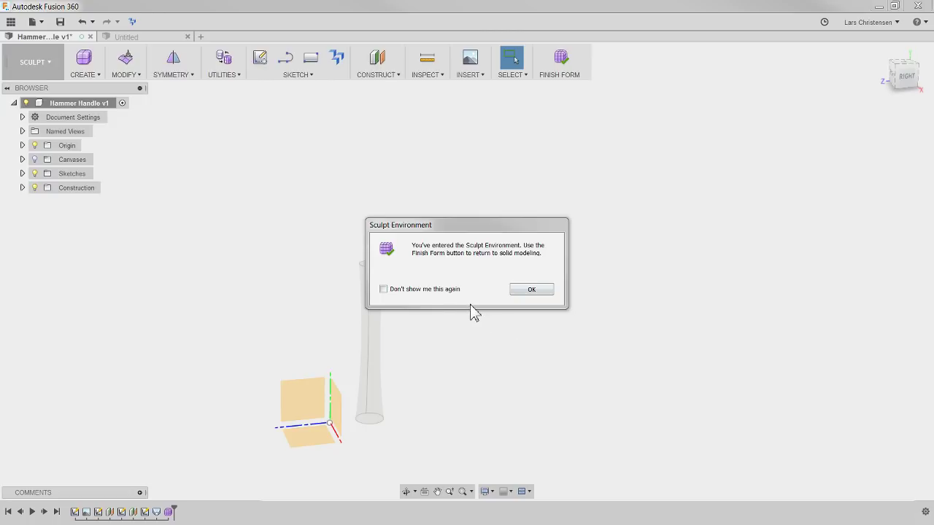
pyautogui.click(532, 292)
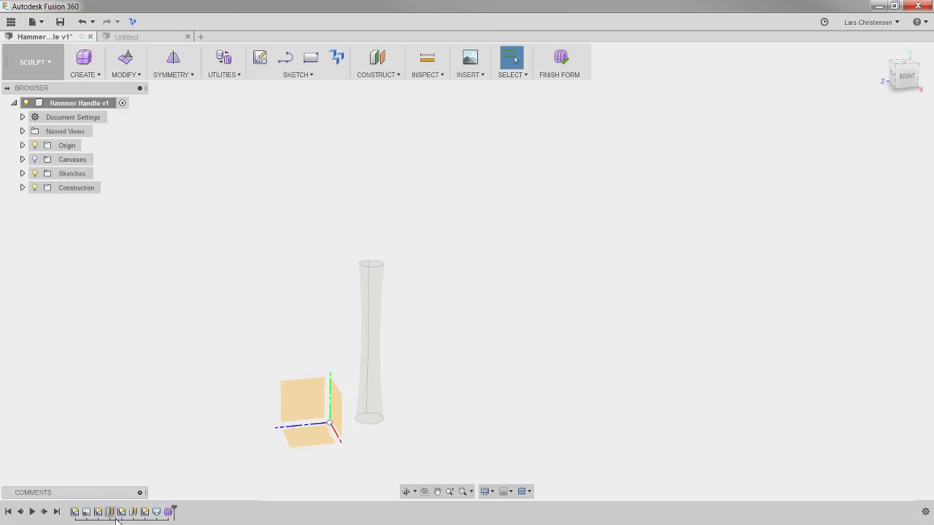
pyautogui.scroll(2, 397, 463)
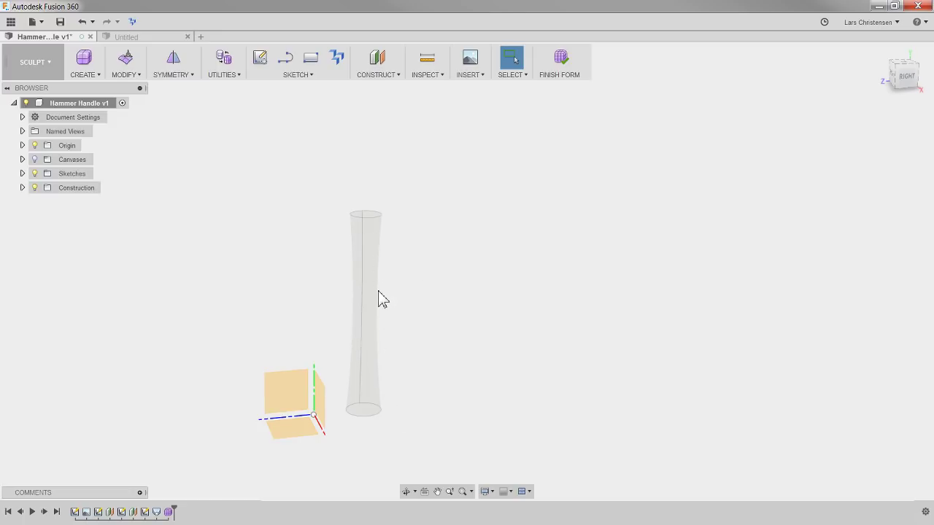
pyautogui.click(230, 76)
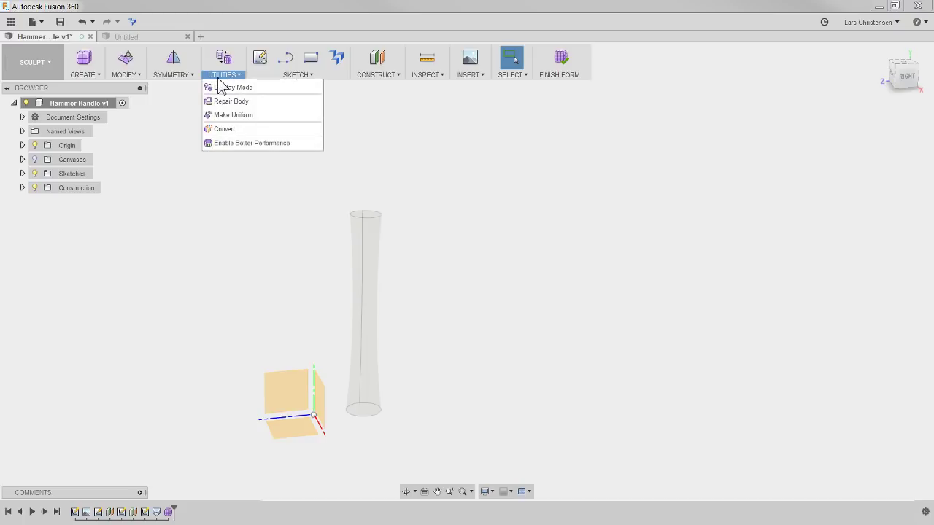
# Convert the handle's BRep face into a new 4 × 4 uniform-face T-Spline body
pyautogui.click(226, 129)
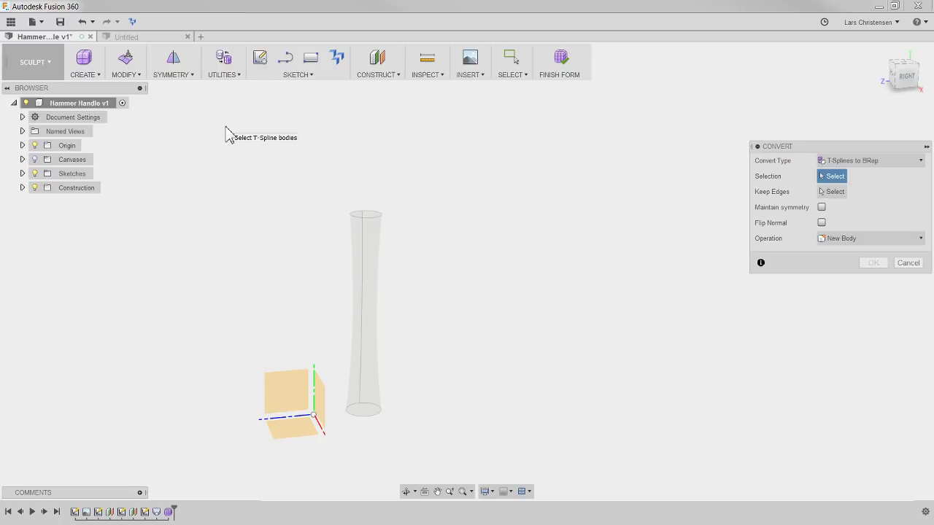
pyautogui.click(876, 162)
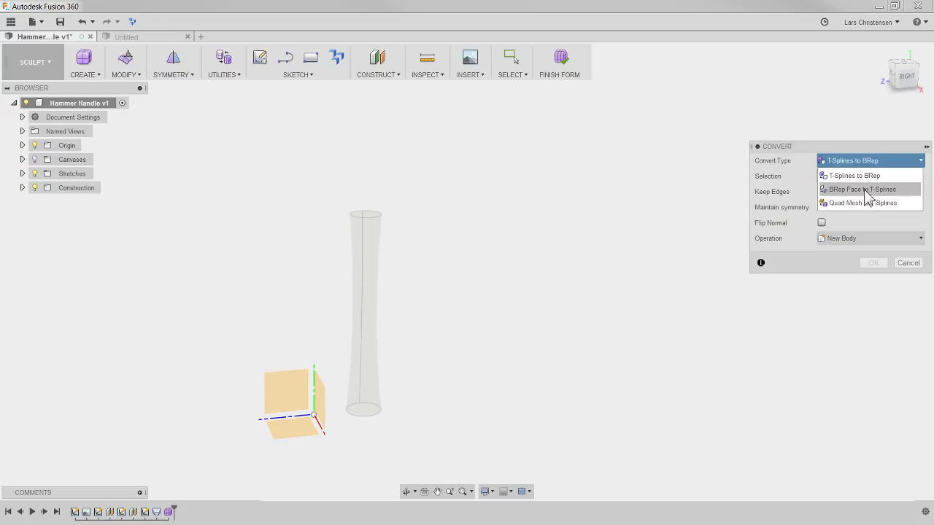
pyautogui.click(877, 191)
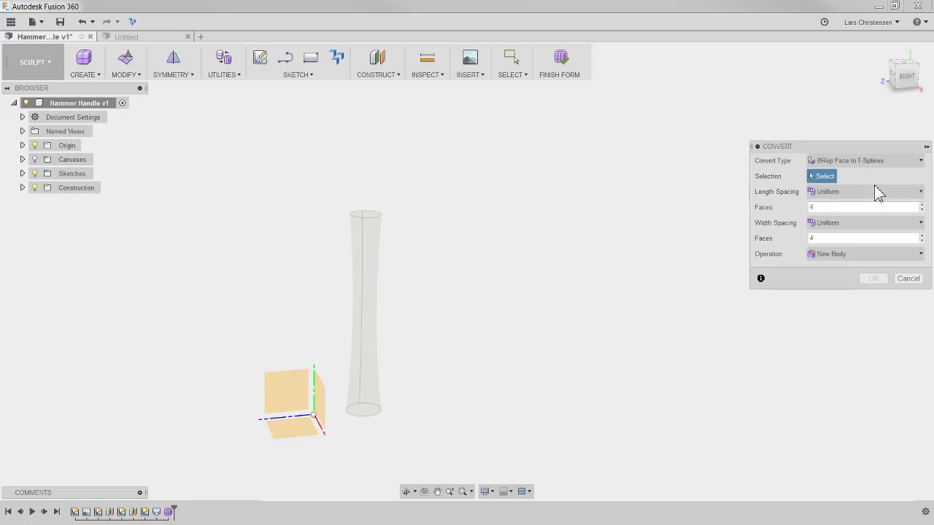
pyautogui.click(362, 267)
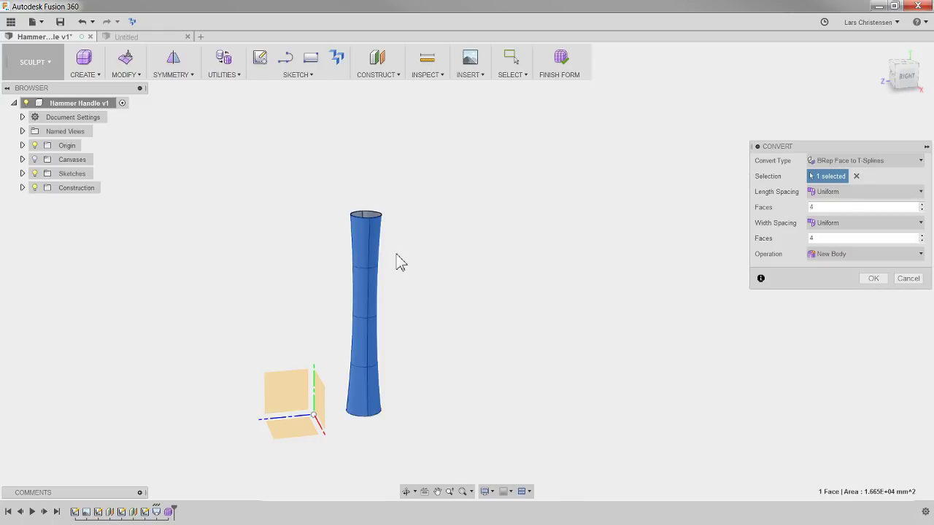
pyautogui.scroll(2, 332, 466)
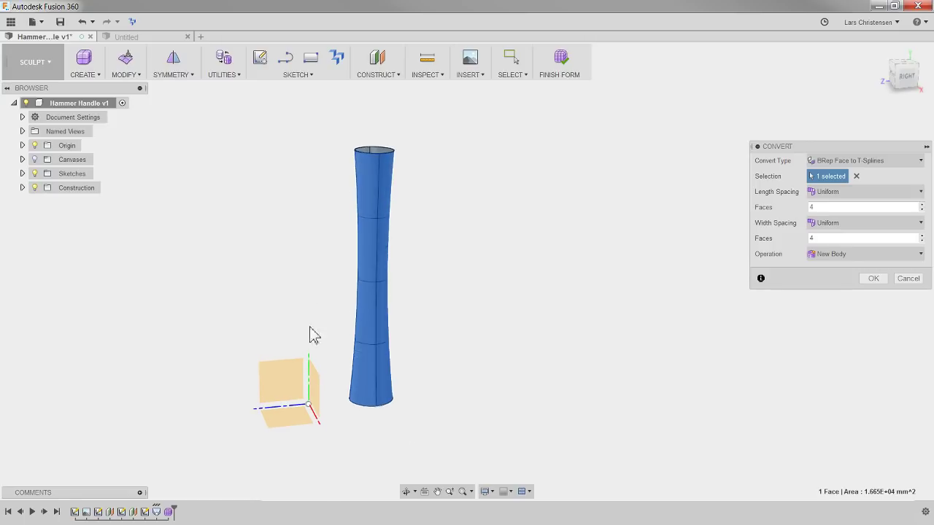
pyautogui.scroll(1, 313, 321)
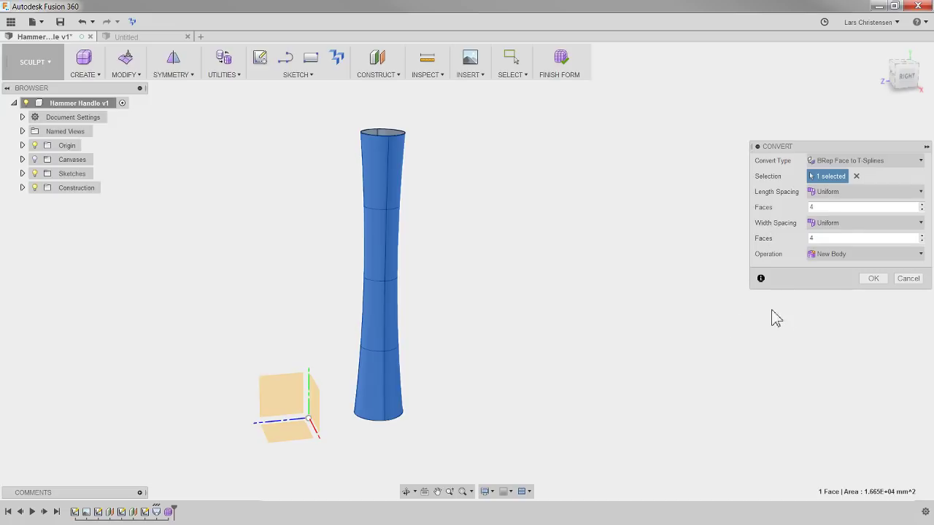
pyautogui.click(875, 282)
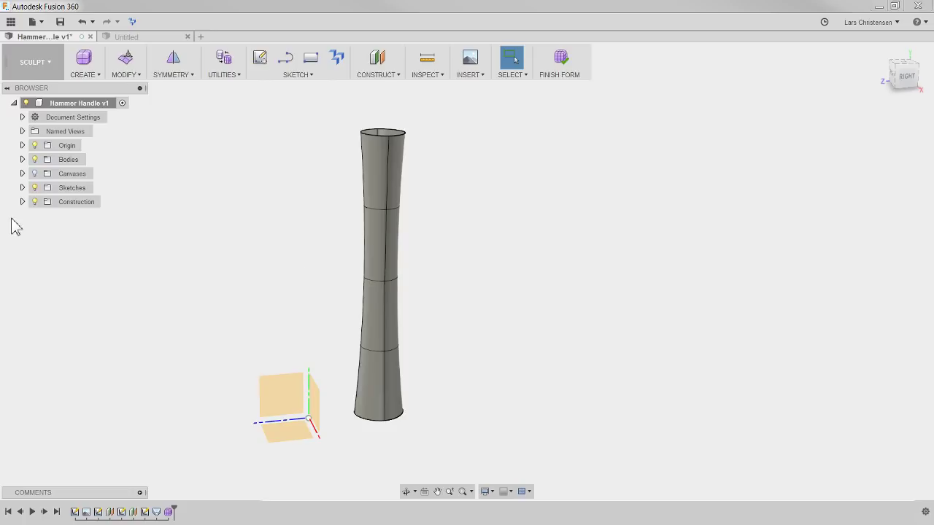
# Show the reference canvas and view the handle from the right side
pyautogui.click(34, 175)
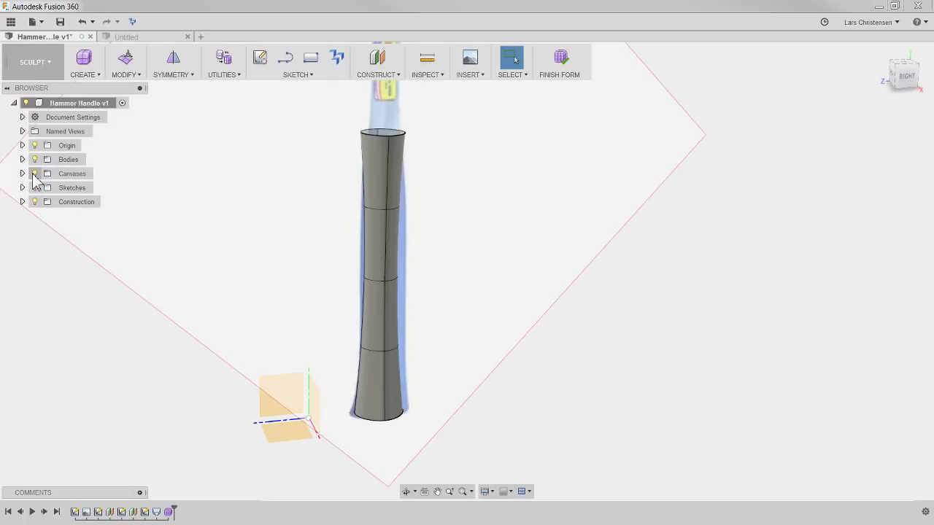
pyautogui.click(905, 82)
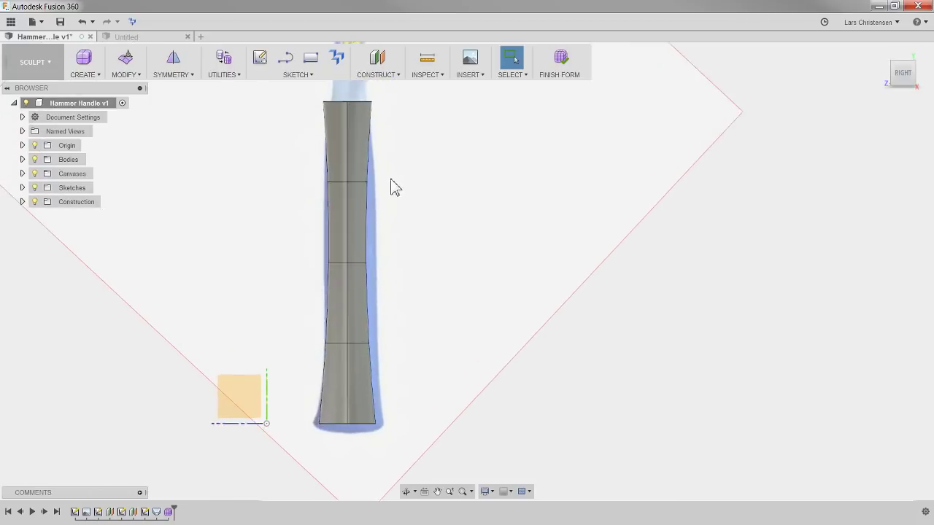
pyautogui.scroll(-2, 252, 194)
pyautogui.scroll(2, 238, 205)
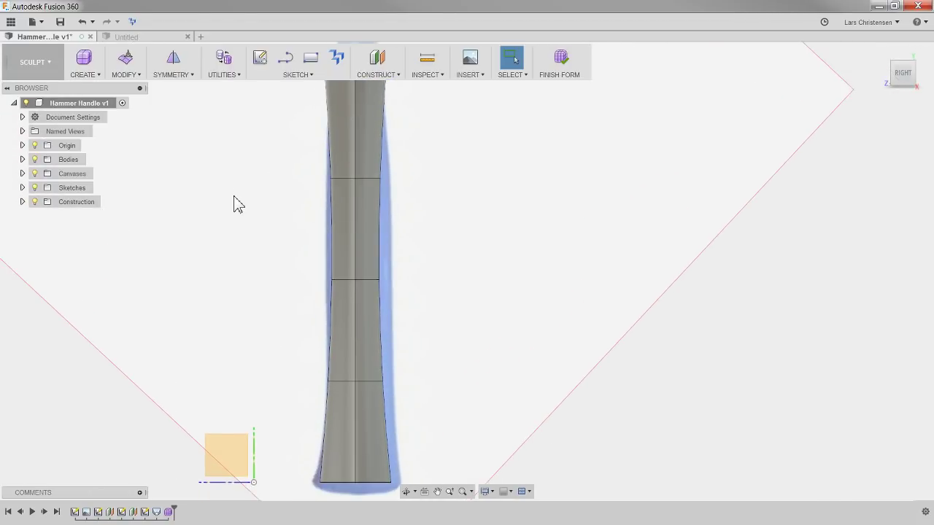
# In Edit Form, move the right-edge vertices to follow the outline, widening the bottom-right corner
pyautogui.rightClick(469, 184)
pyautogui.click(515, 163)
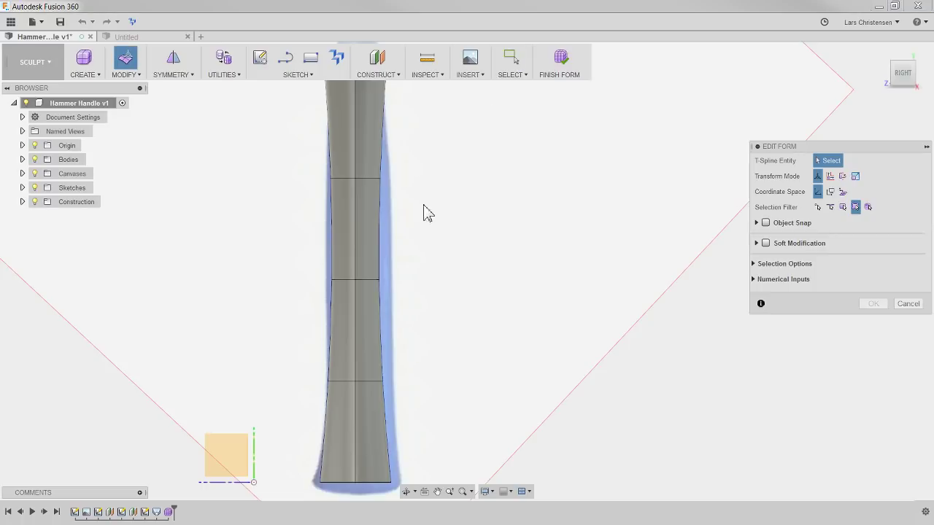
pyautogui.click(381, 178)
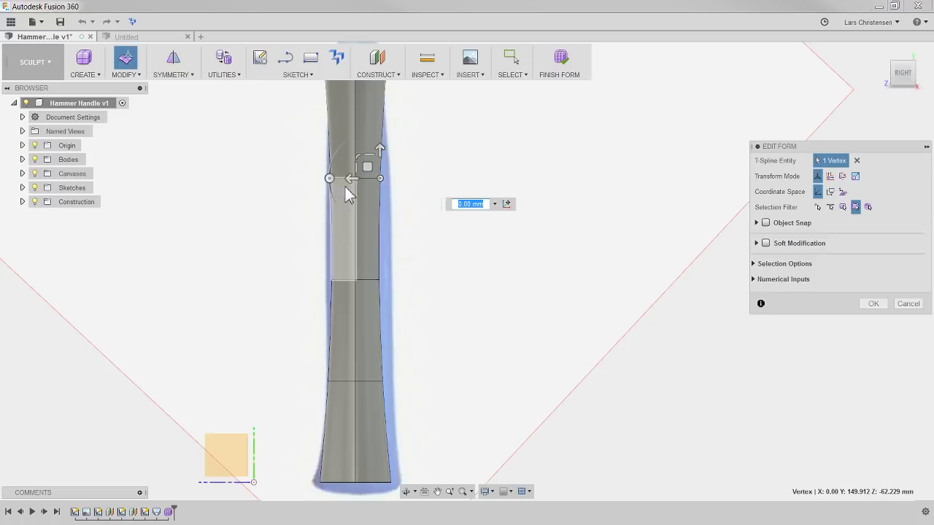
pyautogui.moveTo(352, 181); pyautogui.dragTo(377, 178)
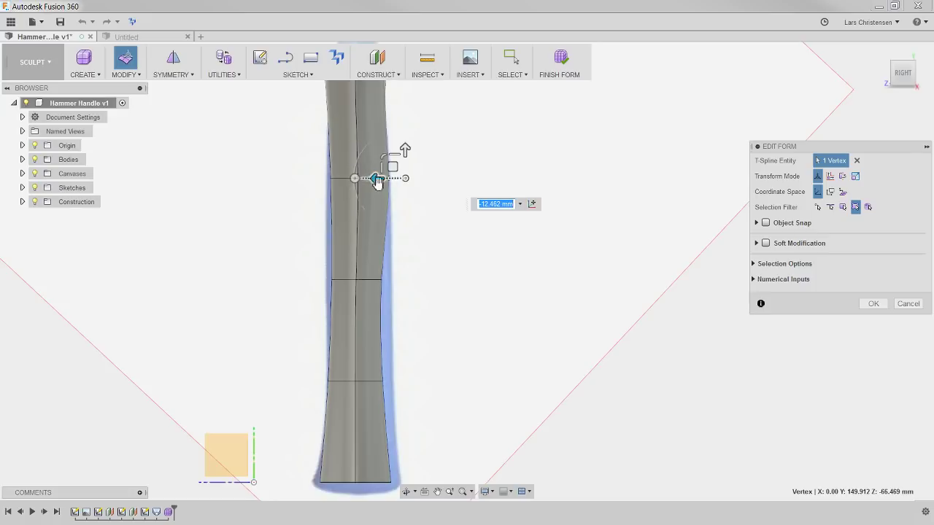
pyautogui.click(383, 280)
pyautogui.moveTo(375, 280)
pyautogui.mouseDown()
pyautogui.moveTo(354, 283)
pyautogui.moveTo(375, 281)
pyautogui.mouseUp()
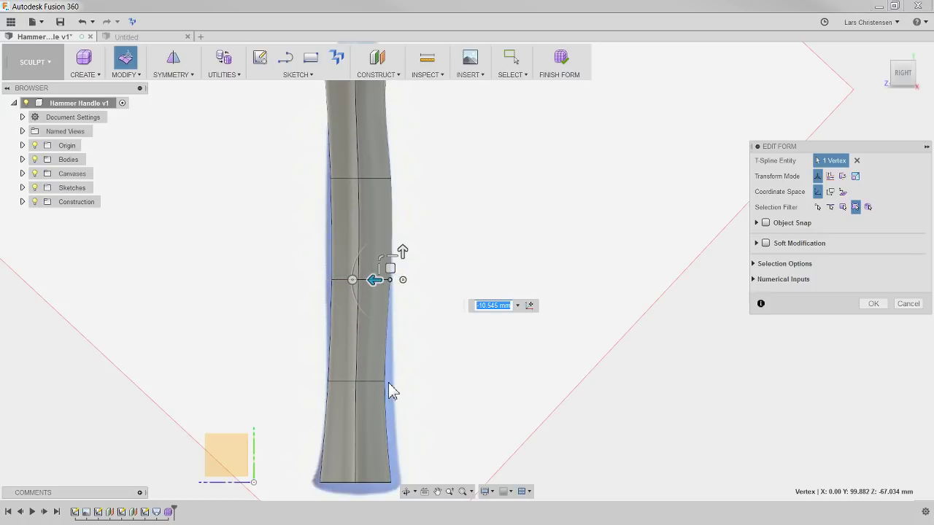
pyautogui.click(384, 381)
pyautogui.moveTo(358, 381)
pyautogui.mouseDown()
pyautogui.moveTo(369, 381)
pyautogui.moveTo(356, 387)
pyautogui.mouseUp()
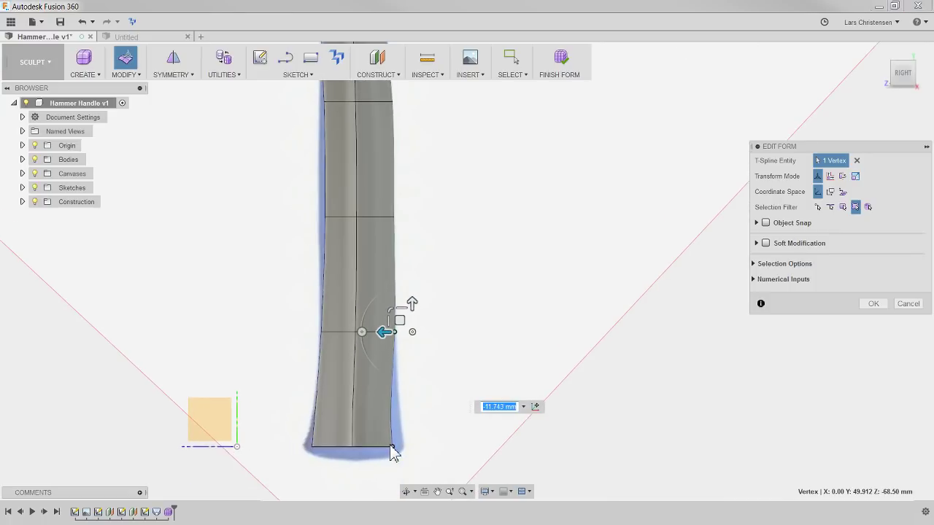
pyautogui.click(391, 446)
pyautogui.moveTo(364, 447); pyautogui.dragTo(358, 479)
pyautogui.click(328, 475)
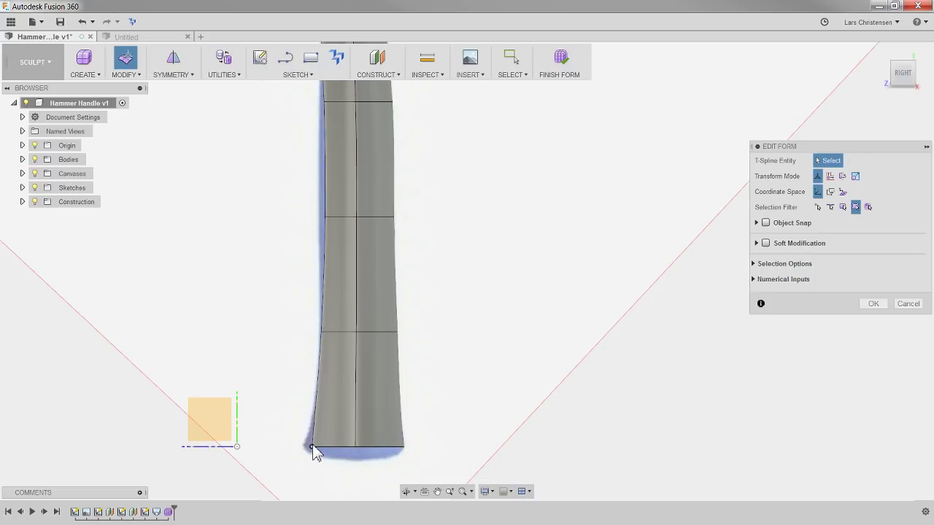
# Pull the bottom-left, middle-left and upper-left vertices outward to match the outline
pyautogui.click(312, 447)
pyautogui.moveTo(283, 446); pyautogui.dragTo(263, 448)
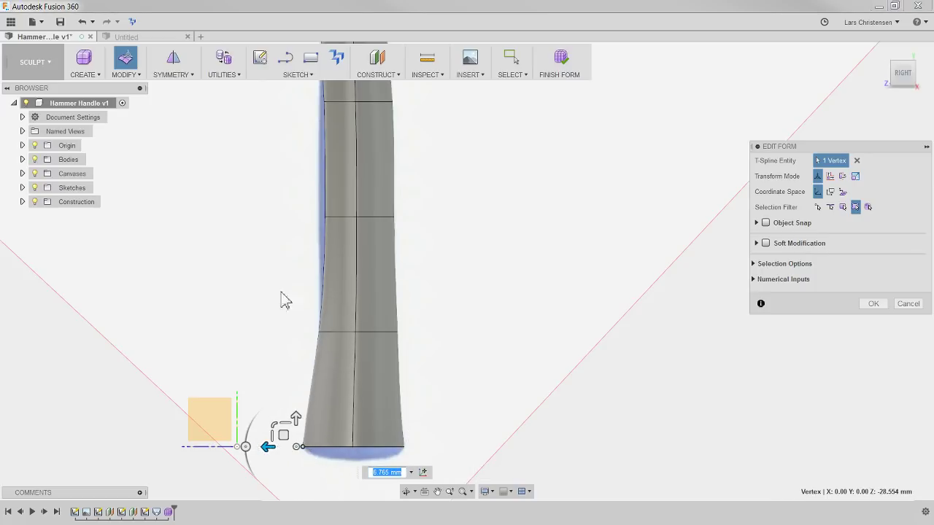
pyautogui.click(324, 216)
pyautogui.moveTo(299, 215); pyautogui.dragTo(278, 218)
pyautogui.moveTo(313, 125); pyautogui.dragTo(323, 225, button='middle')
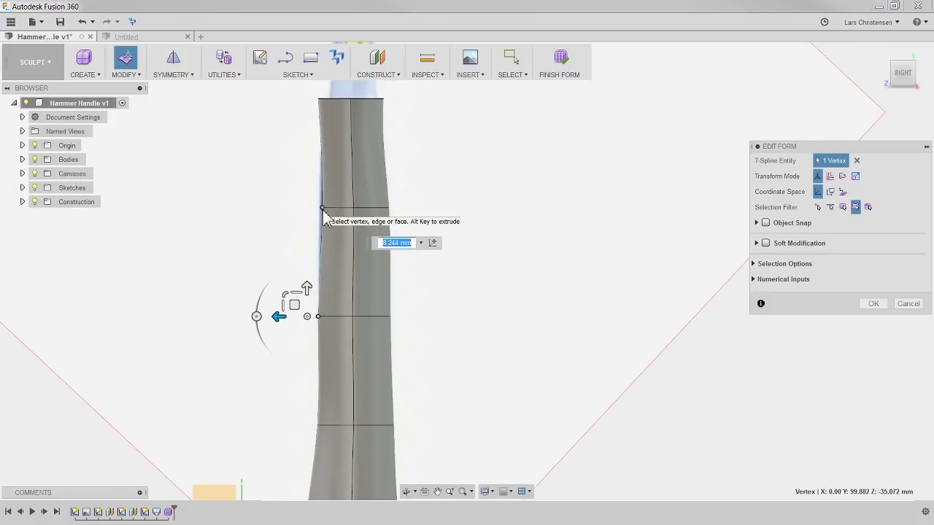
pyautogui.click(322, 208)
pyautogui.moveTo(294, 209); pyautogui.dragTo(290, 210)
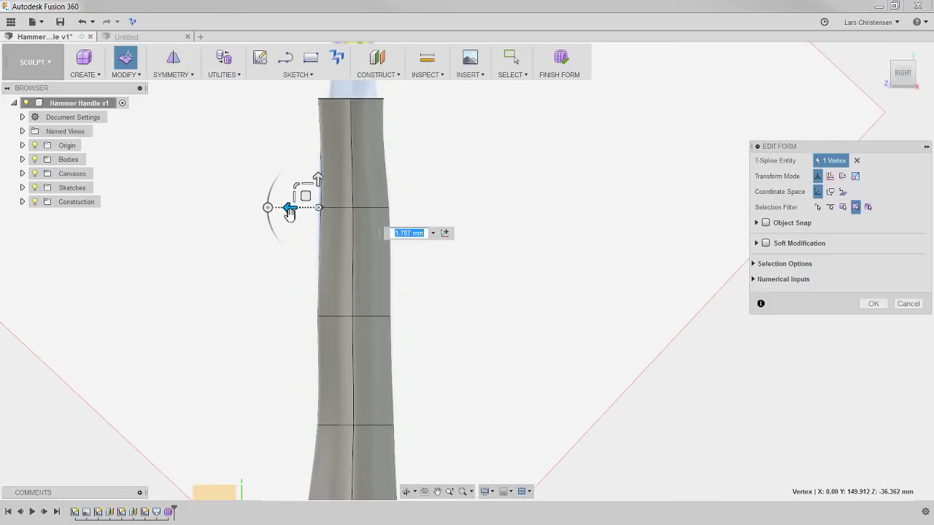
pyautogui.scroll(-2, 401, 197)
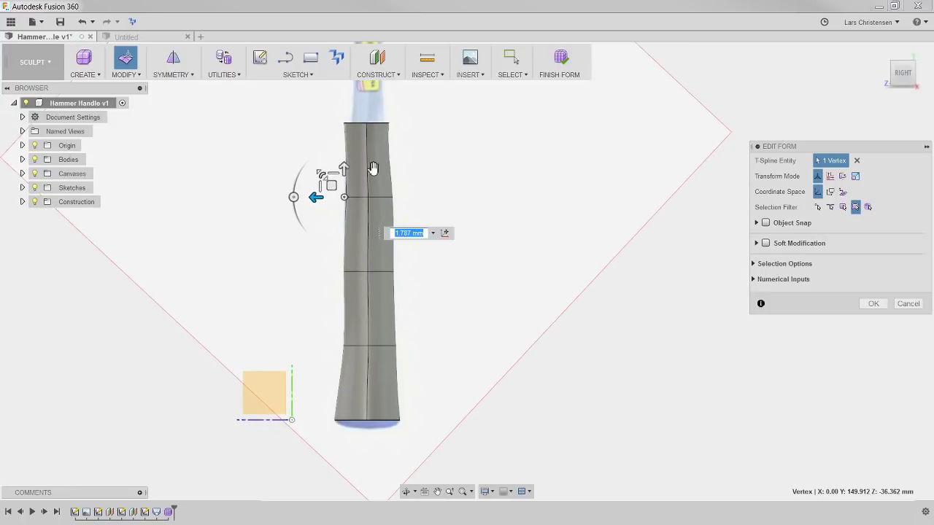
pyautogui.scroll(4, 368, 464)
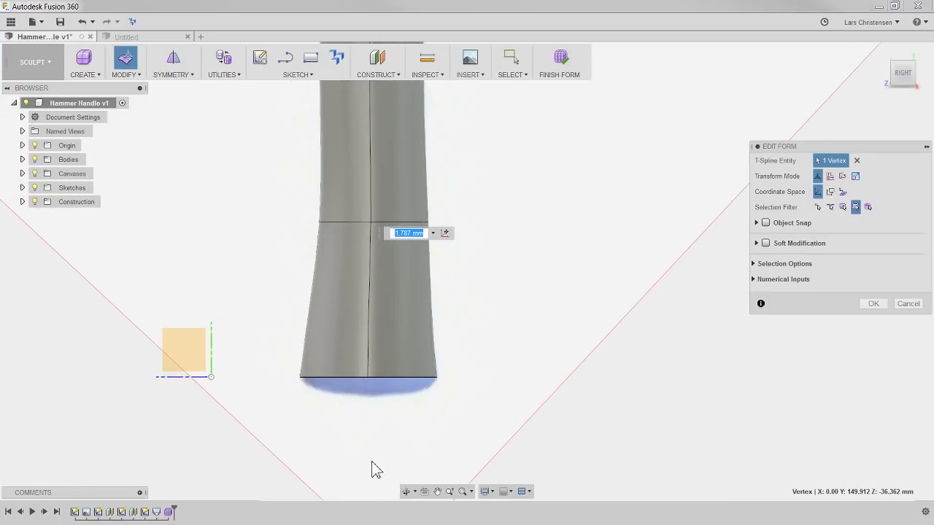
pyautogui.click(398, 429)
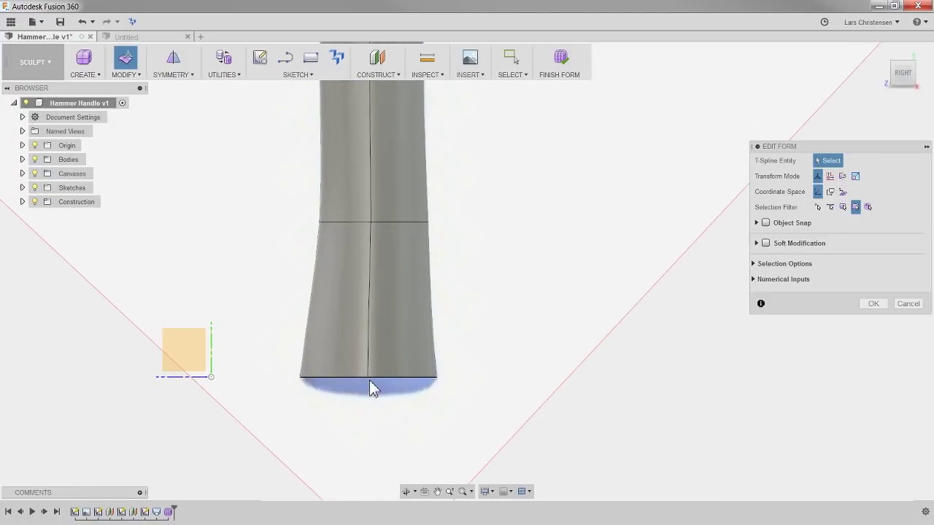
# Move the two bottom vertices down about 5.7 mm and accept the edited form
pyautogui.click(367, 378)
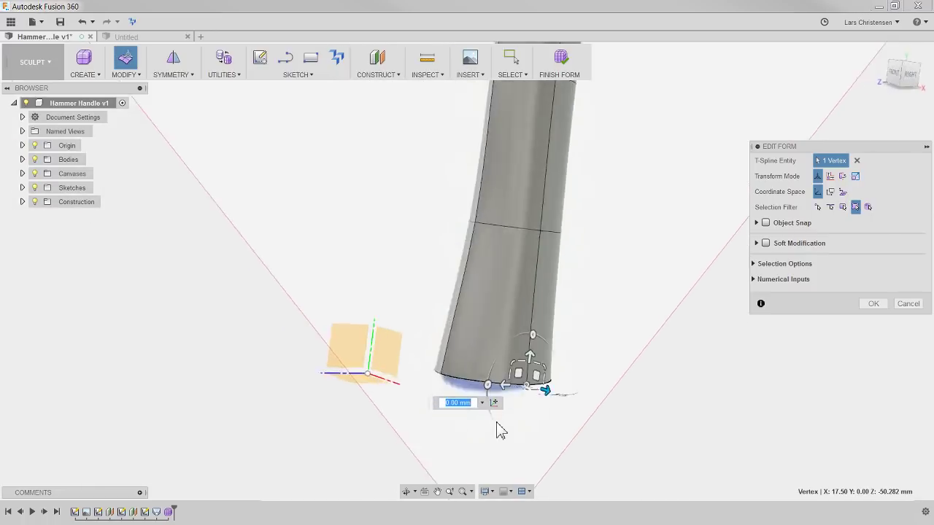
pyautogui.keyDown('shift'); pyautogui.moveTo(499, 431); pyautogui.dragTo(401, 404, button='middle'); pyautogui.keyUp('shift')
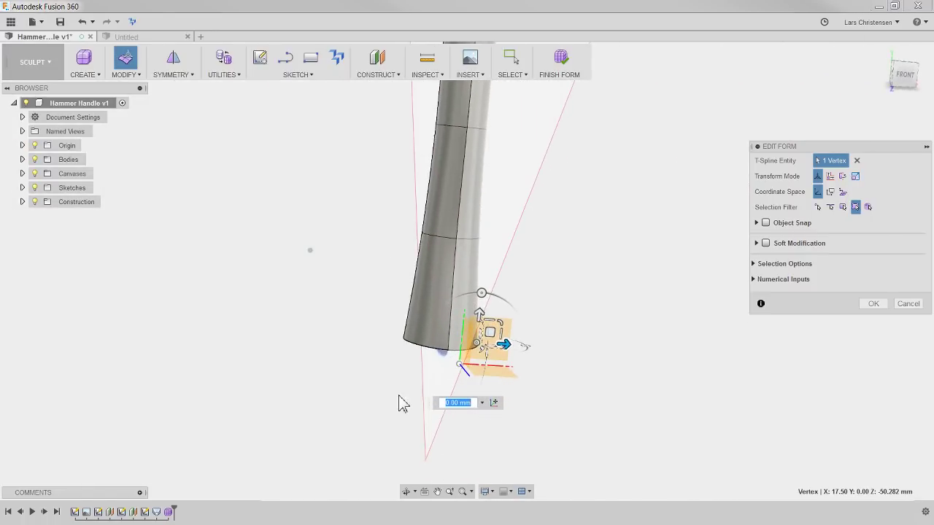
pyautogui.keyDown('shift'); pyautogui.click(398, 340); pyautogui.keyUp('shift')
pyautogui.keyDown('shift'); pyautogui.moveTo(526, 431); pyautogui.dragTo(453, 434, button='middle'); pyautogui.keyUp('shift')
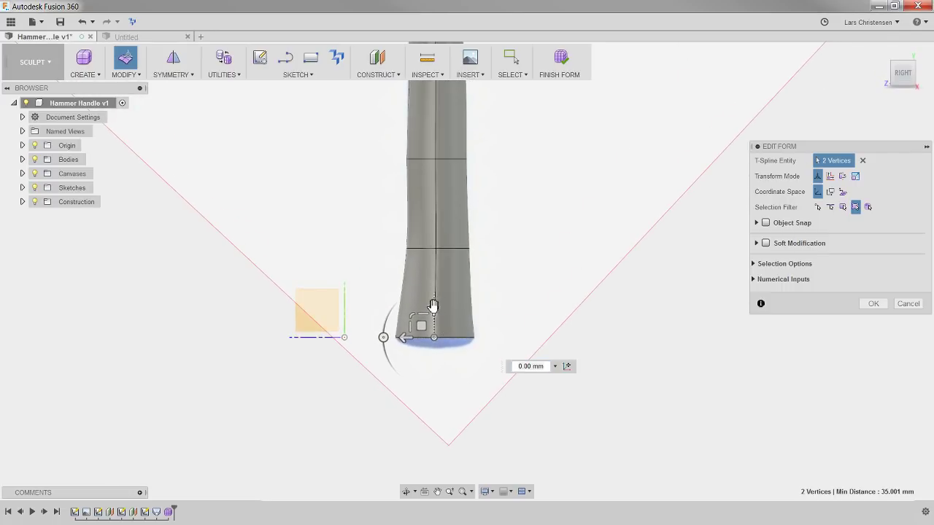
pyautogui.moveTo(433, 312); pyautogui.dragTo(435, 319)
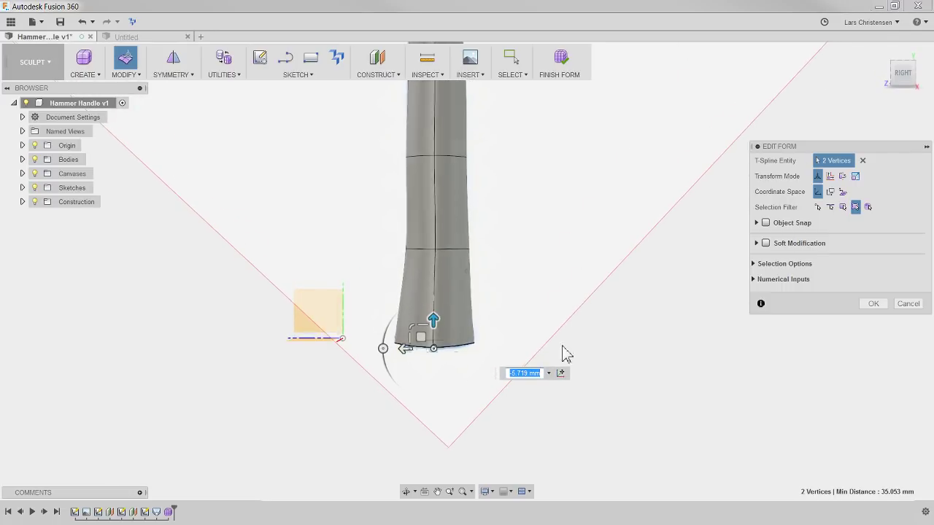
pyautogui.click(874, 303)
pyautogui.keyDown('shift'); pyautogui.moveTo(502, 382); pyautogui.dragTo(380, 286, button='middle'); pyautogui.keyUp('shift')
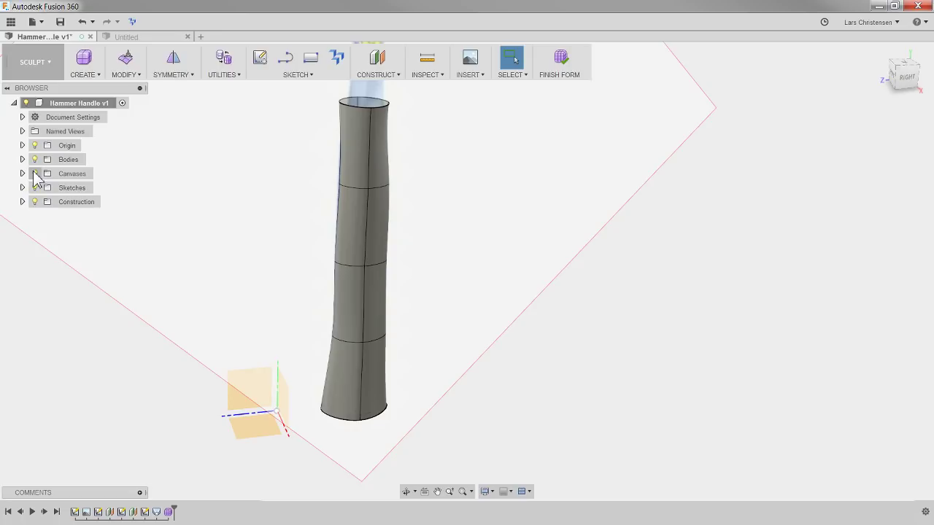
# Select the handle's open top rim edge loop from a view looking down
pyautogui.keyDown('shift'); pyautogui.moveTo(291, 233); pyautogui.dragTo(121, 86, button='middle'); pyautogui.keyUp('shift')
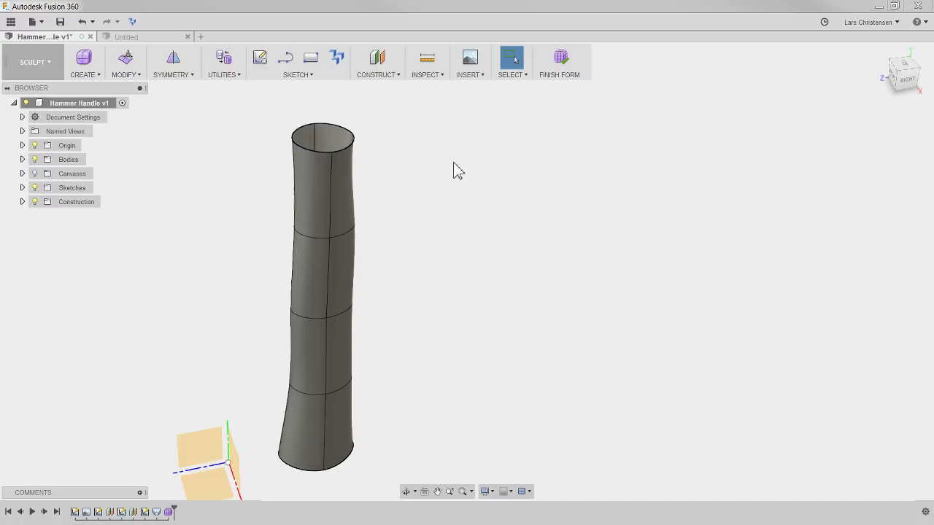
pyautogui.click(342, 128)
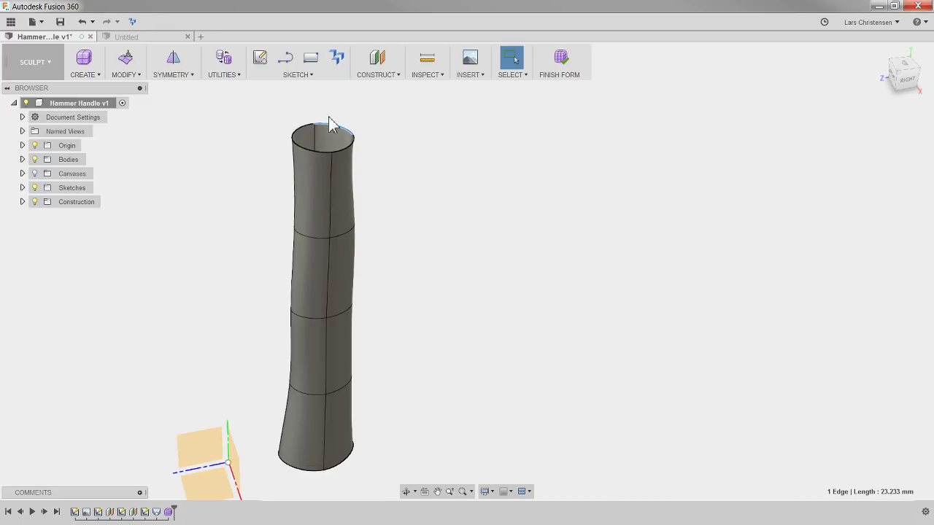
pyautogui.scroll(5, 325, 124)
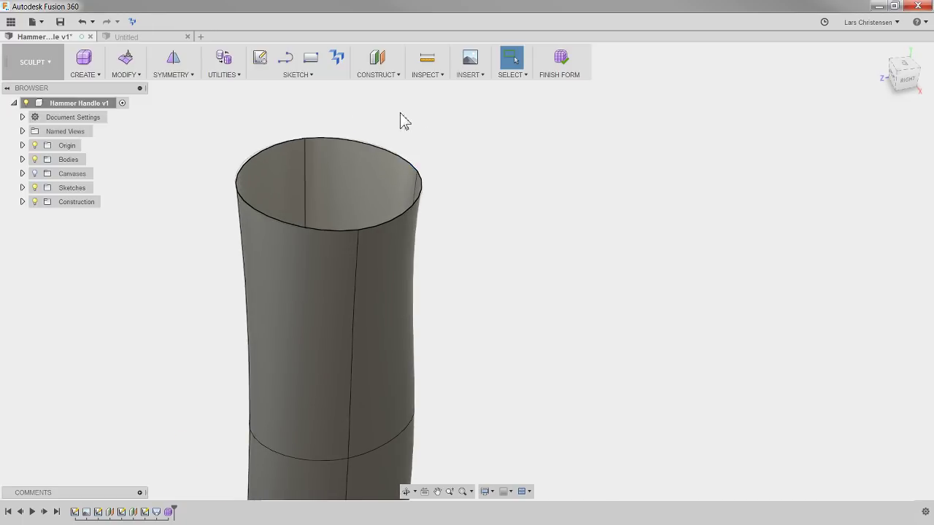
pyautogui.doubleClick(387, 157)
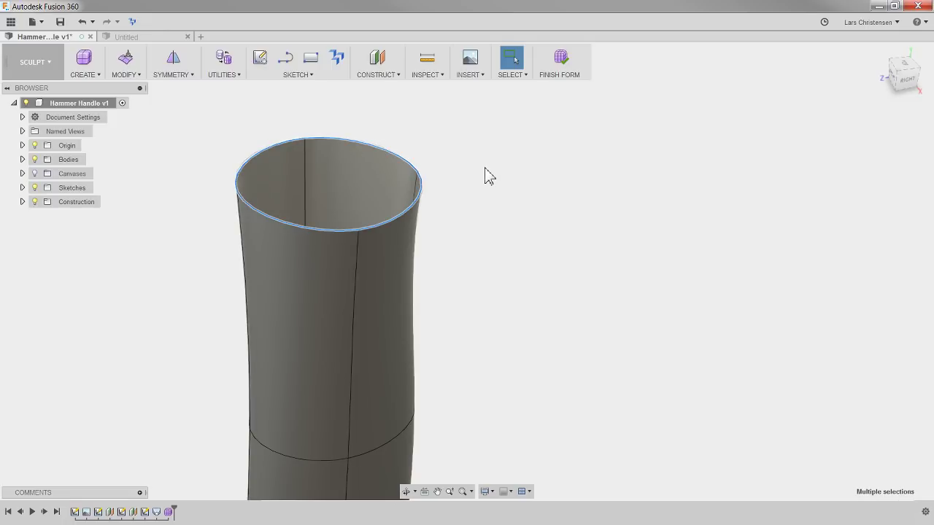
pyautogui.scroll(-3, 408, 157)
pyautogui.click(372, 235)
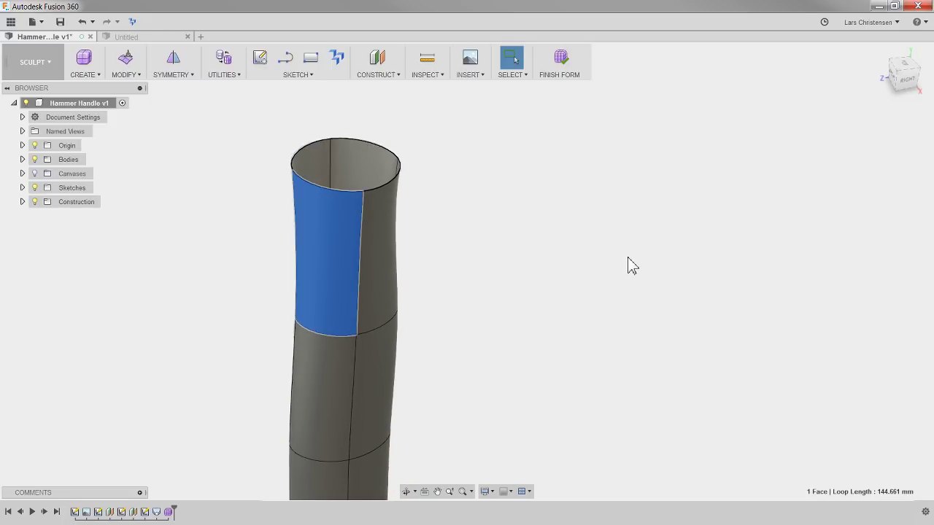
pyautogui.click(615, 267)
# Select and clear the whole handle body, then reselect the top rim loop and open Modify
pyautogui.click(339, 264)
pyautogui.doubleClick(340, 265)
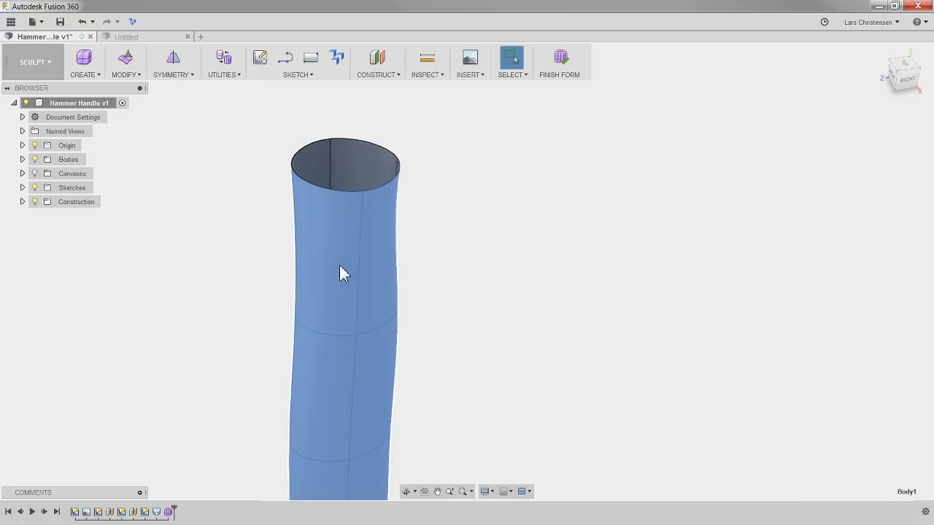
pyautogui.scroll(-2, 244, 182)
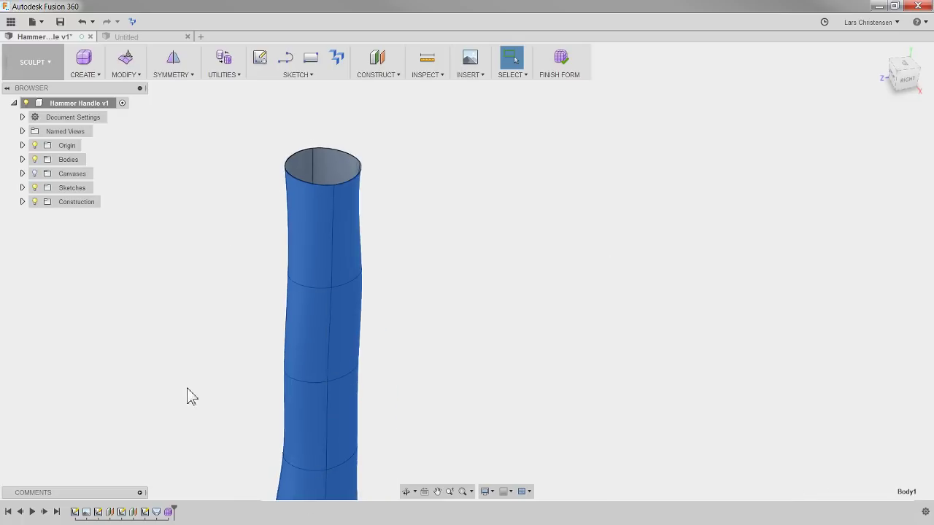
pyautogui.click(443, 215)
pyautogui.scroll(2, 219, 146)
pyautogui.scroll(-1, 187, 153)
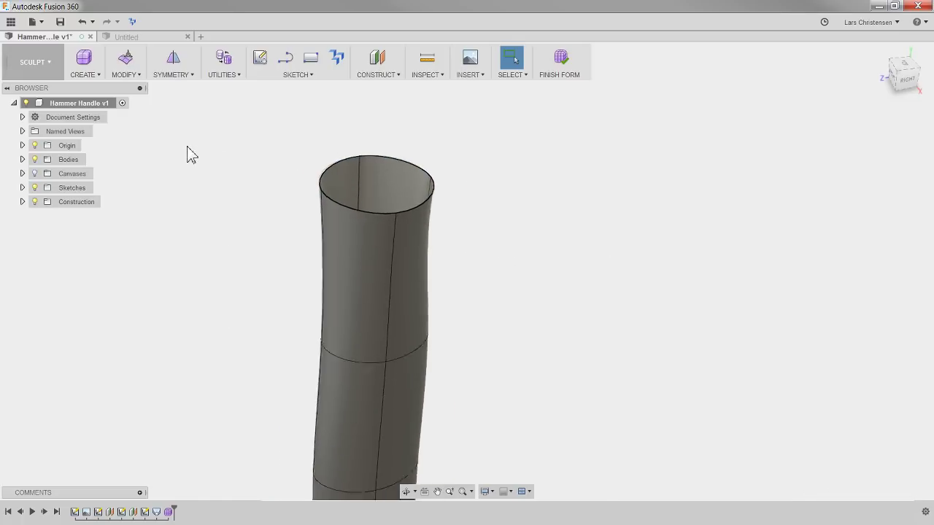
pyautogui.doubleClick(387, 169)
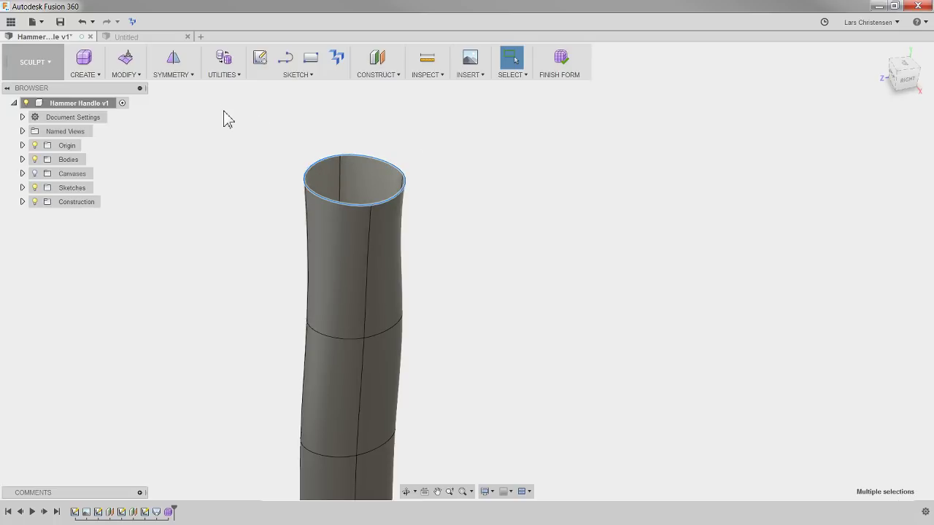
pyautogui.click(129, 76)
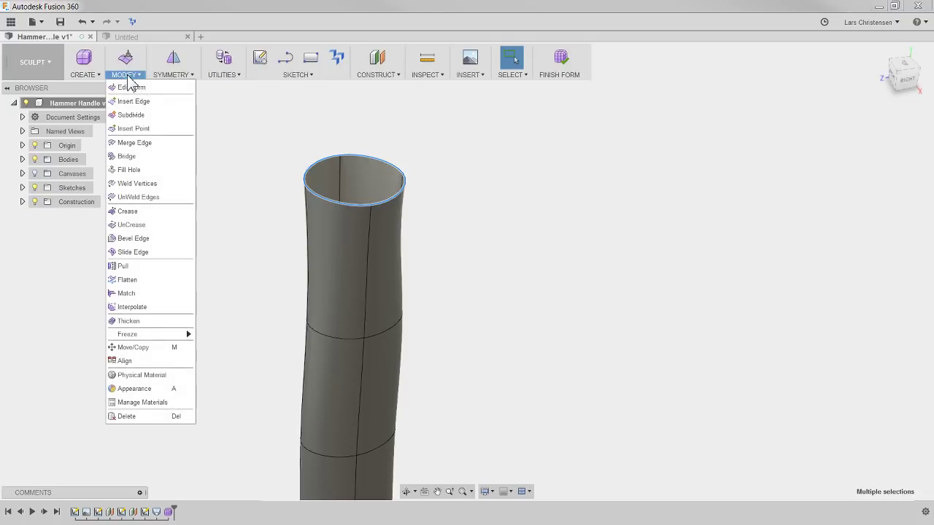
pyautogui.click(130, 170)
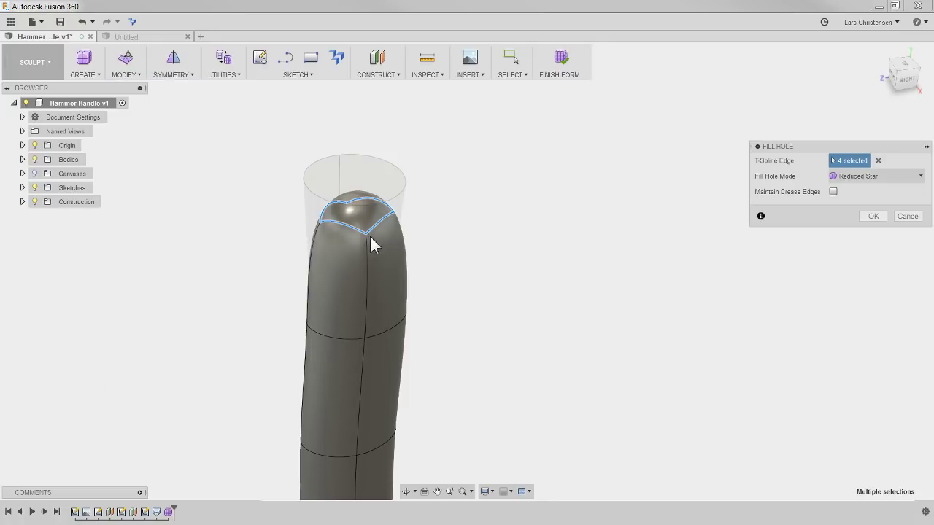
pyautogui.moveTo(386, 237)
pyautogui.keyDown('shift'); pyautogui.mouseDown(button='middle')
pyautogui.moveTo(423, 198)
pyautogui.moveTo(306, 252)
pyautogui.moveTo(339, 216)
pyautogui.moveTo(415, 248)
pyautogui.moveTo(349, 231)
pyautogui.moveTo(371, 234)
pyautogui.moveTo(343, 211)
pyautogui.mouseUp(button='middle'); pyautogui.keyUp('shift')
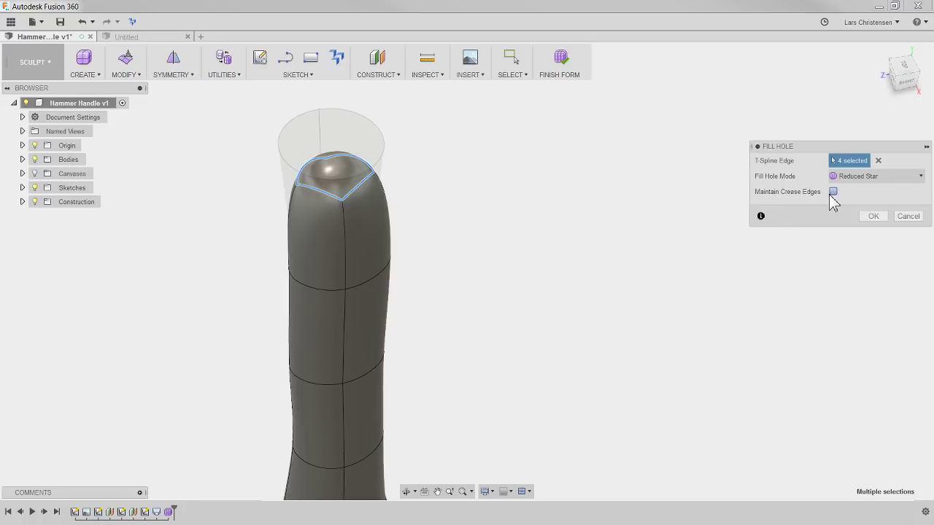
pyautogui.click(833, 192)
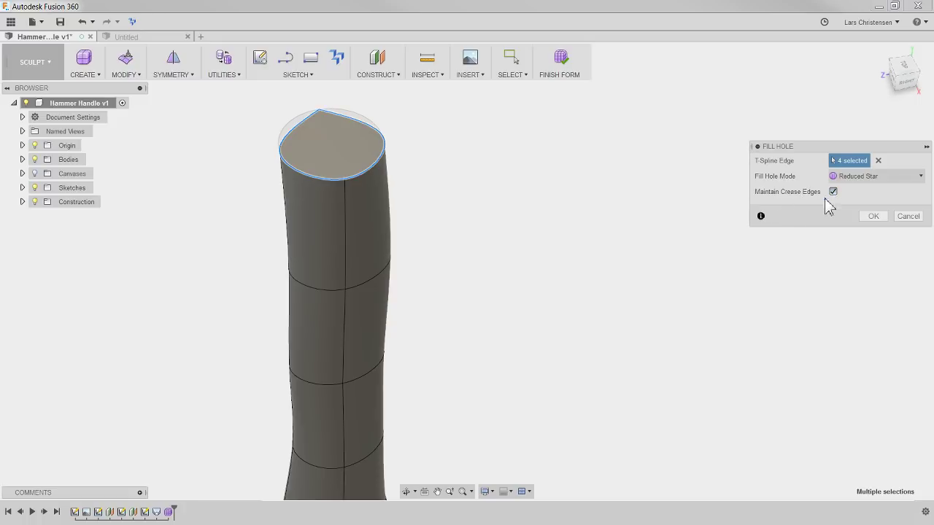
pyautogui.keyDown('shift'); pyautogui.moveTo(325, 240); pyautogui.dragTo(407, 210, button='middle'); pyautogui.keyUp('shift')
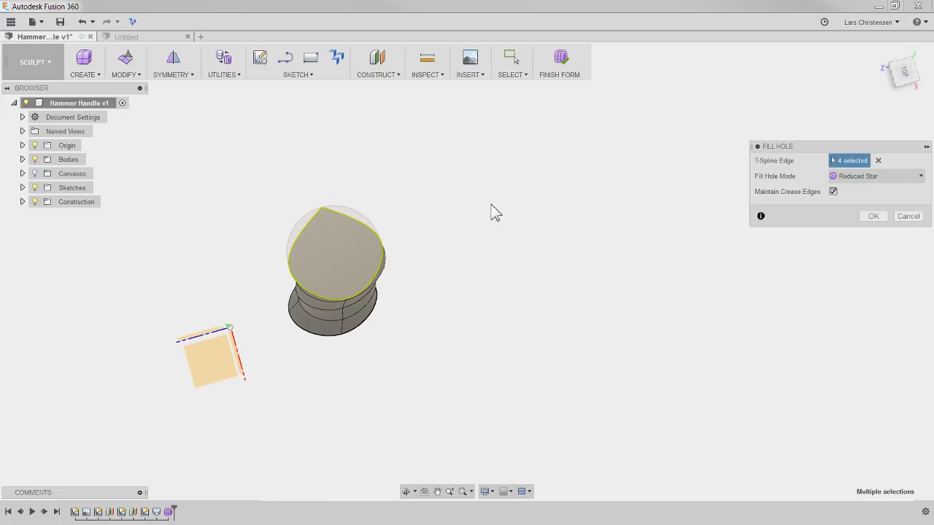
pyautogui.keyDown('shift'); pyautogui.moveTo(491, 206); pyautogui.dragTo(483, 248, button='middle'); pyautogui.keyUp('shift')
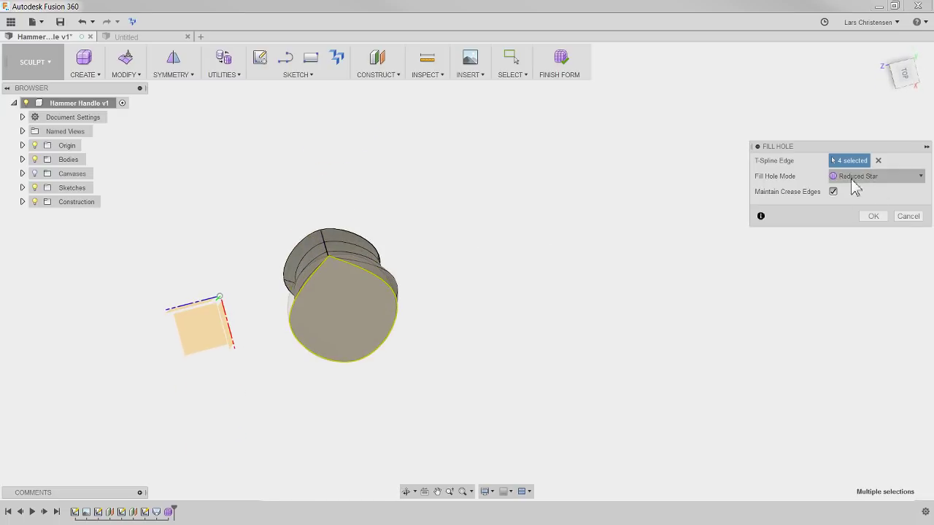
pyautogui.keyDown('shift'); pyautogui.moveTo(709, 244); pyautogui.dragTo(357, 239, button='middle'); pyautogui.keyUp('shift')
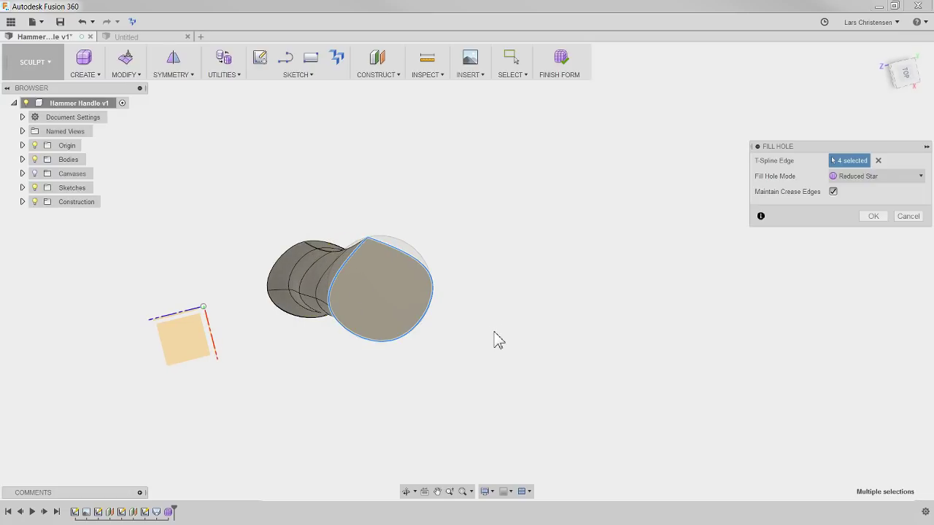
pyautogui.click(862, 176)
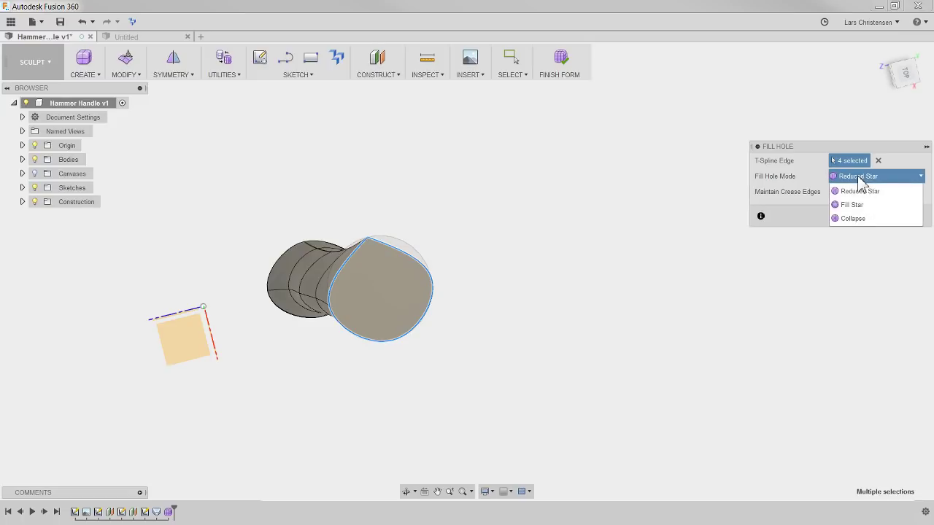
pyautogui.click(853, 205)
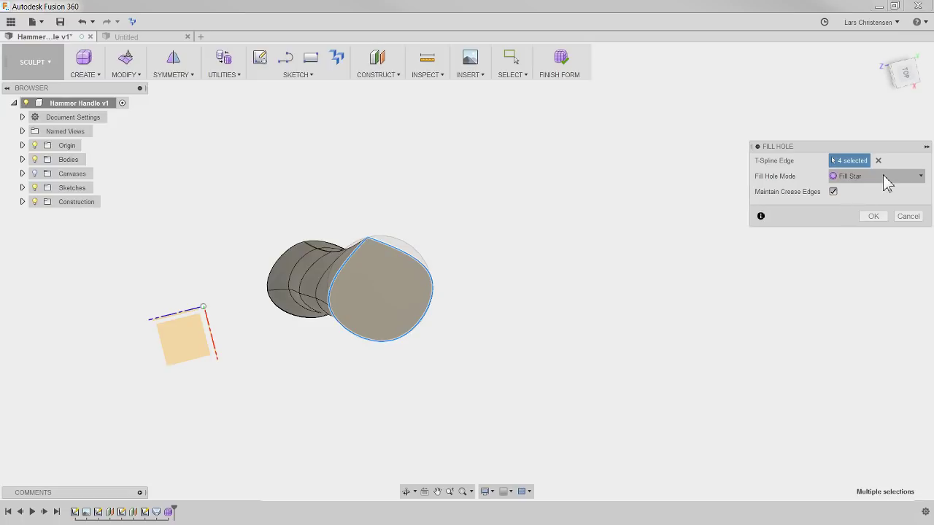
pyautogui.click(839, 178)
pyautogui.click(846, 219)
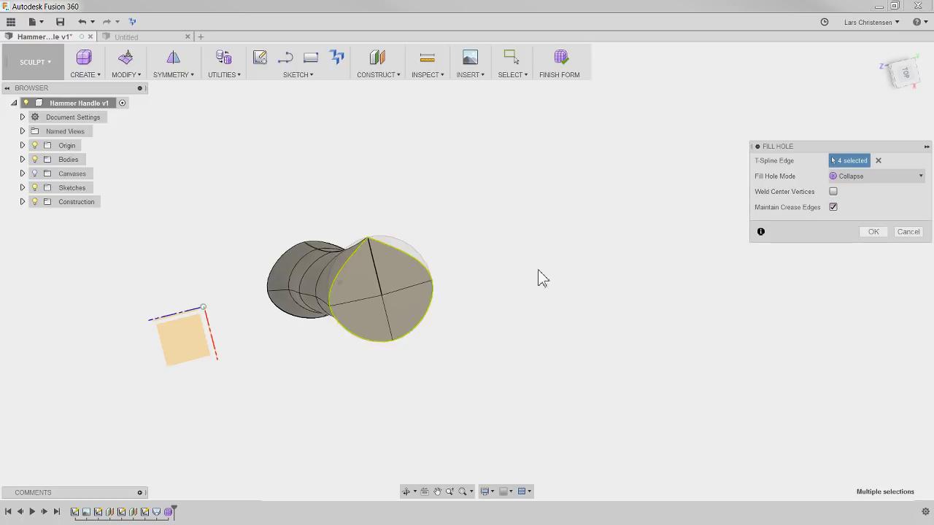
pyautogui.moveTo(538, 277)
pyautogui.keyDown('shift'); pyautogui.mouseDown(button='middle')
pyautogui.moveTo(372, 235)
pyautogui.moveTo(382, 214)
pyautogui.moveTo(577, 213)
pyautogui.moveTo(445, 246)
pyautogui.moveTo(448, 261)
pyautogui.moveTo(373, 200)
pyautogui.moveTo(380, 170)
pyautogui.moveTo(438, 190)
pyautogui.mouseUp(button='middle'); pyautogui.keyUp('shift')
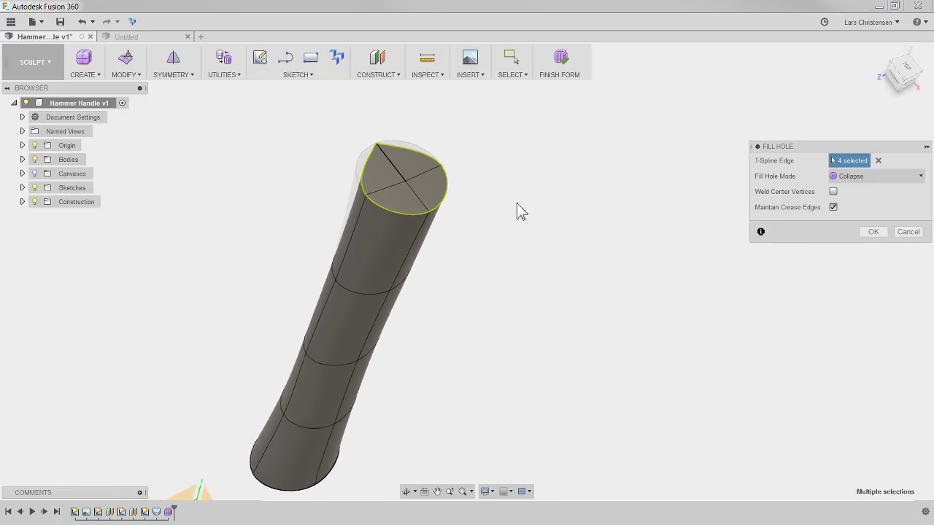
pyautogui.click(912, 232)
pyautogui.keyDown('shift'); pyautogui.moveTo(705, 260); pyautogui.dragTo(559, 58, button='middle'); pyautogui.keyUp('shift')
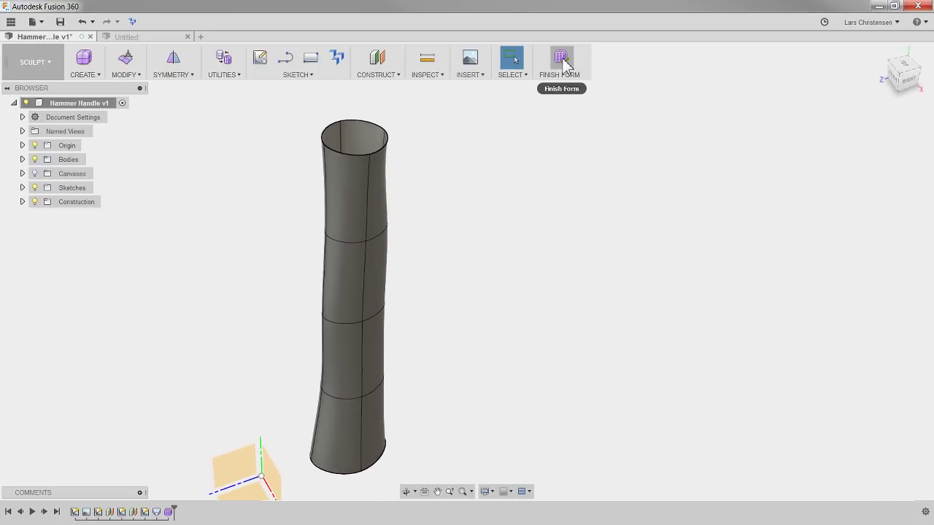
# Finish the form and return to the Model workspace
pyautogui.click(562, 60)
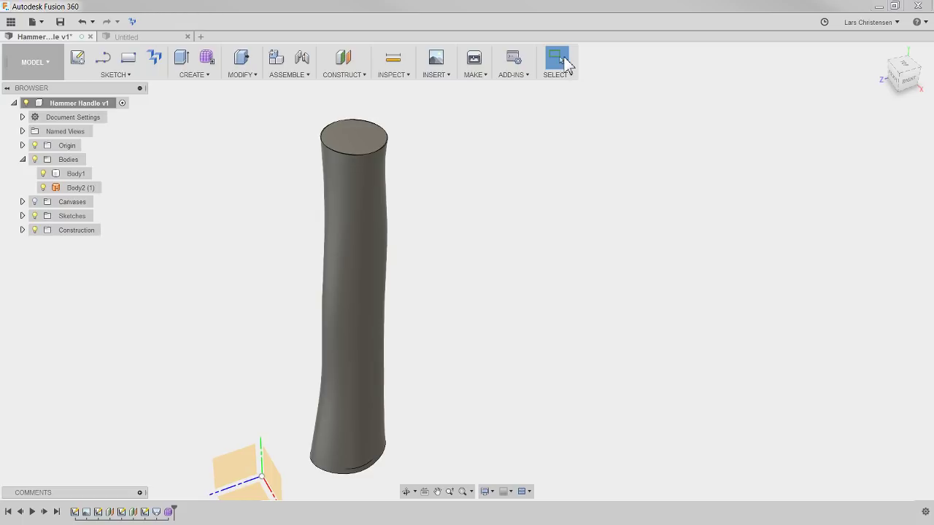
pyautogui.keyDown('shift'); pyautogui.moveTo(547, 162); pyautogui.dragTo(440, 355, button='middle'); pyautogui.keyUp('shift')
pyautogui.scroll(3, 448, 356)
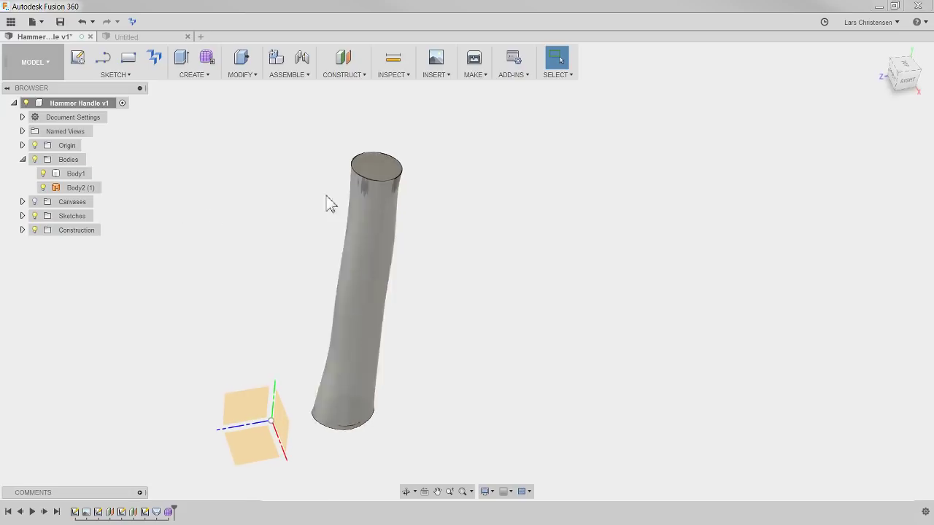
# Toggle Body1 and Body2 visibility, ending with Body1 hidden and Body2 shown
pyautogui.click(43, 173)
pyautogui.keyDown('shift'); pyautogui.moveTo(309, 206); pyautogui.dragTo(305, 319, button='middle'); pyautogui.keyUp('shift')
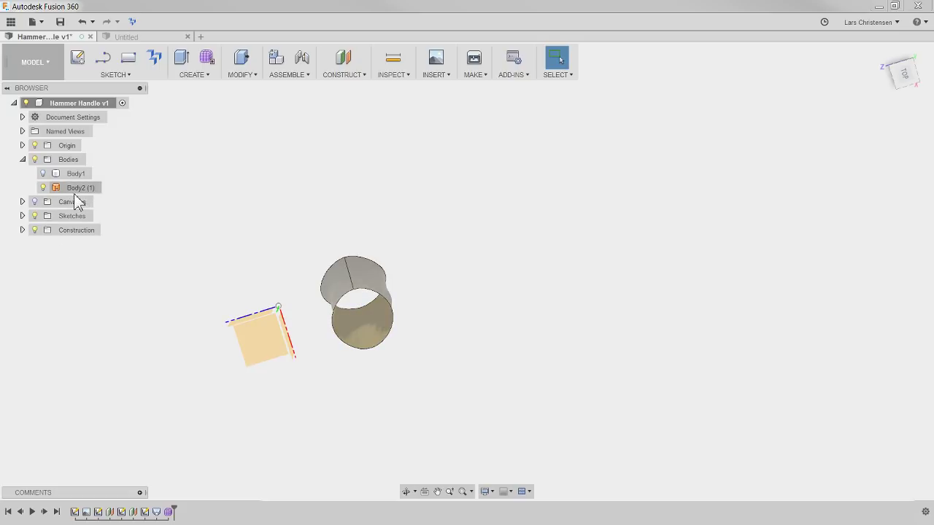
pyautogui.press('F6')
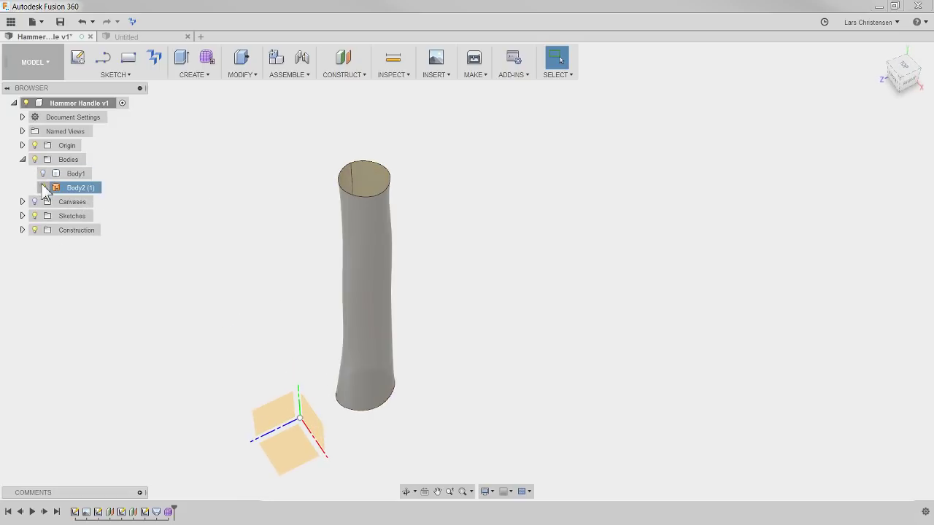
pyautogui.click(43, 188)
pyautogui.click(43, 174)
pyautogui.keyDown('shift'); pyautogui.moveTo(212, 199); pyautogui.dragTo(421, 377, button='middle'); pyautogui.keyUp('shift')
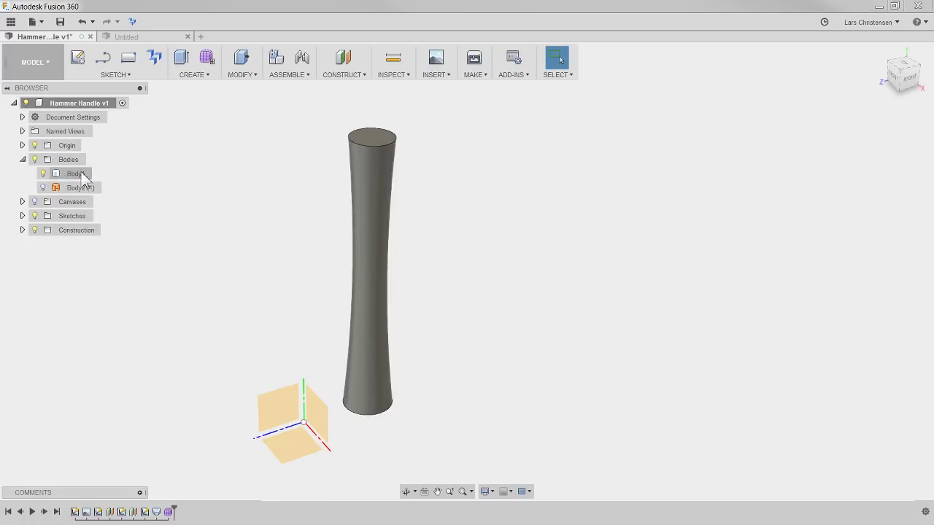
pyautogui.click(43, 187)
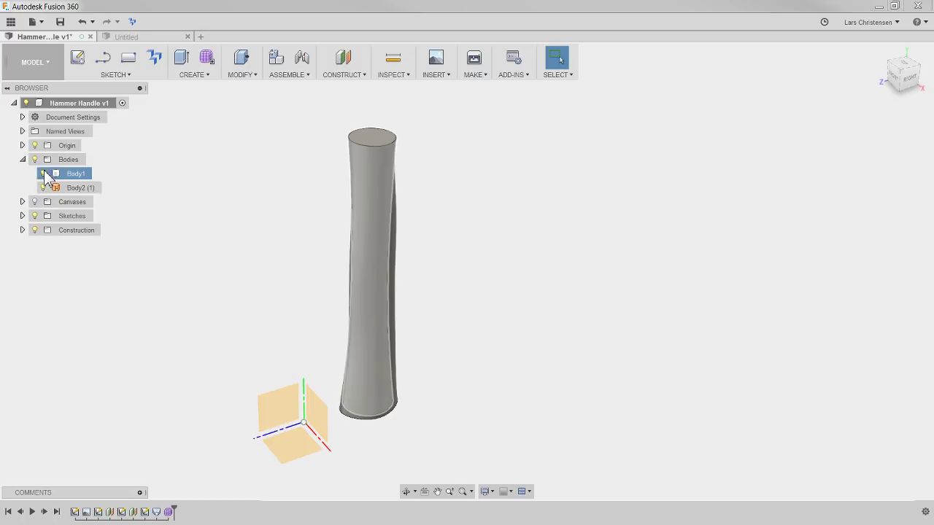
pyautogui.click(43, 174)
pyautogui.keyDown('shift'); pyautogui.moveTo(219, 222); pyautogui.dragTo(493, 312, button='middle'); pyautogui.keyUp('shift')
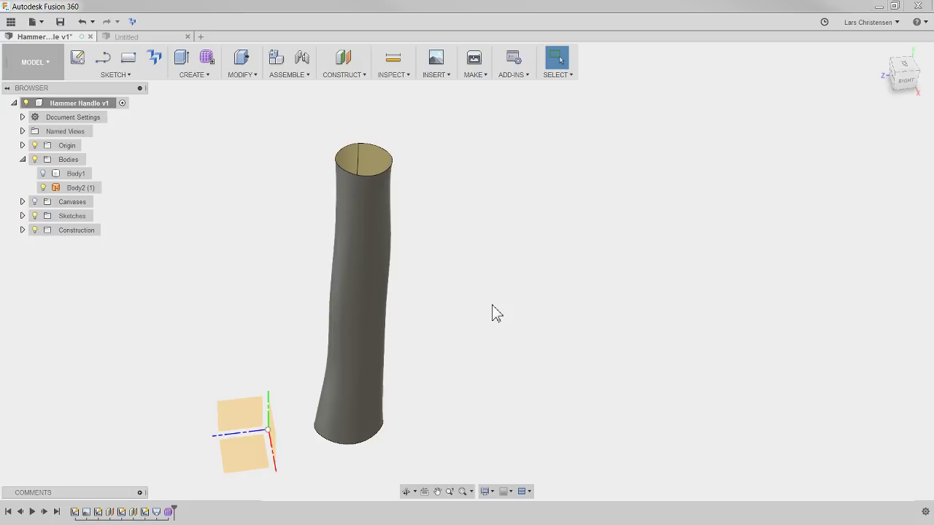
pyautogui.keyDown('shift'); pyautogui.moveTo(494, 314); pyautogui.dragTo(488, 264, button='middle'); pyautogui.keyUp('shift')
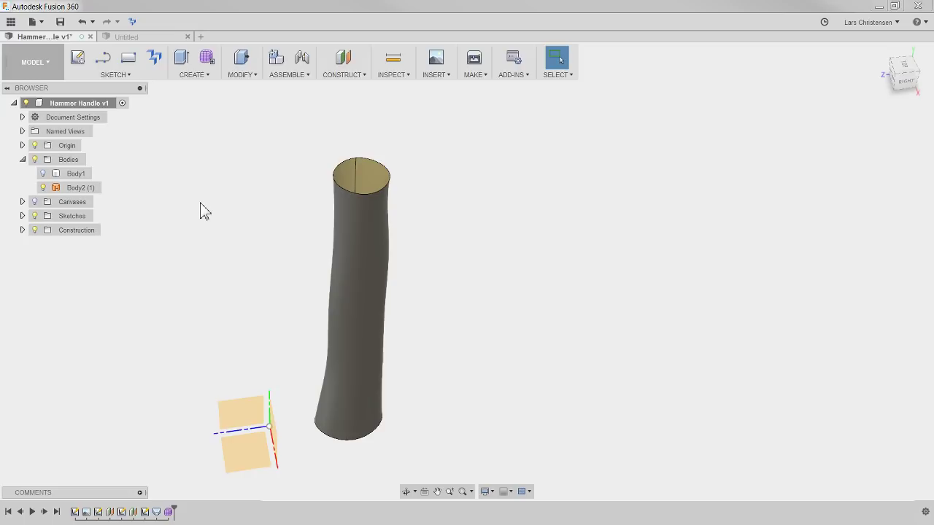
# In the Patch workspace, cap the handle's top rim with a patch surface, creating Body3
pyautogui.click(32, 75)
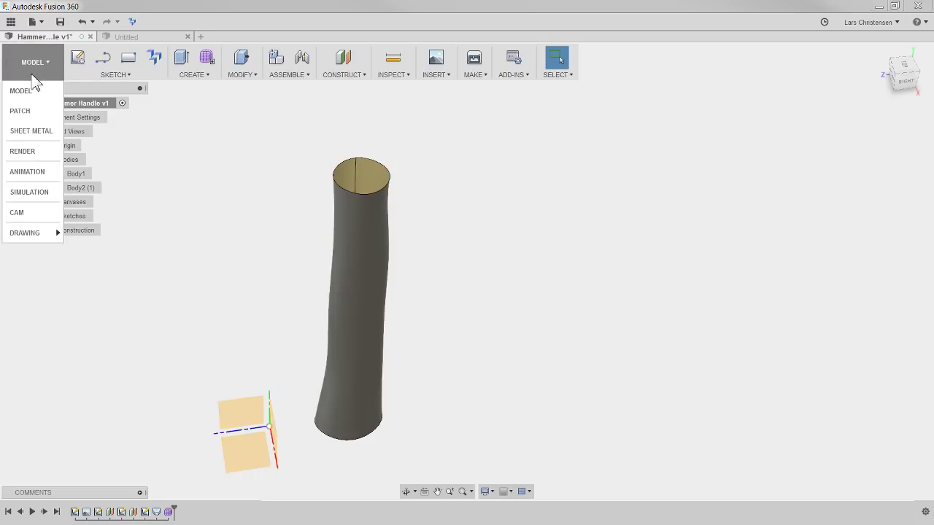
pyautogui.click(27, 110)
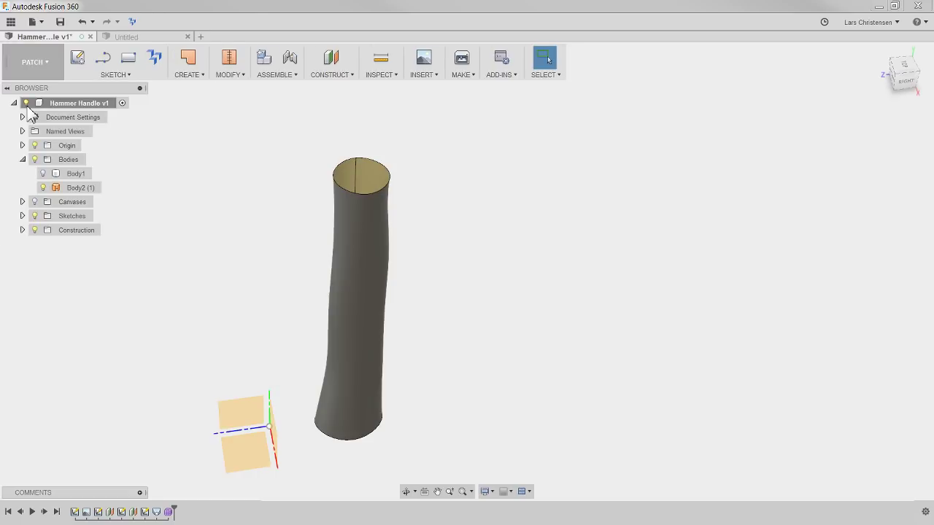
pyautogui.click(188, 62)
pyautogui.click(351, 163)
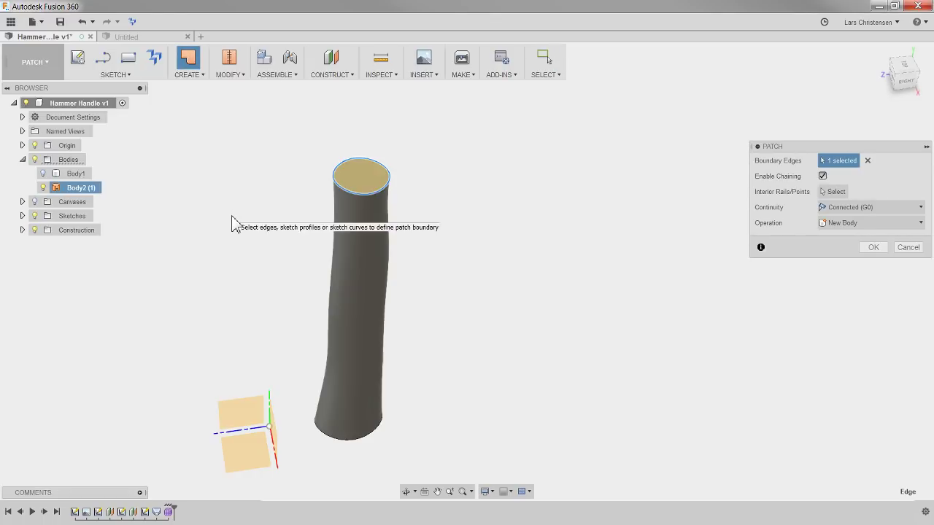
pyautogui.click(873, 248)
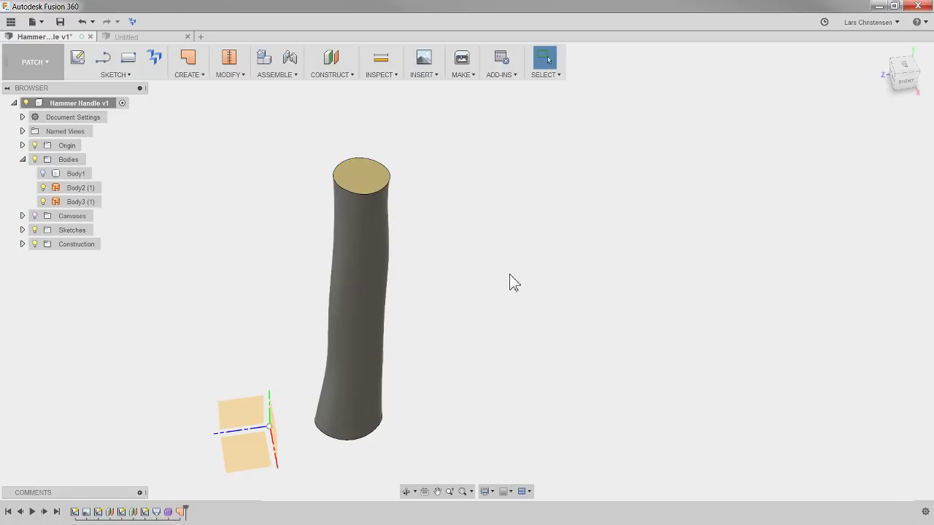
# Repeat Patch on the bottom rim to create Body4, then select all the surface bodies
pyautogui.rightClick(511, 270)
pyautogui.click(524, 238)
pyautogui.keyDown('shift'); pyautogui.moveTo(505, 345); pyautogui.dragTo(410, 409, button='middle'); pyautogui.keyUp('shift')
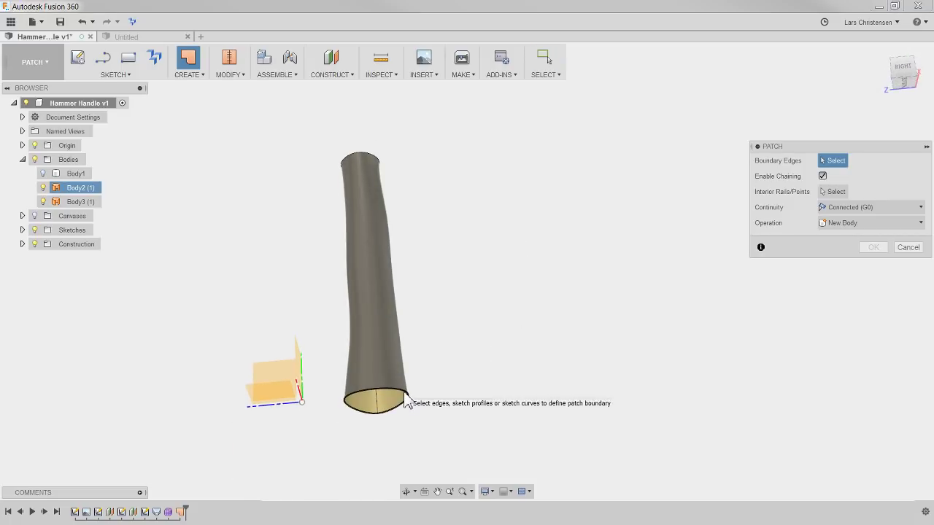
pyautogui.click(413, 405)
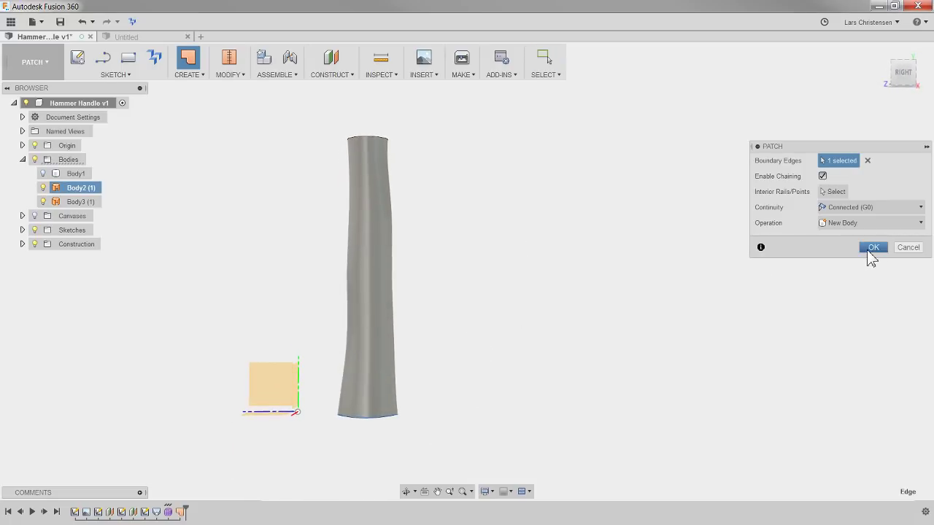
pyautogui.click(873, 247)
pyautogui.moveTo(252, 118); pyautogui.dragTo(532, 429)
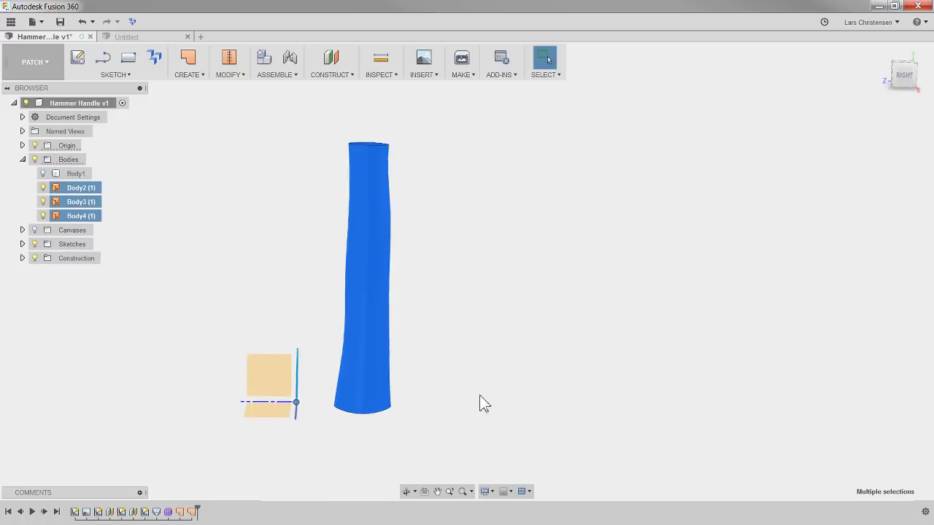
# Stitch the three handle surfaces into solid Body5 at 1.00 mm tolerance as a New Body
pyautogui.click(230, 63)
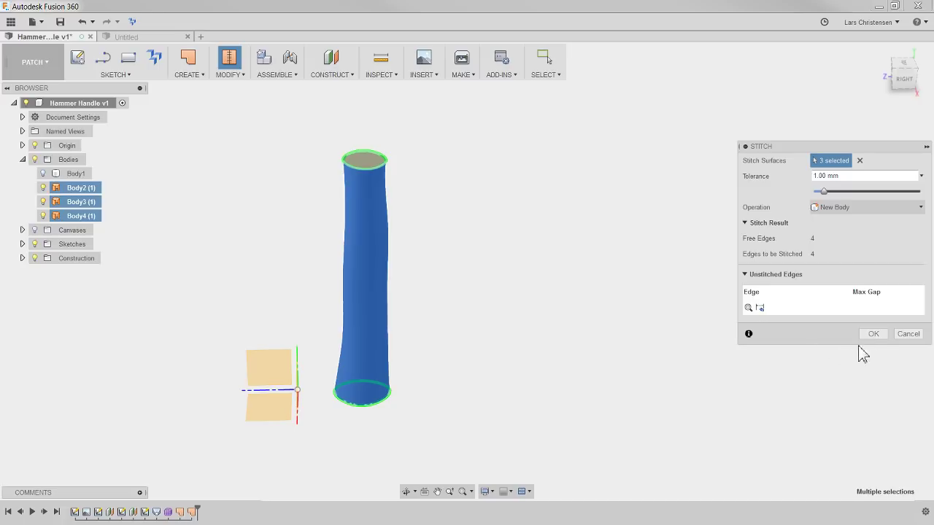
pyautogui.click(872, 334)
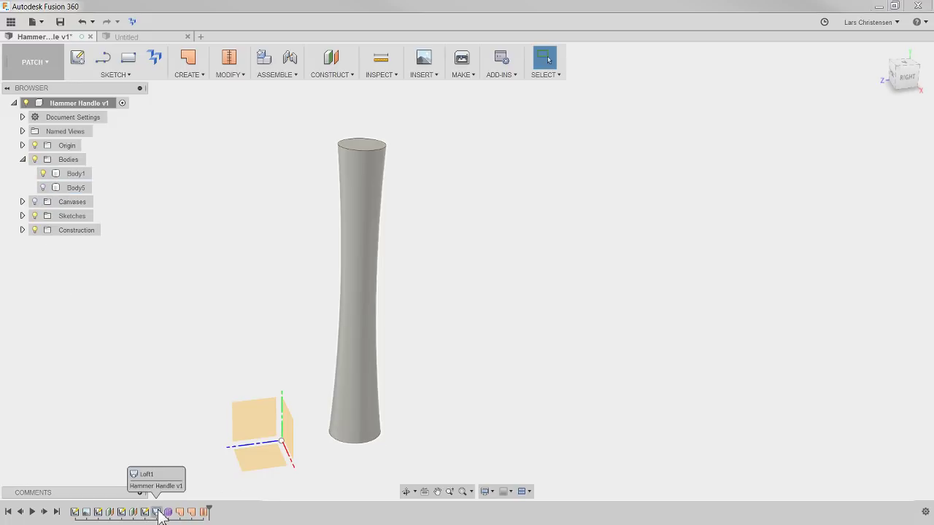
# Hide the original Body1 and show the stitched Body5 handle
pyautogui.keyDown('shift'); pyautogui.moveTo(355, 223); pyautogui.dragTo(414, 458, button='middle'); pyautogui.keyUp('shift')
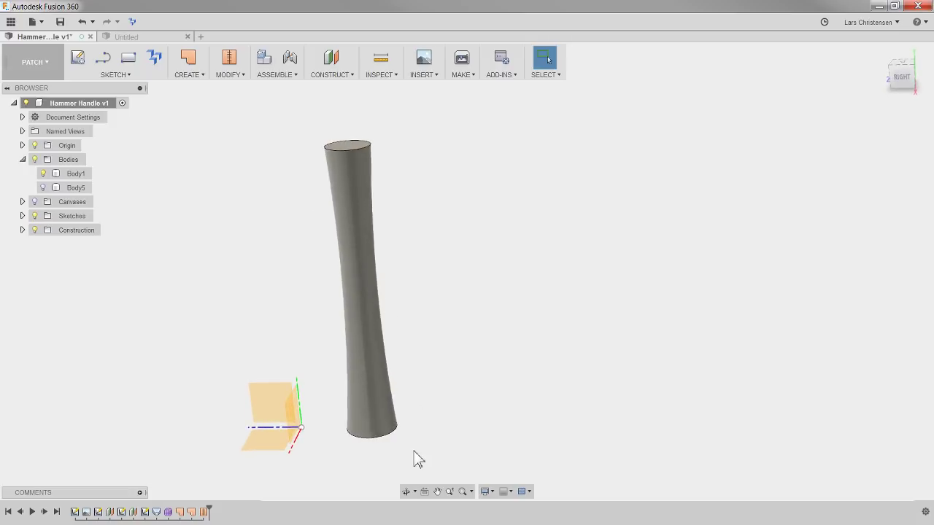
pyautogui.keyDown('shift'); pyautogui.moveTo(363, 139); pyautogui.dragTo(396, 244, button='middle'); pyautogui.keyUp('shift')
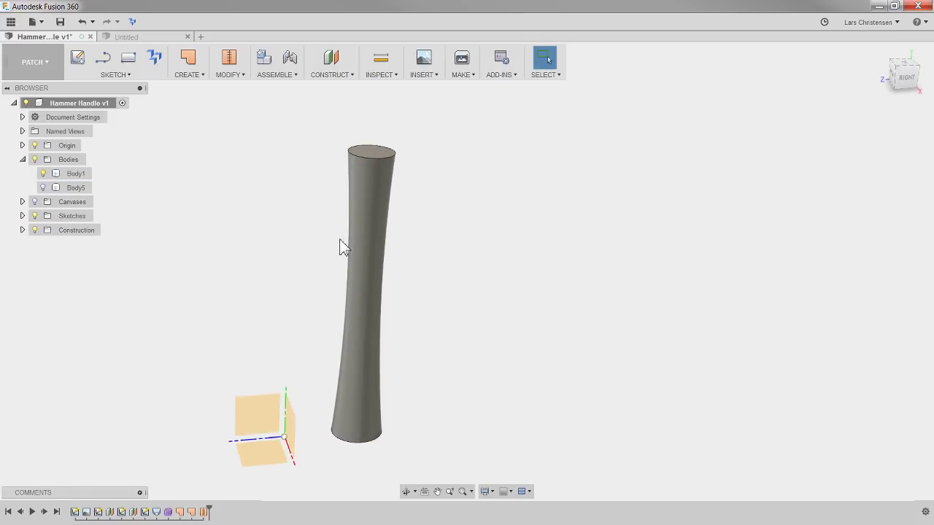
pyautogui.click(43, 173)
pyautogui.click(43, 187)
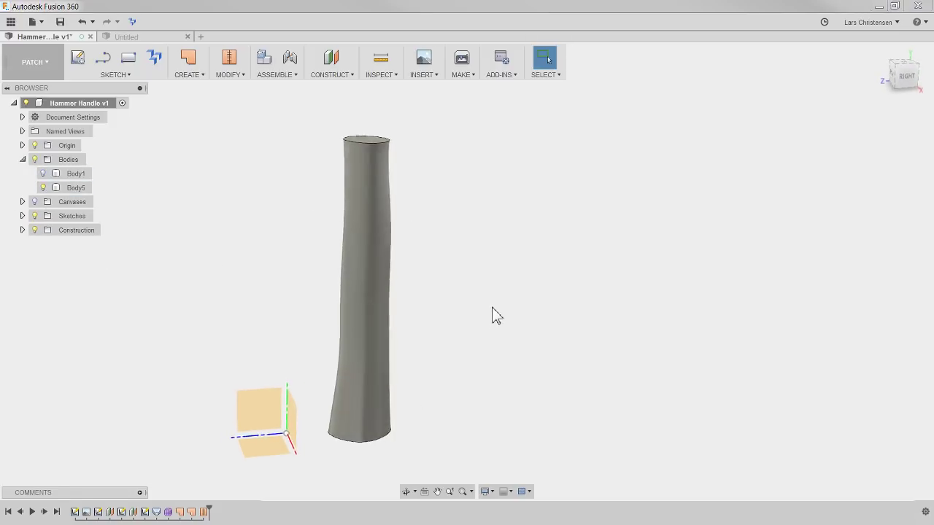
# View the model from the RIGHT and turn the hammer reference canvas back on
pyautogui.click(905, 77)
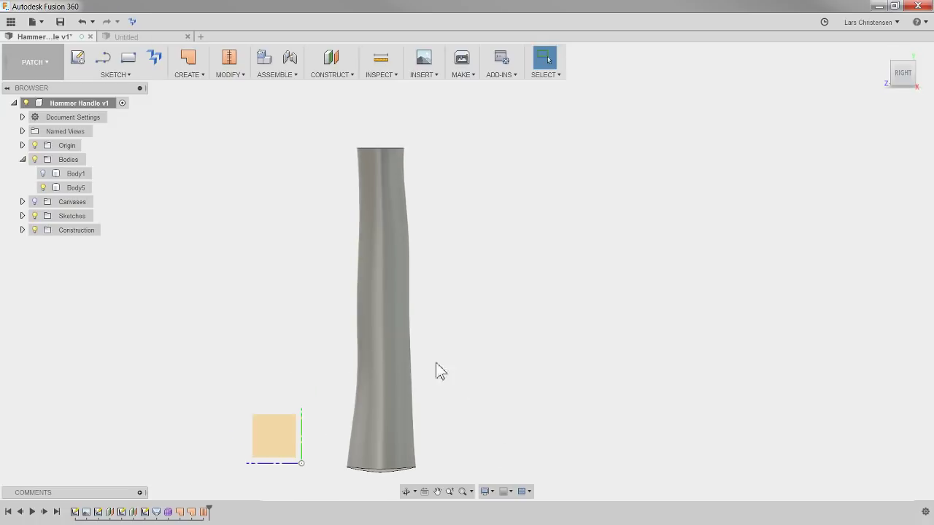
pyautogui.click(34, 201)
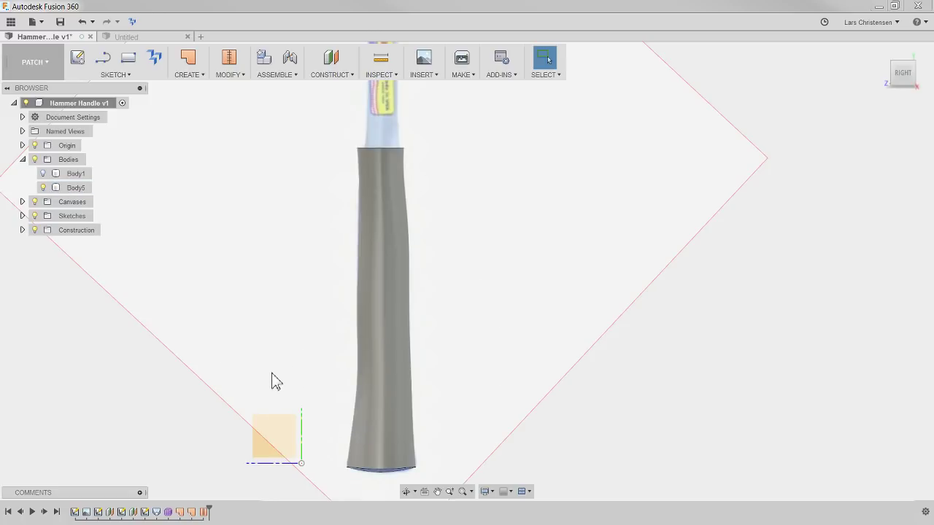
pyautogui.keyDown('shift'); pyautogui.moveTo(272, 381); pyautogui.dragTo(216, 426, button='middle'); pyautogui.keyUp('shift')
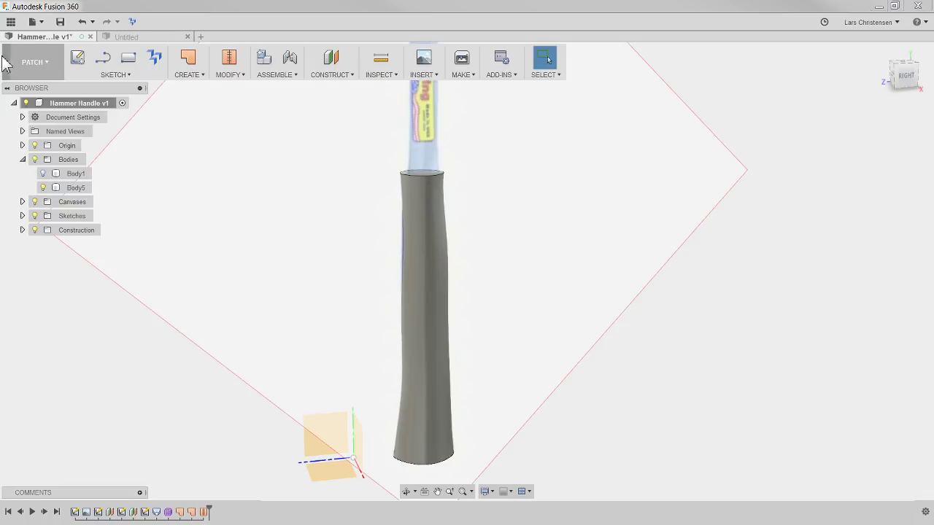
# Switch to the MODEL workspace, browse the CREATE and MODIFY menus, and zoom out
pyautogui.click(25, 60)
pyautogui.click(25, 89)
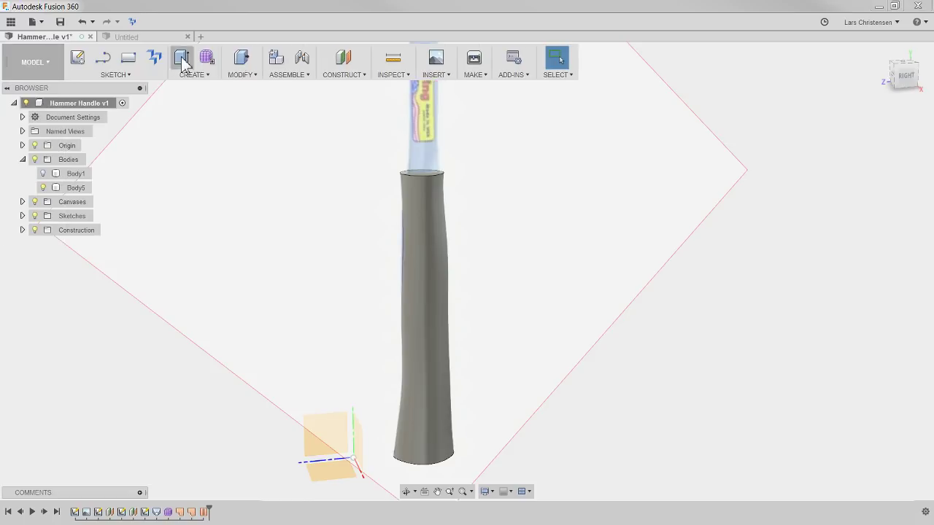
pyautogui.click(204, 78)
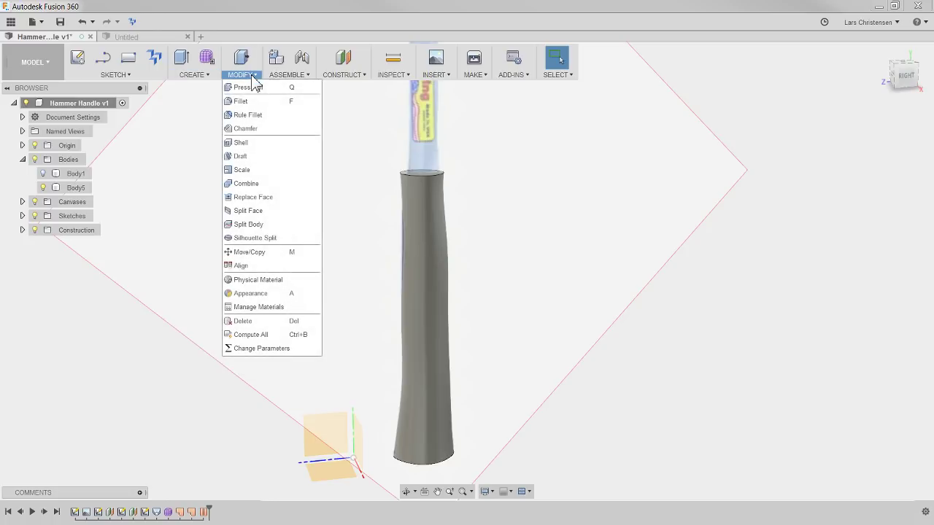
pyautogui.click(88, 385)
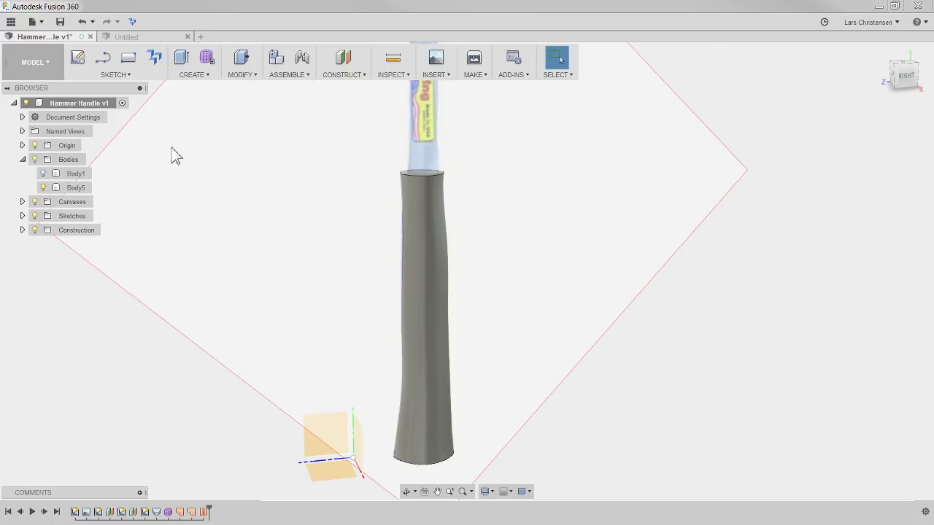
pyautogui.click(54, 55)
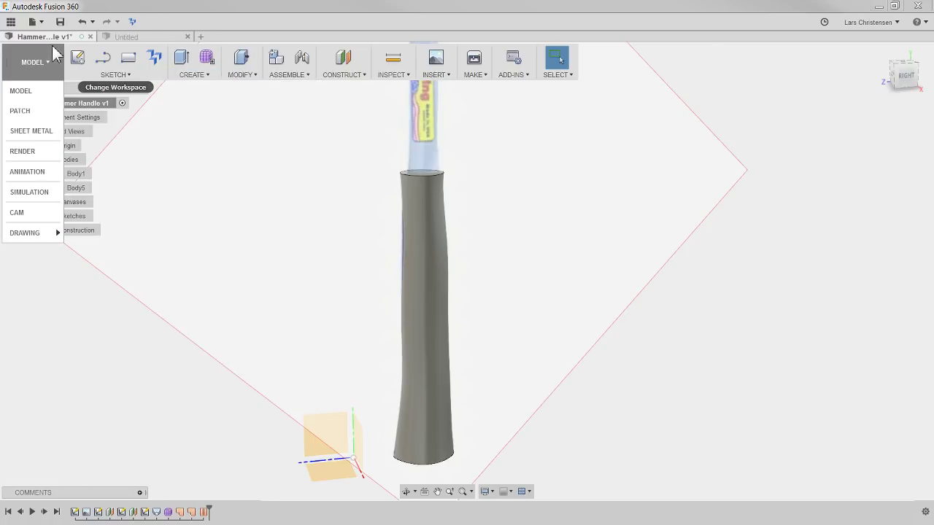
pyautogui.click(104, 368)
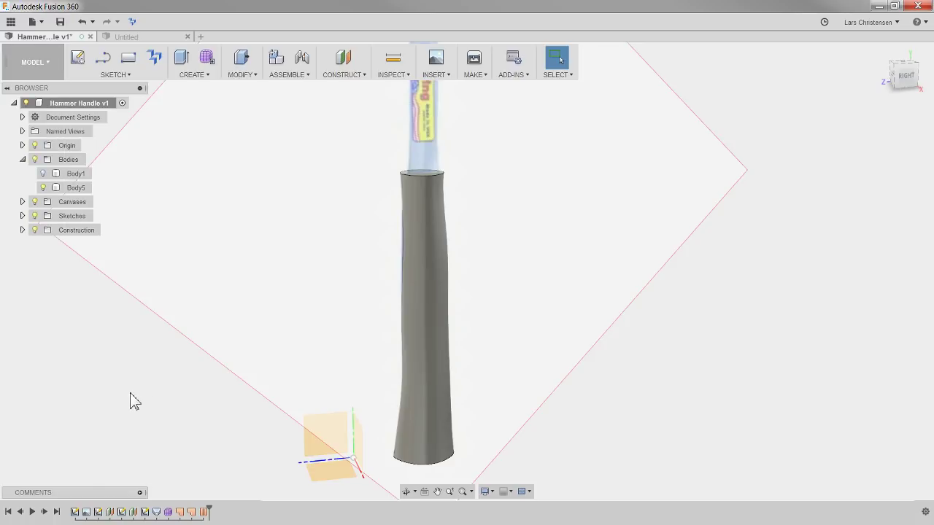
pyautogui.scroll(-5, 132, 402)
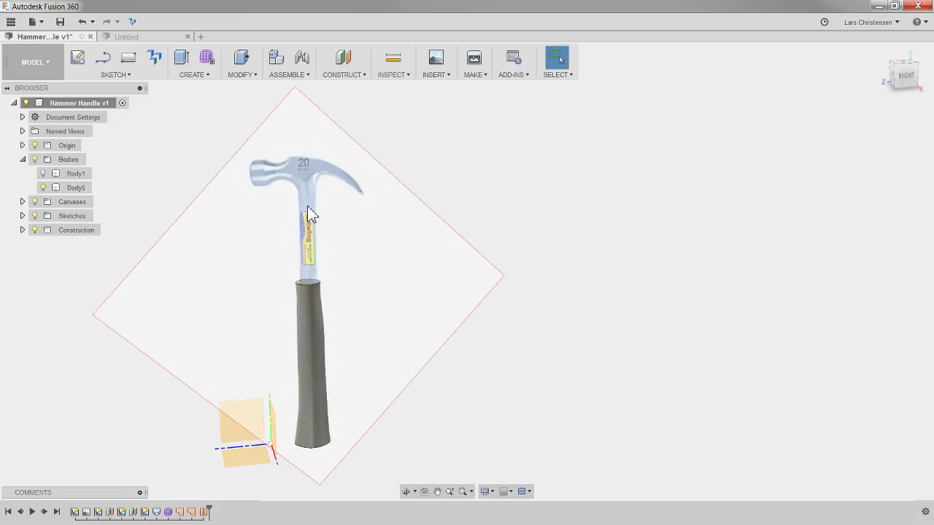
# Close the Hammer Handle v1 design and discard its changes with Don't Save
pyautogui.click(90, 36)
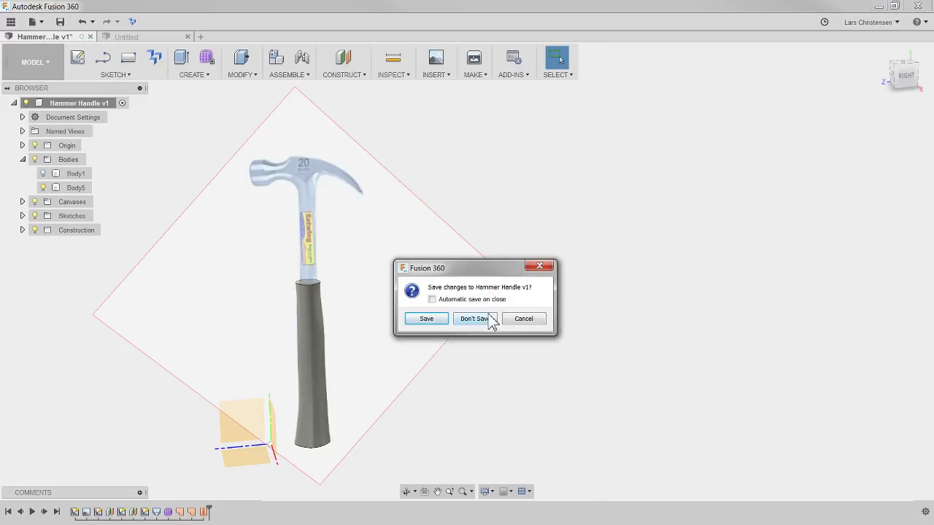
pyautogui.click(478, 320)
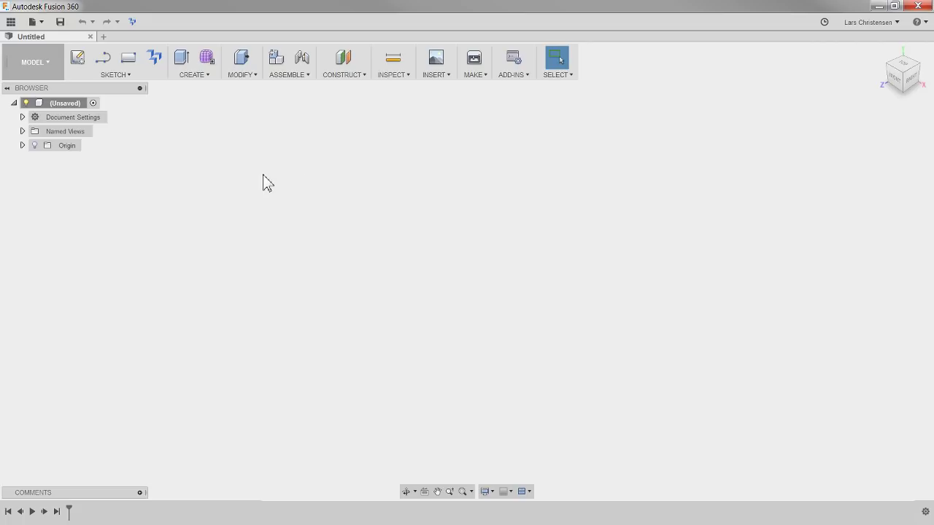
# Sketch a 350 by 100 mm rectangle from the origin on the YZ plane
pyautogui.click(78, 58)
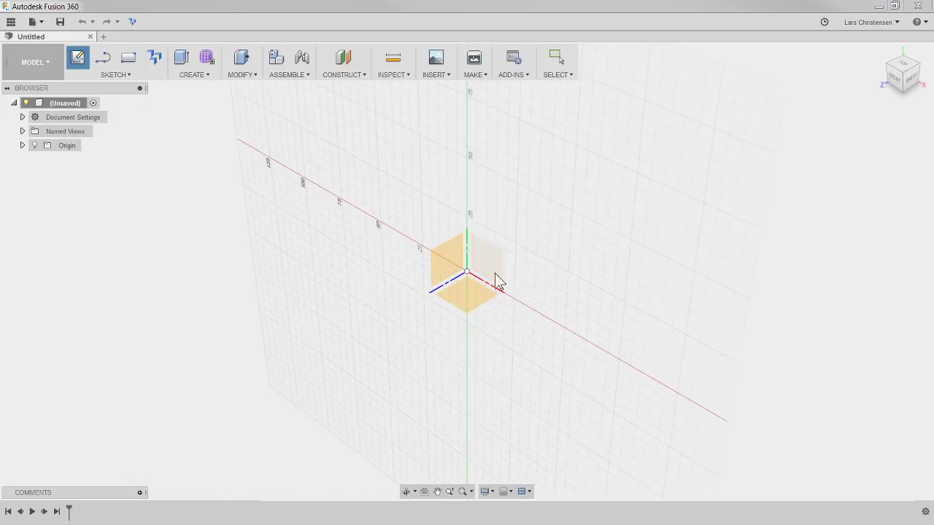
pyautogui.click(460, 264)
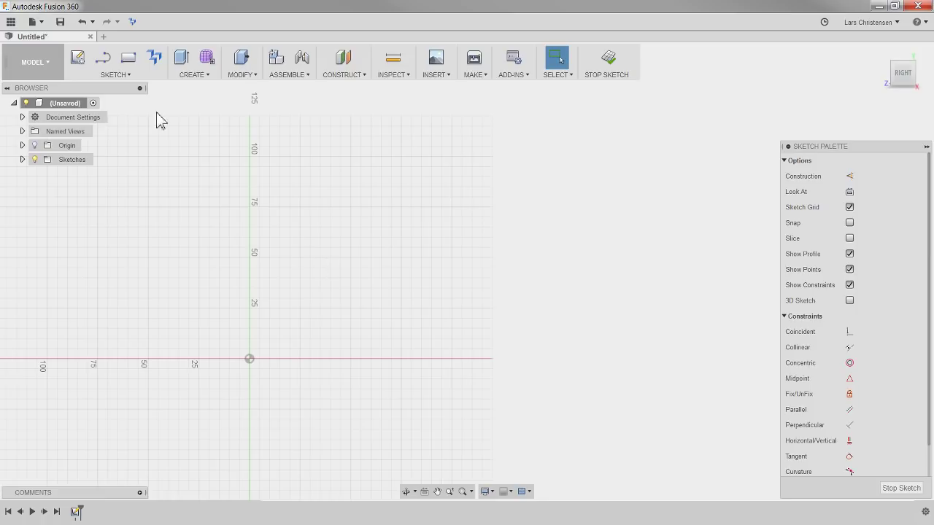
pyautogui.click(128, 59)
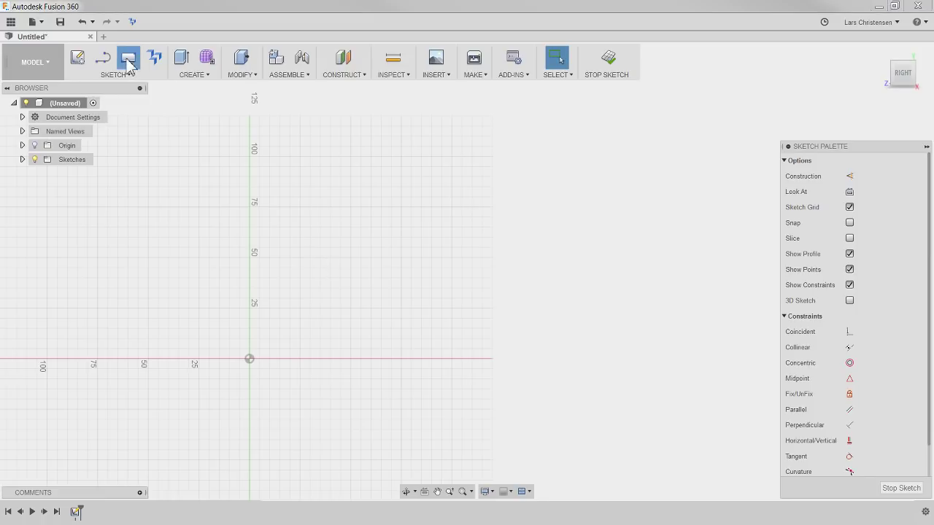
pyautogui.click(251, 358)
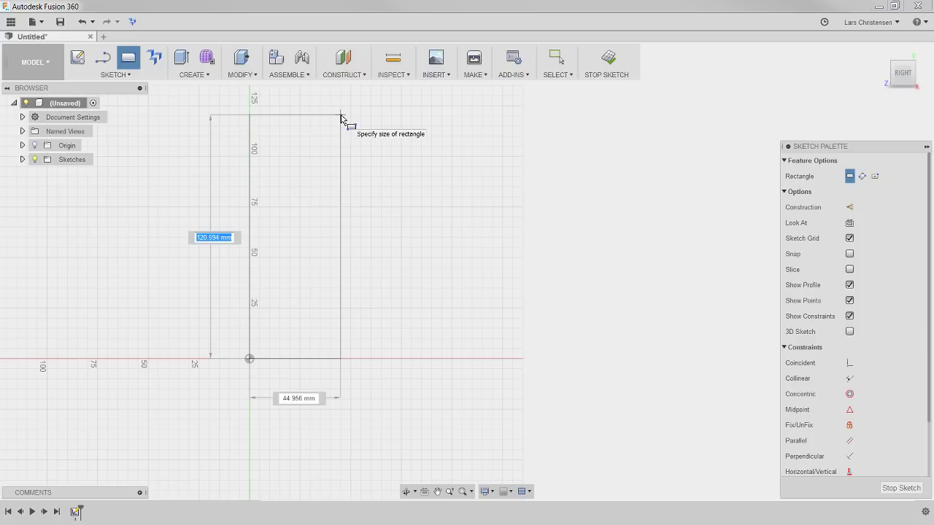
pyautogui.write('350')
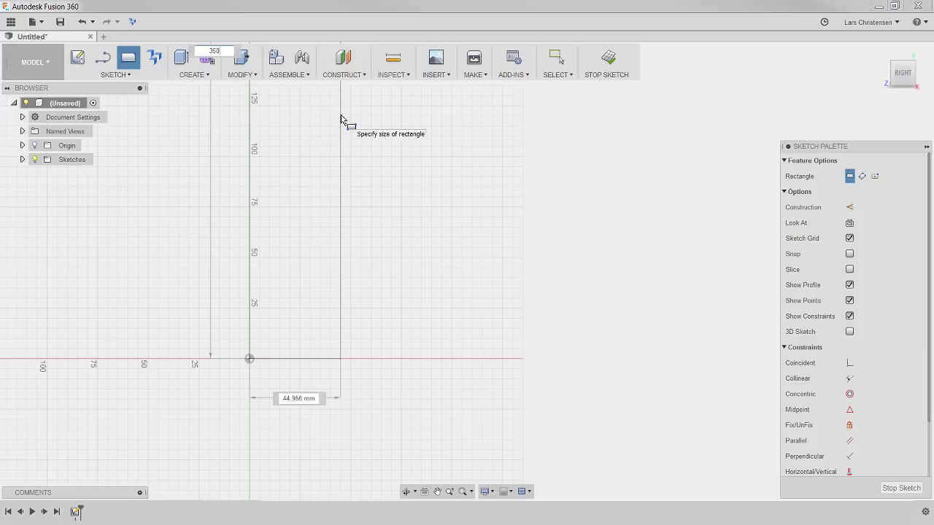
pyautogui.press('Tab')
pyautogui.write('100')
pyautogui.press('Return')
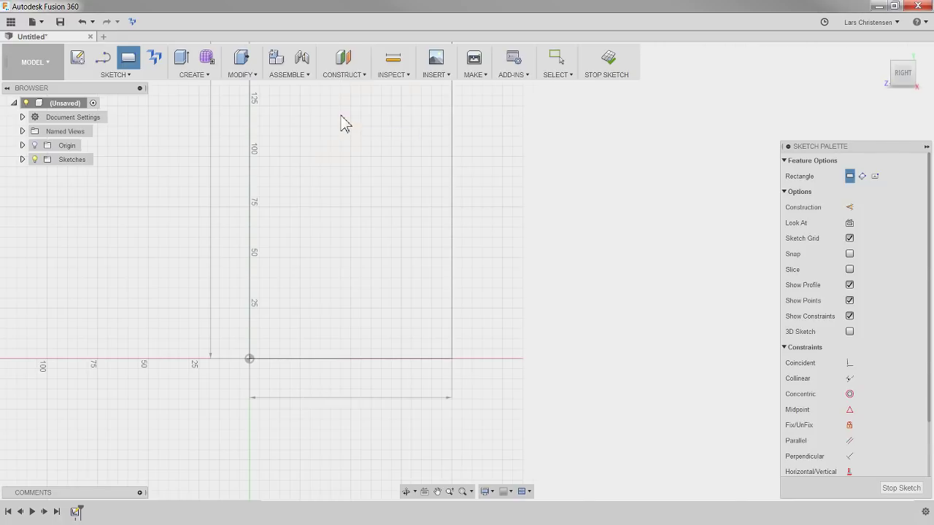
pyautogui.press('Escape')
pyautogui.scroll(-6, 340, 115)
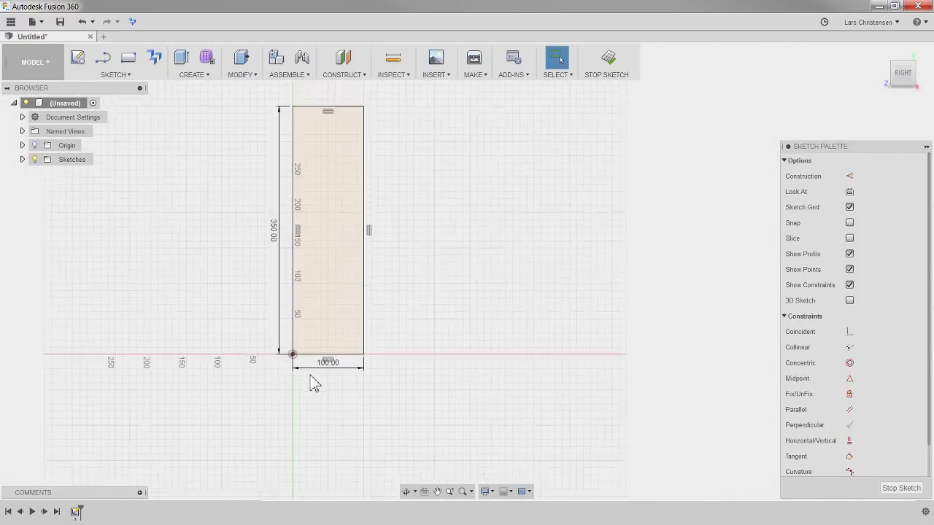
pyautogui.scroll(3, 317, 252)
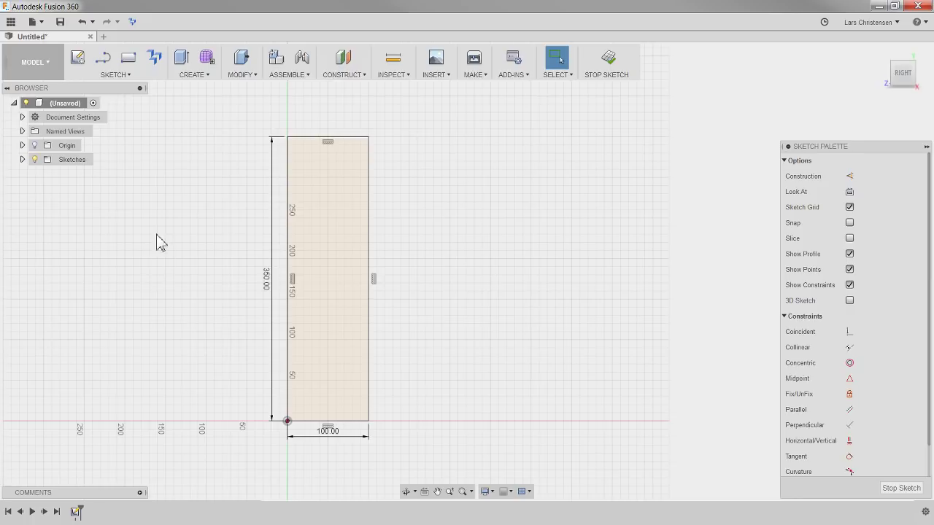
# Start an Attached Canvas on the YZ plane and browse for the image file
pyautogui.click(435, 62)
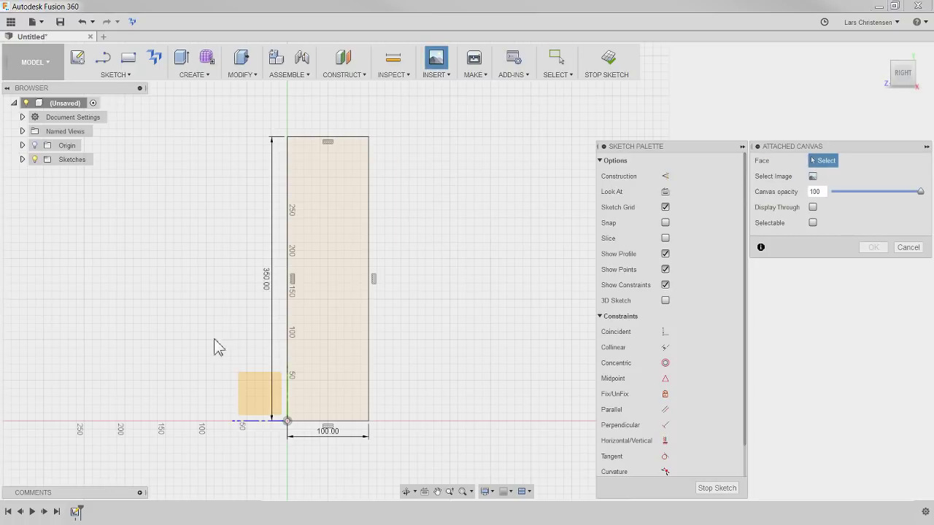
pyautogui.click(257, 394)
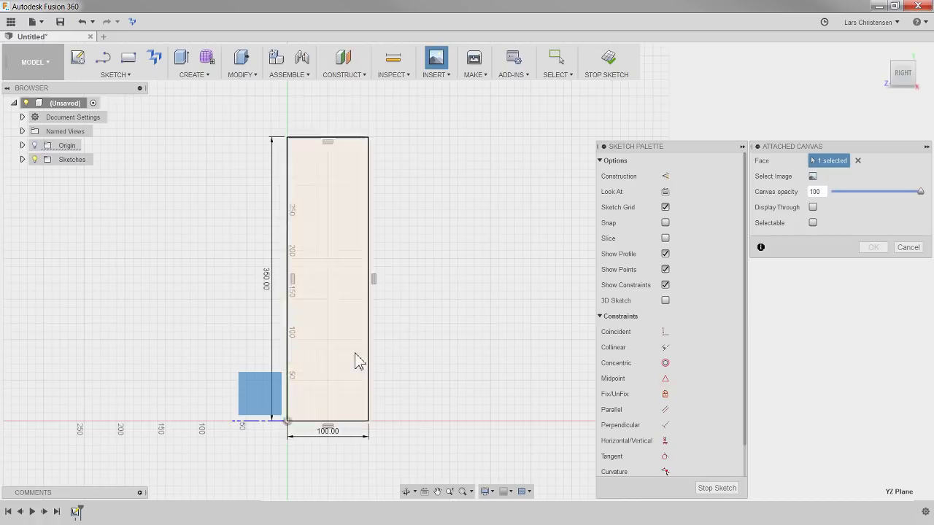
pyautogui.click(813, 178)
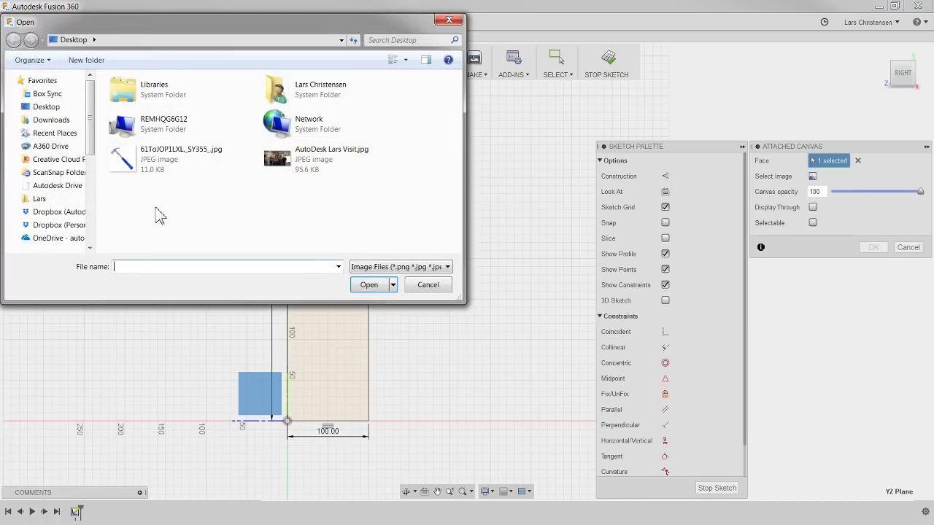
# Attach the 61ToJOP1LXL._SY355_.jpg hammer image and scale it up until visible
pyautogui.click(157, 160)
pyautogui.click(369, 285)
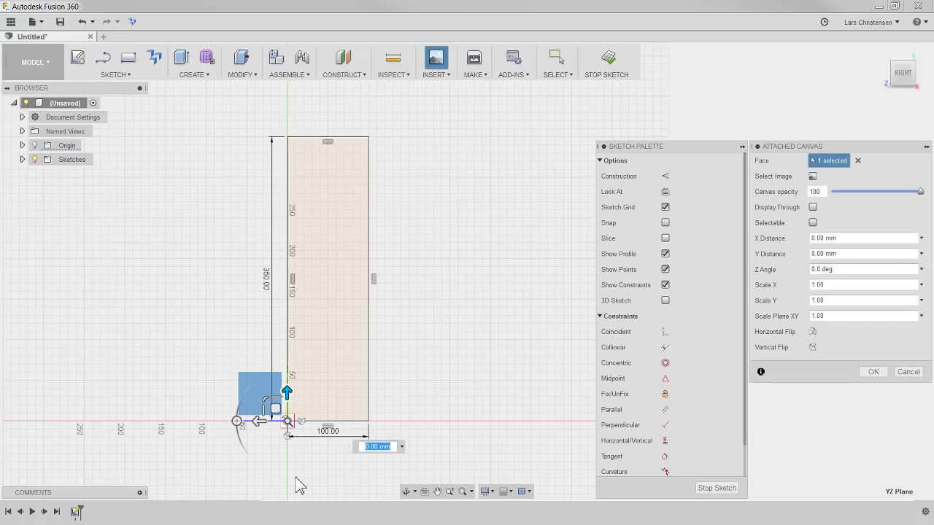
pyautogui.scroll(3, 272, 470)
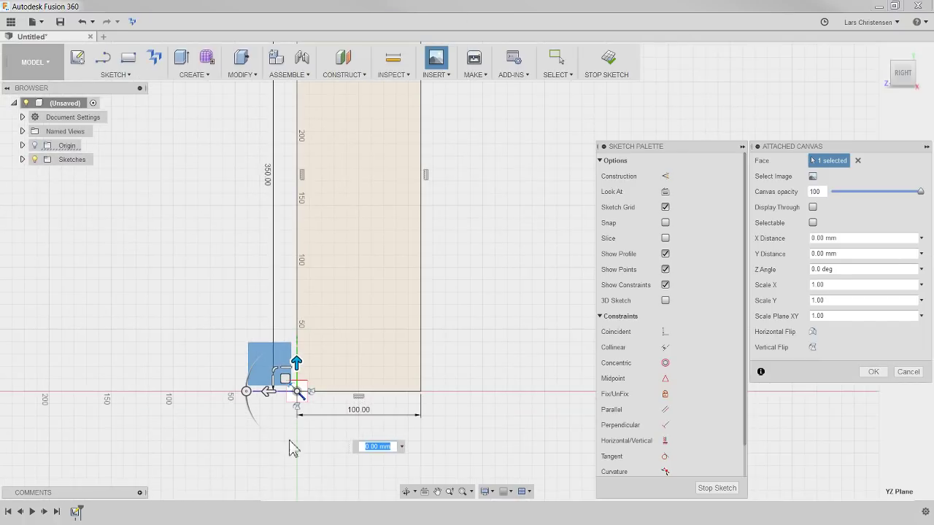
pyautogui.scroll(3, 298, 409)
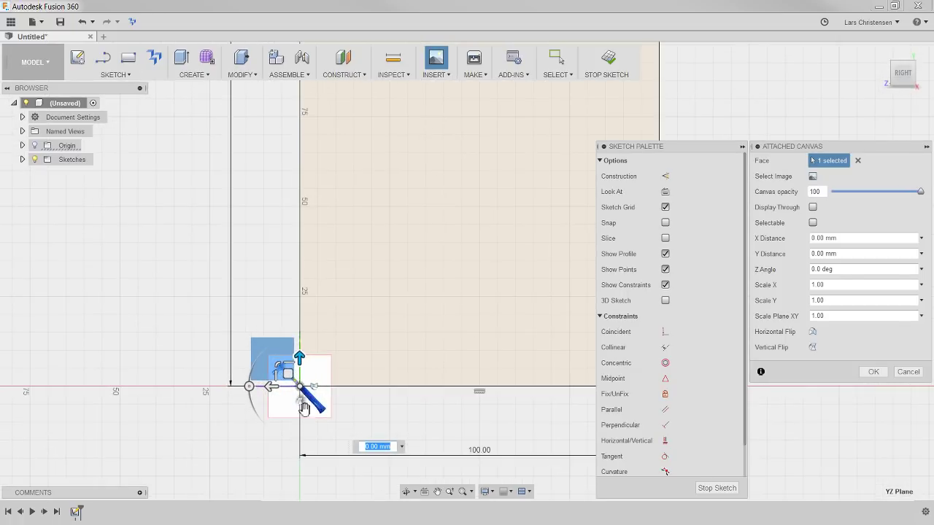
pyautogui.scroll(-4, 246, 484)
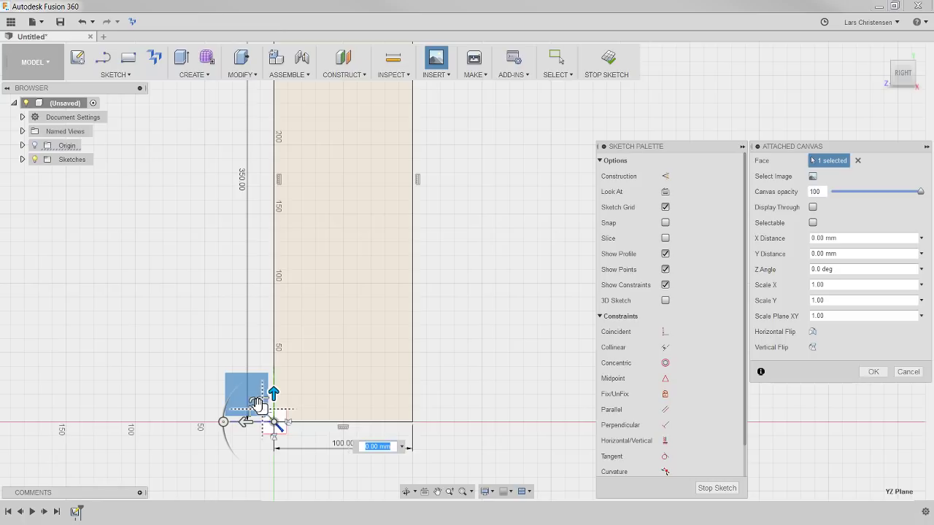
pyautogui.moveTo(248, 397); pyautogui.dragTo(221, 359)
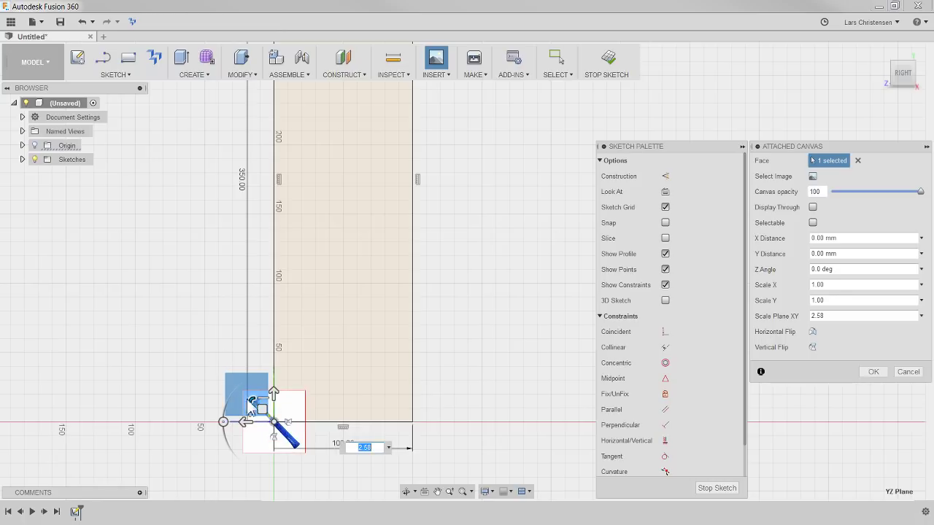
pyautogui.moveTo(248, 398); pyautogui.dragTo(151, 297)
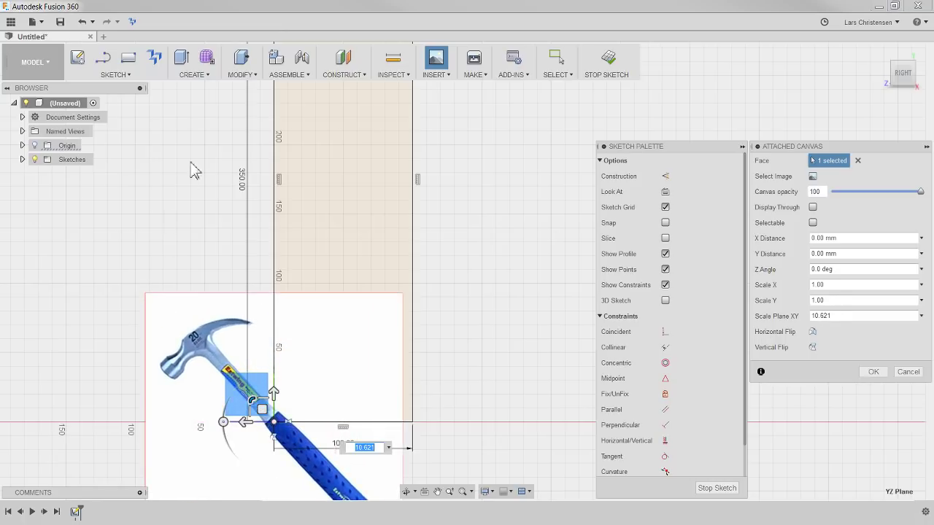
pyautogui.scroll(-3, 193, 160)
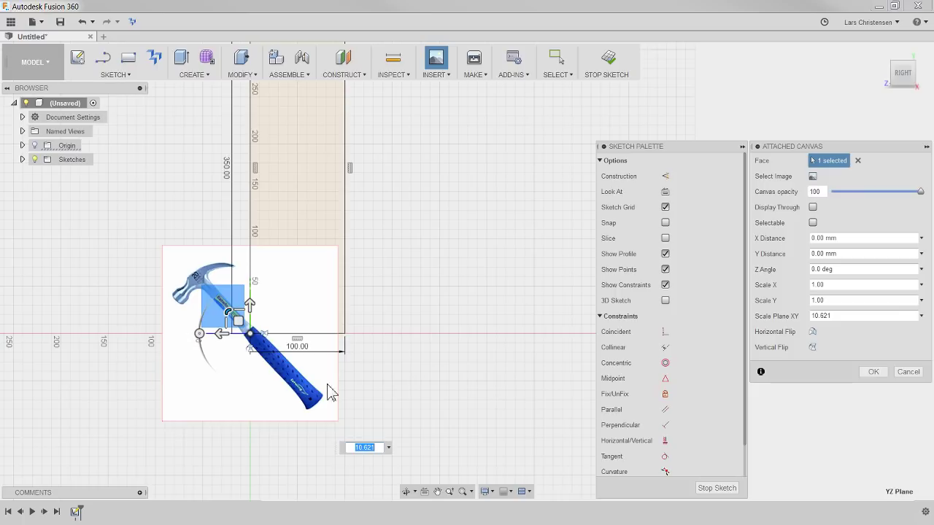
# Rotate the hammer image to -43 deg and move it over the rectangle
pyautogui.moveTo(211, 342); pyautogui.dragTo(215, 299)
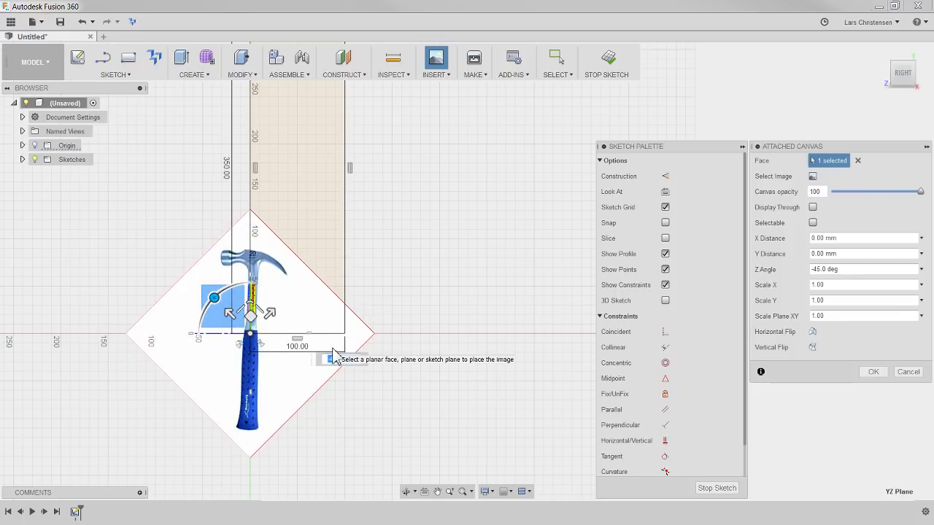
pyautogui.write('-43')
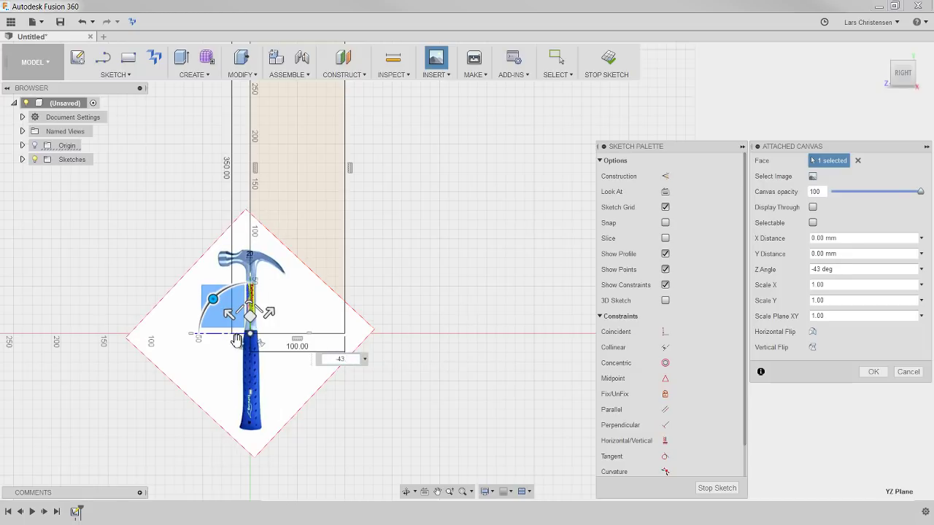
pyautogui.moveTo(251, 317); pyautogui.dragTo(296, 220)
pyautogui.scroll(-2, 275, 273)
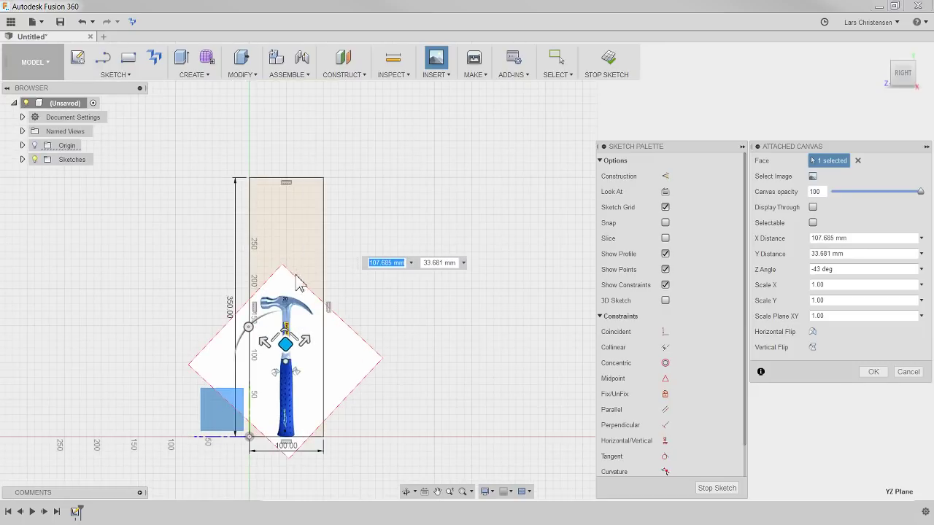
pyautogui.moveTo(285, 334)
pyautogui.mouseDown()
pyautogui.moveTo(303, 272)
pyautogui.moveTo(293, 276)
pyautogui.moveTo(293, 251)
pyautogui.mouseUp()
pyautogui.scroll(1, 289, 311)
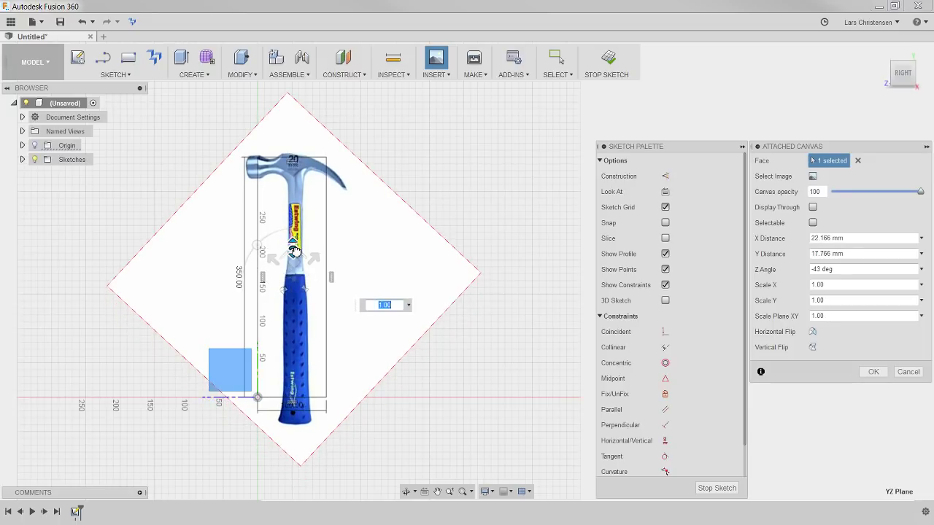
# Set the hammer image scale to 0.85
pyautogui.write('0.784')
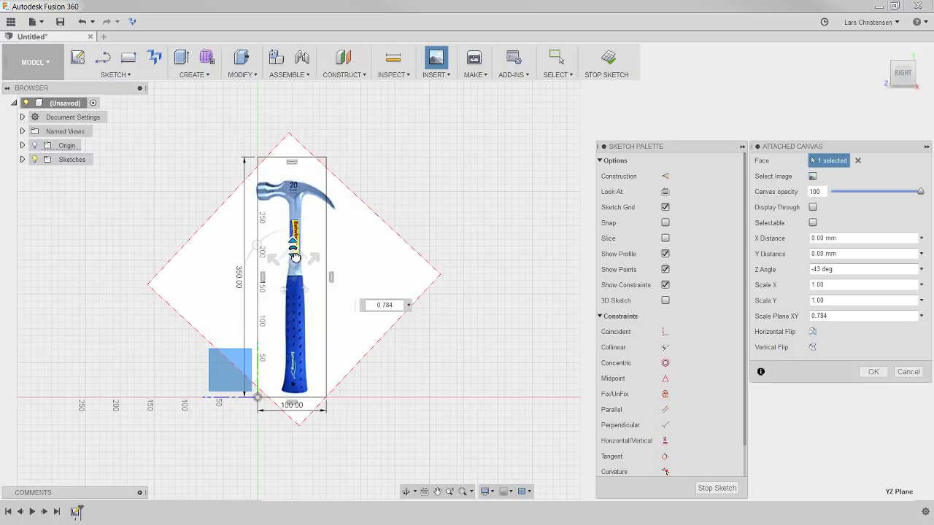
pyautogui.press('BackSpace')
pyautogui.press('BackSpace')
pyautogui.press('BackSpace')
pyautogui.write('85')
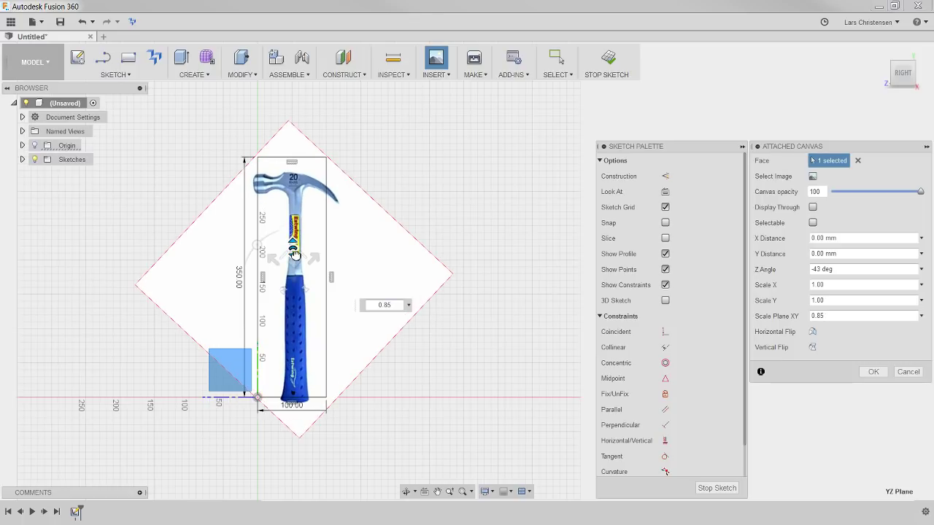
pyautogui.press('Return')
# Nudge the image inside the rectangle and lower the canvas opacity to 41
pyautogui.moveTo(294, 254); pyautogui.dragTo(292, 251)
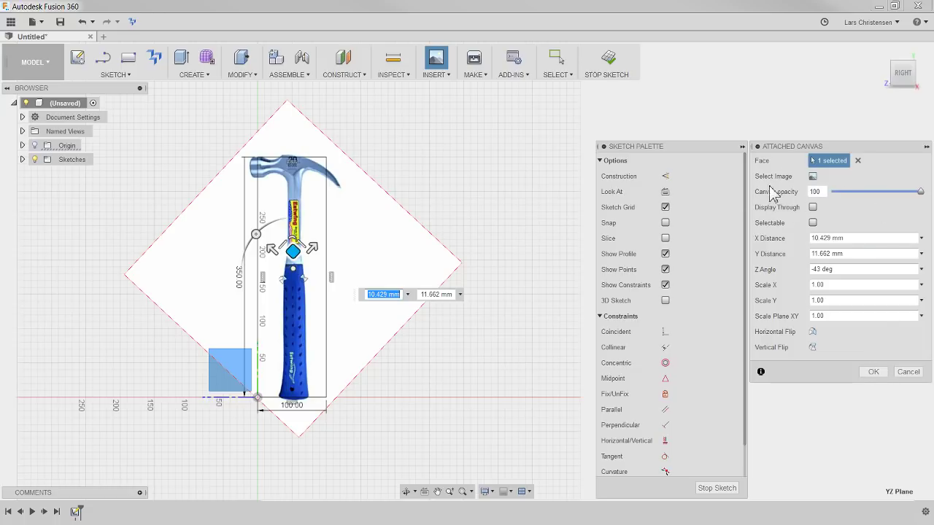
pyautogui.moveTo(920, 191); pyautogui.dragTo(864, 194)
pyautogui.moveTo(862, 204); pyautogui.dragTo(876, 201)
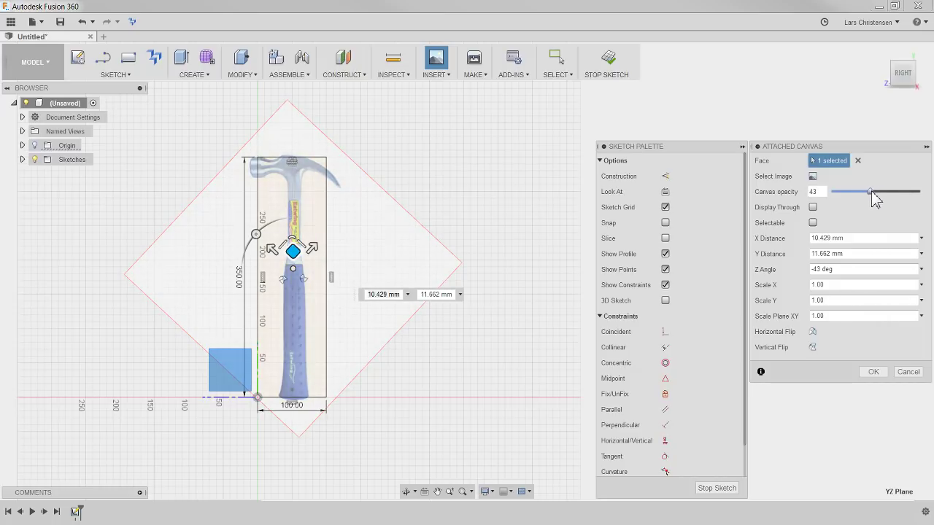
# Confirm the attached canvas, then adjust its opacity again through Edit Canvas under Canvases
pyautogui.click(872, 373)
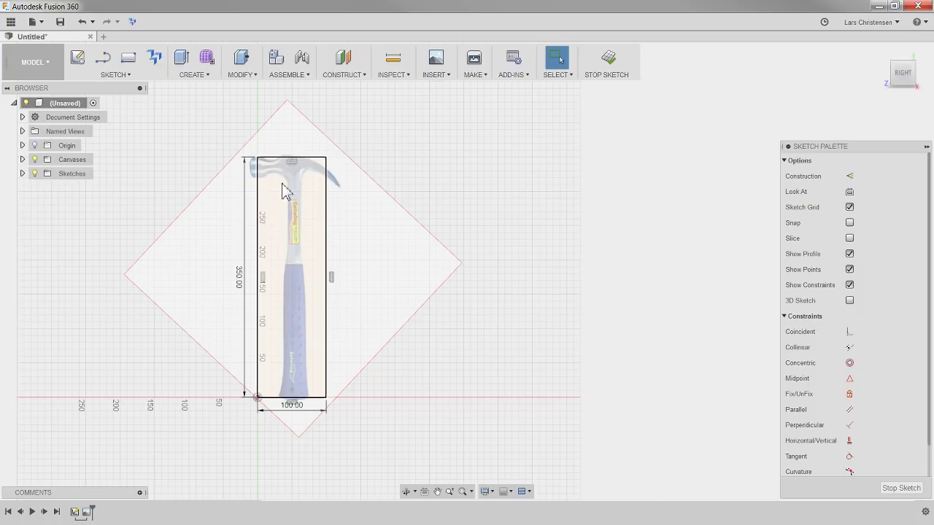
pyautogui.click(23, 159)
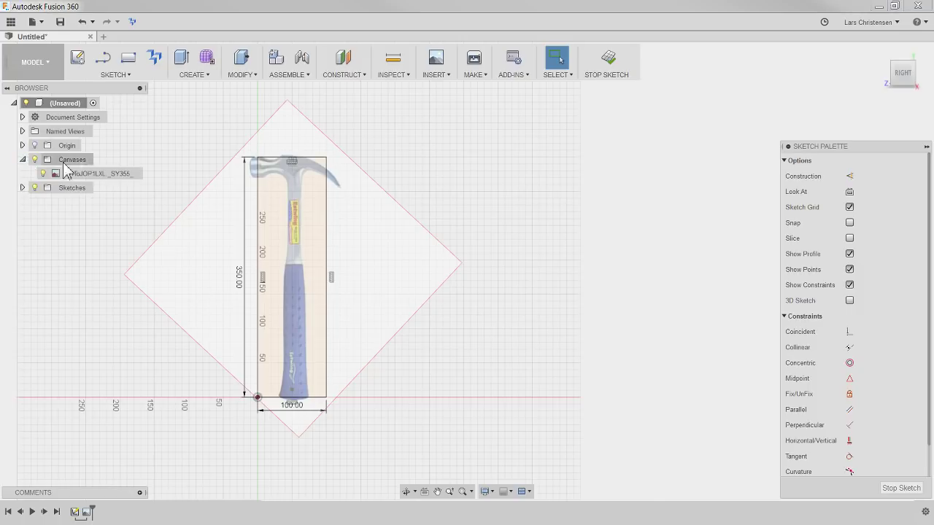
pyautogui.rightClick(109, 174)
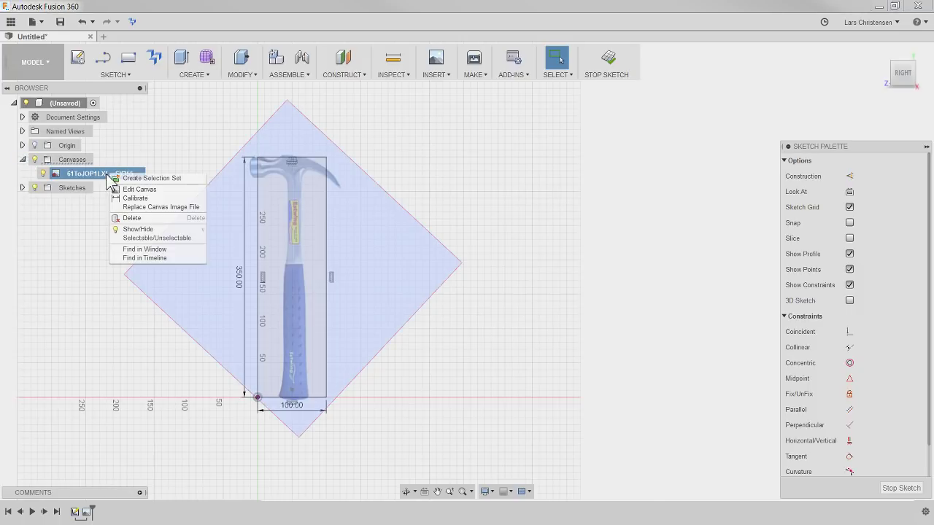
pyautogui.click(146, 188)
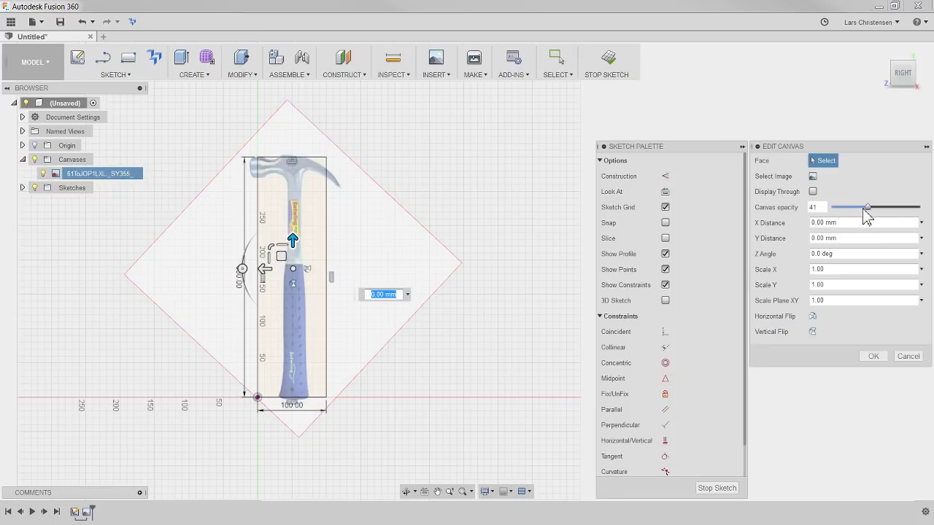
pyautogui.moveTo(871, 210)
pyautogui.mouseDown()
pyautogui.moveTo(889, 209)
pyautogui.moveTo(874, 209)
pyautogui.mouseUp()
pyautogui.click(873, 356)
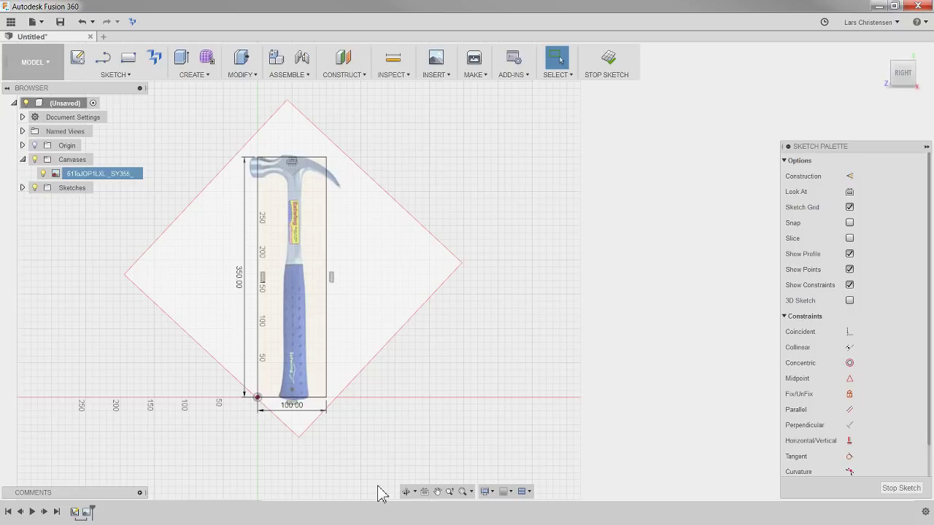
pyautogui.scroll(2, 290, 294)
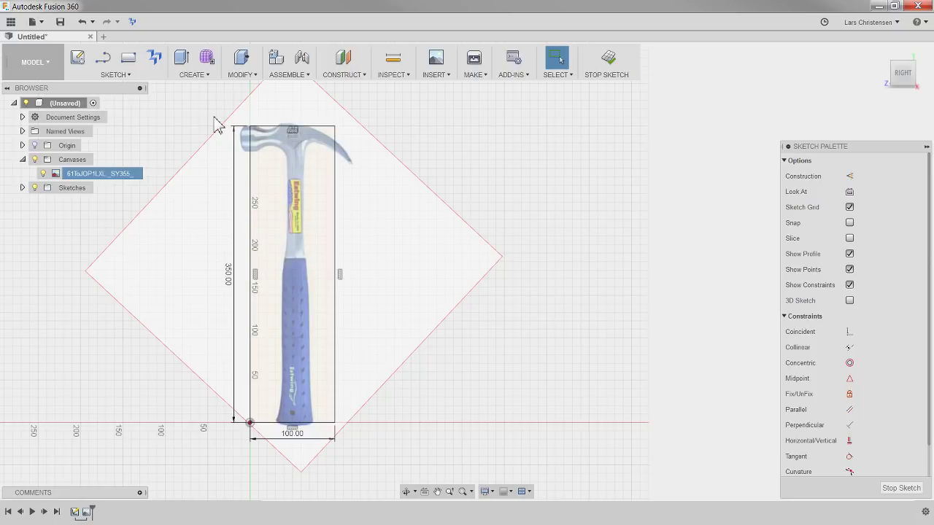
# Stop the sketch and orbit to view the rectangle and hammer canvas in 3D
pyautogui.scroll(2, 195, 107)
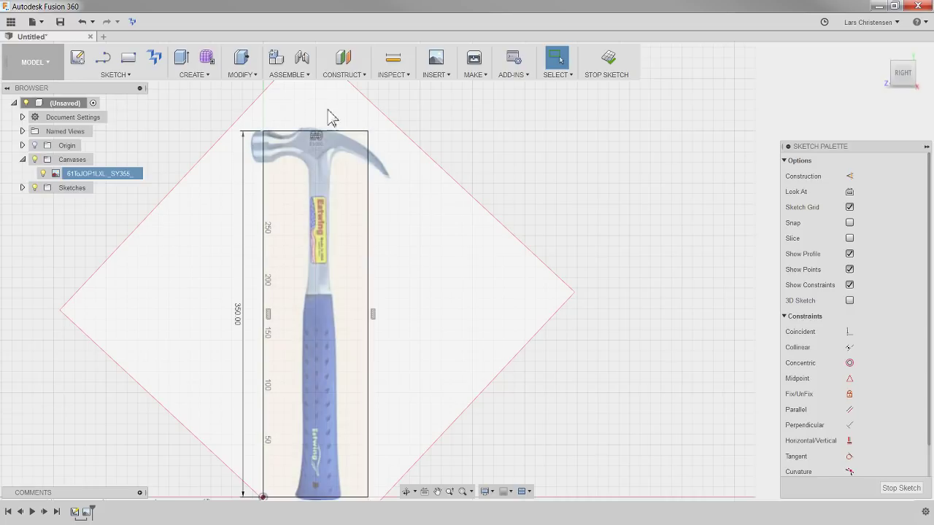
pyautogui.click(903, 489)
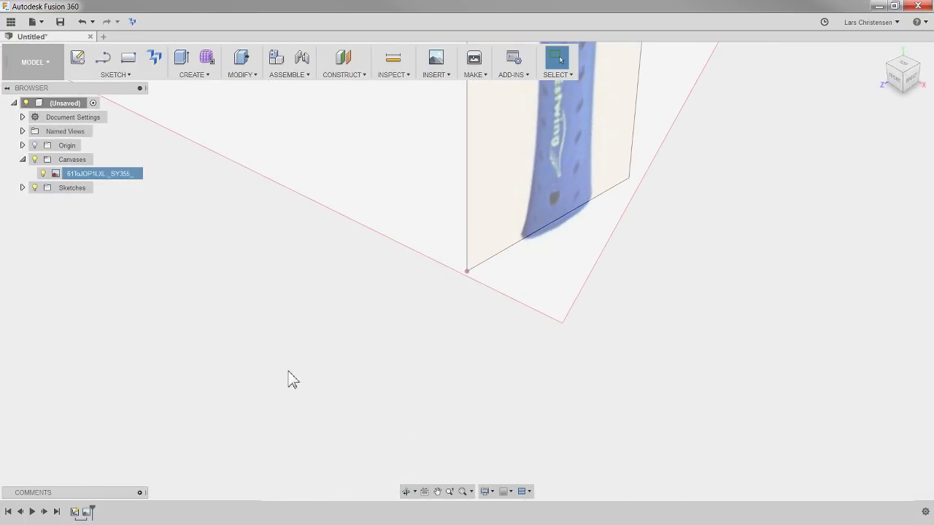
pyautogui.scroll(-2, 284, 422)
pyautogui.keyDown('shift'); pyautogui.moveTo(467, 276); pyautogui.dragTo(438, 182, button='middle'); pyautogui.keyUp('shift')
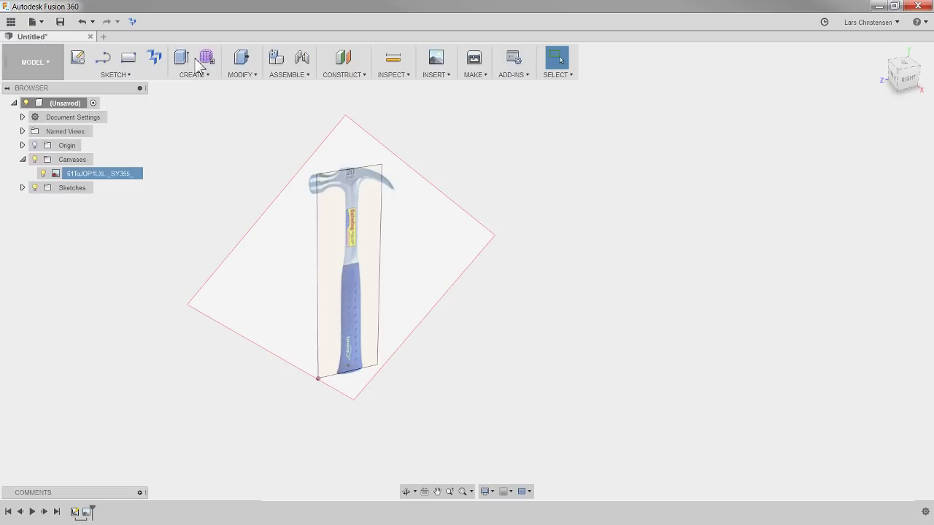
# Enter the Sculpt form environment, square the view to the right side, and show the CREATE list
pyautogui.click(208, 60)
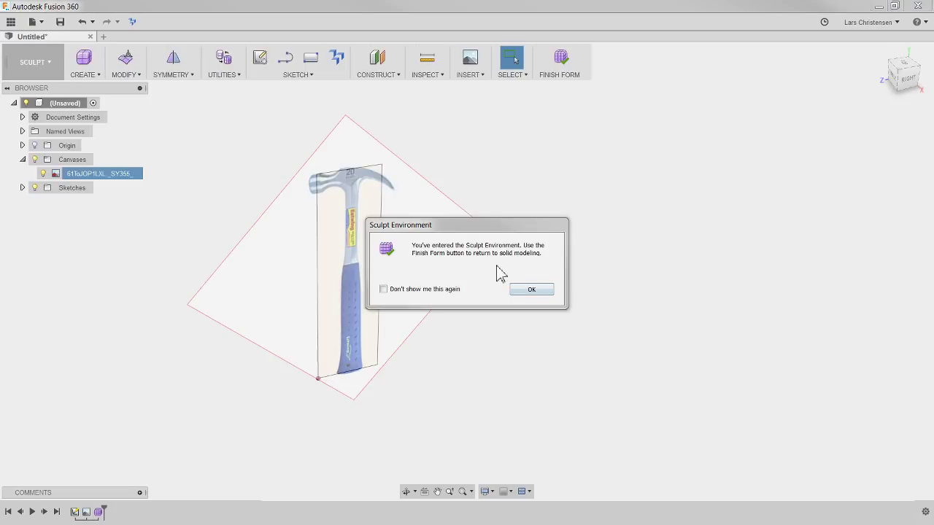
pyautogui.click(531, 291)
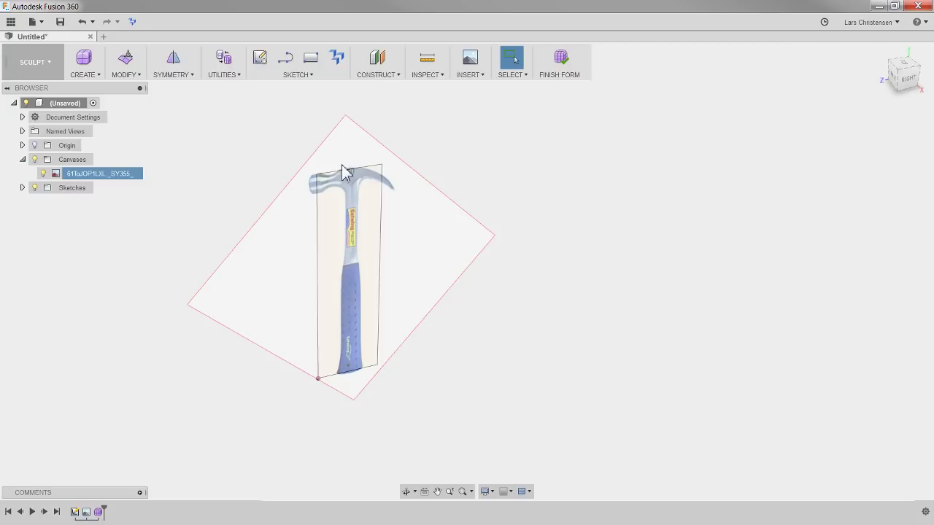
pyautogui.click(897, 83)
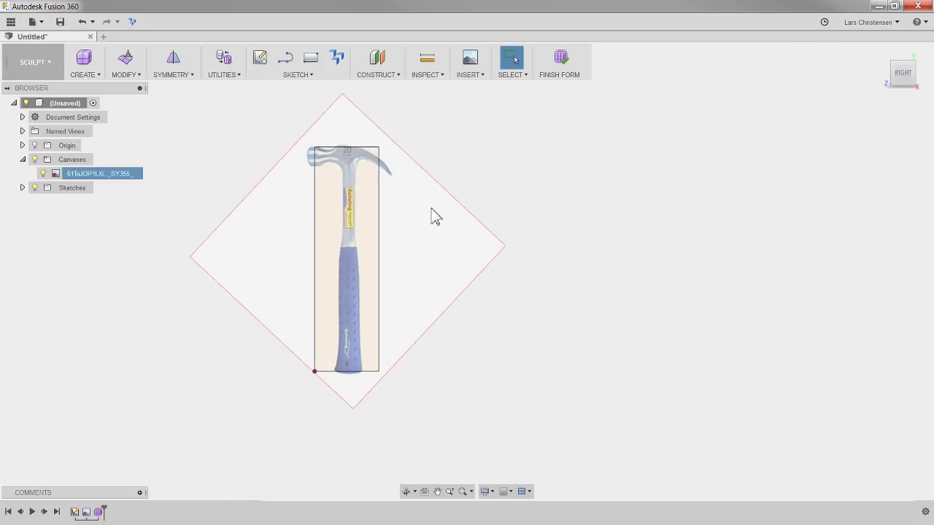
pyautogui.scroll(2, 431, 217)
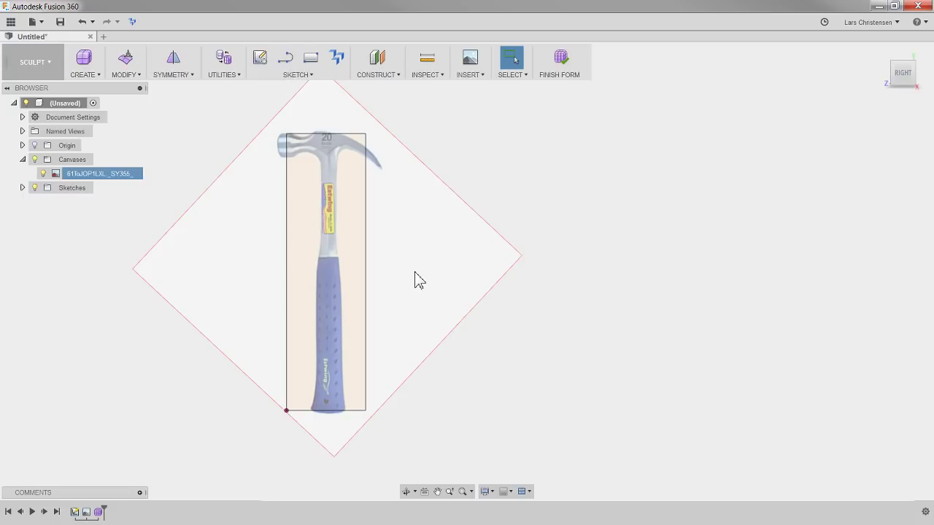
pyautogui.scroll(2, 340, 160)
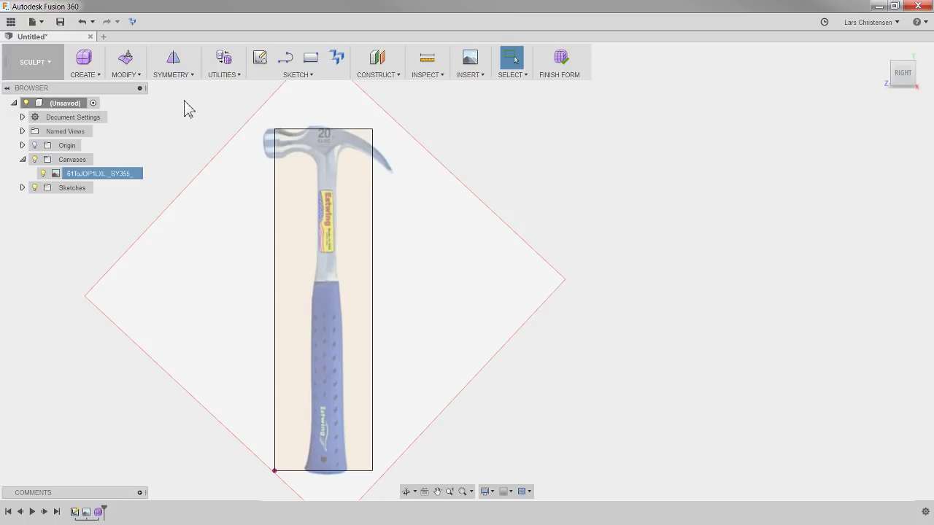
pyautogui.press('Escape')
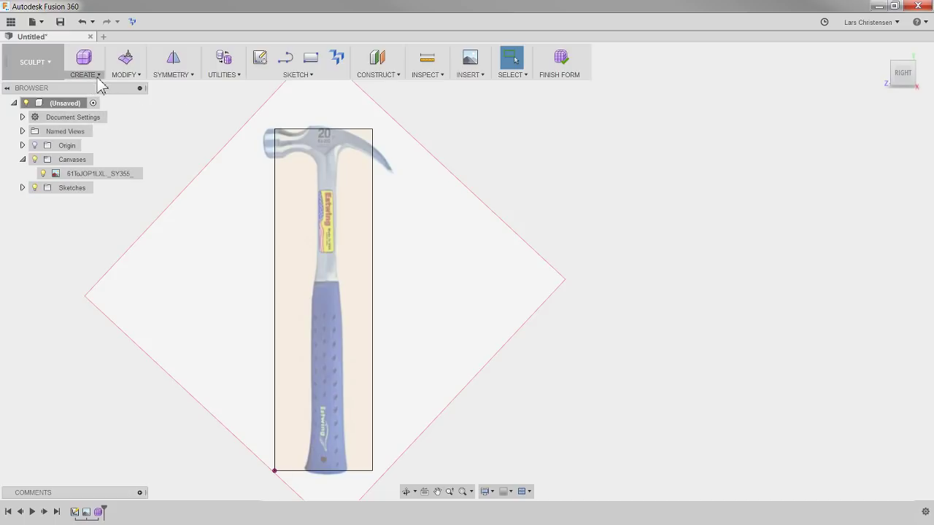
pyautogui.click(82, 75)
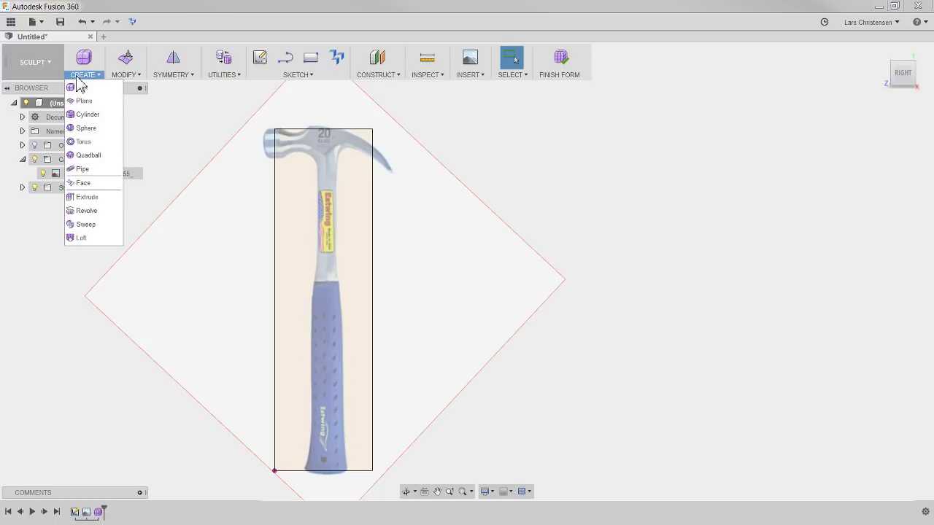
# Draw a Face on the reference image plane with four corners around the bottom of the blue grip
pyautogui.click(85, 186)
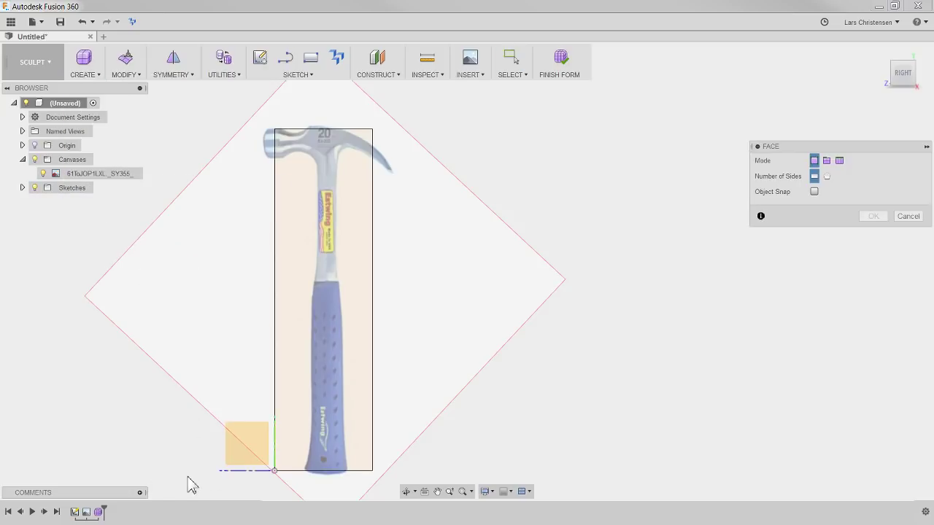
pyautogui.click(235, 458)
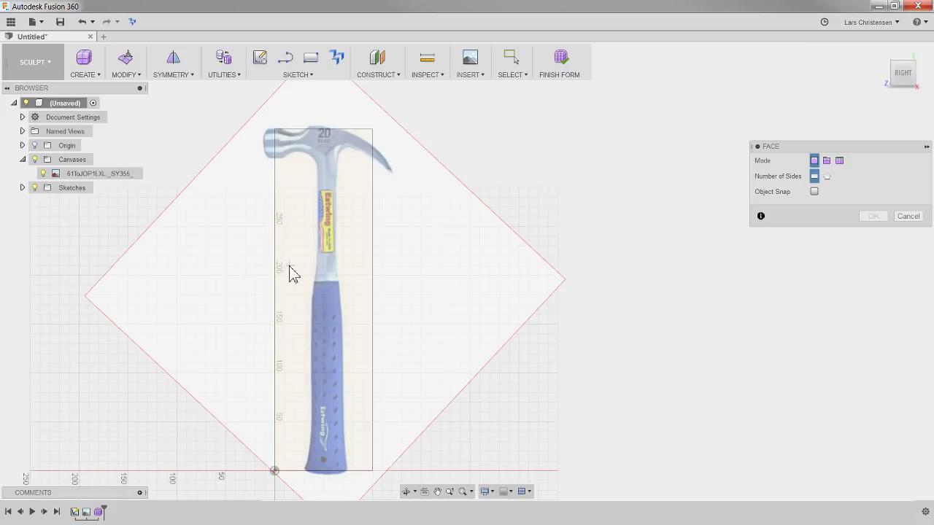
pyautogui.scroll(-1, 413, 142)
pyautogui.scroll(2, 339, 409)
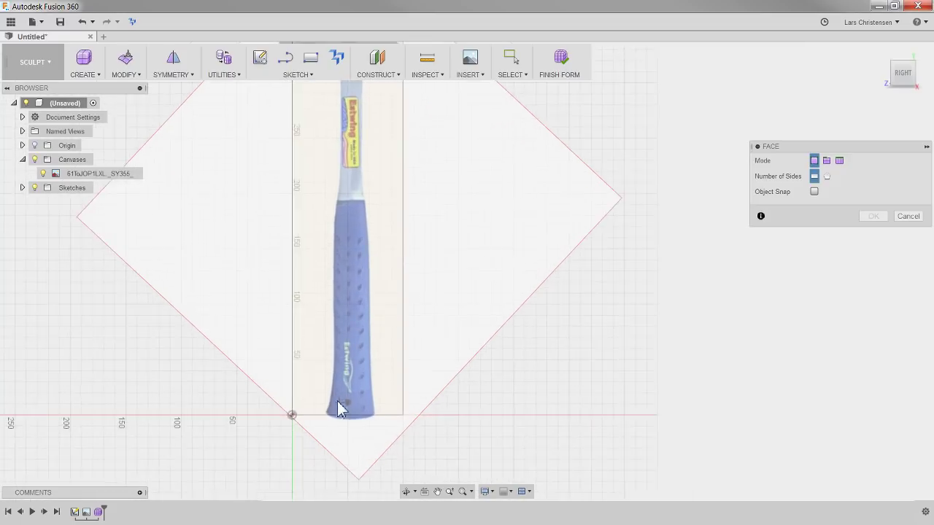
pyautogui.scroll(2, 350, 418)
pyautogui.scroll(1, 351, 428)
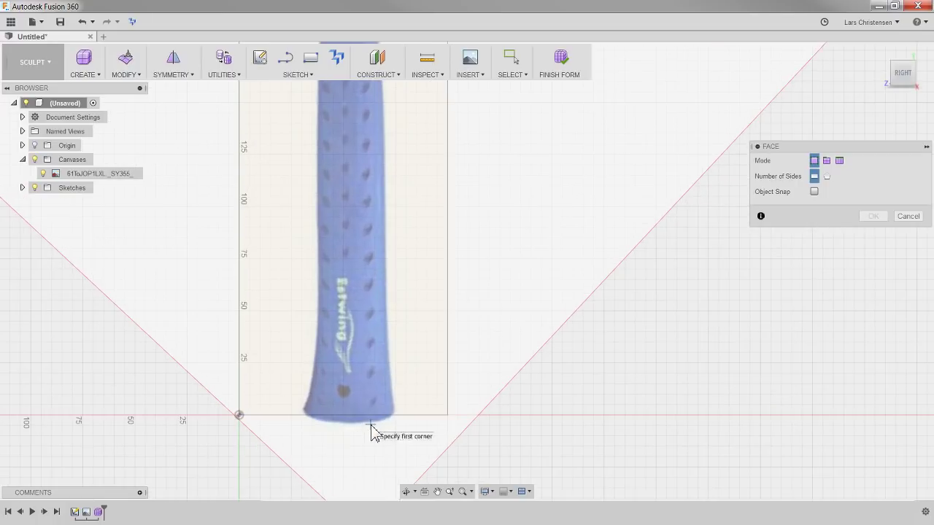
pyautogui.click(305, 410)
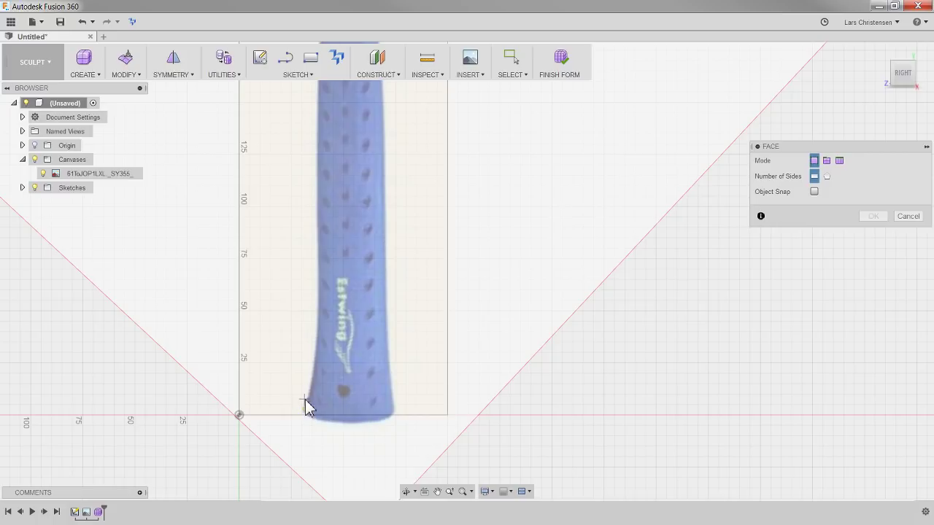
pyautogui.click(321, 307)
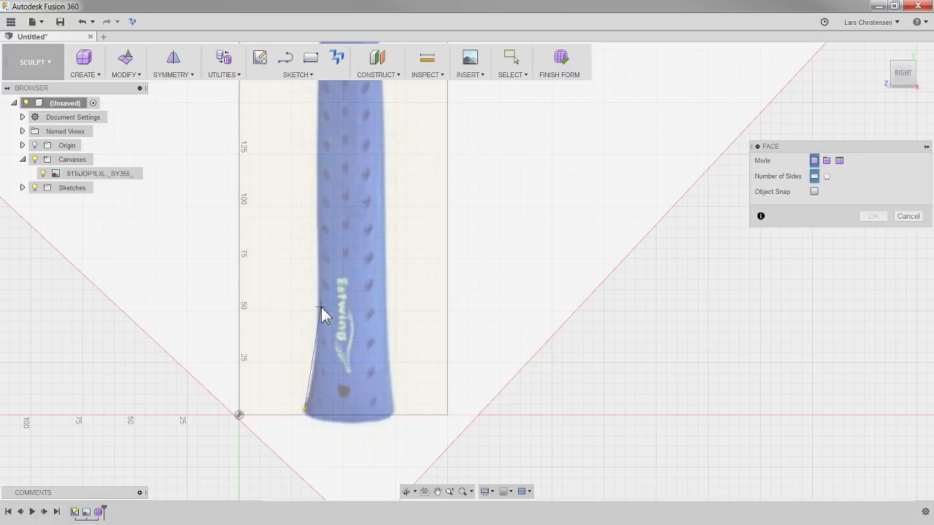
pyautogui.click(386, 307)
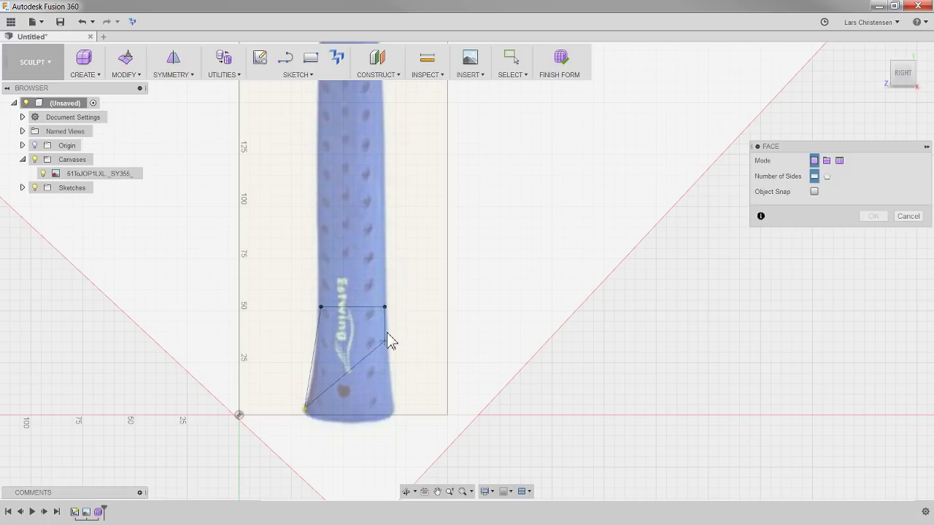
pyautogui.click(394, 410)
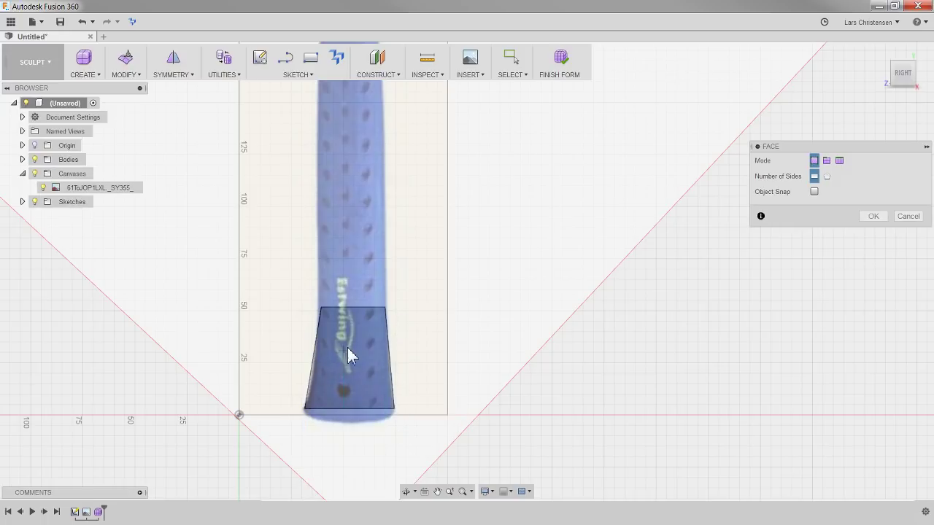
# Add a quad up the handle from the grip face's top corners, adjusting grid snapping
pyautogui.scroll(3, 333, 317)
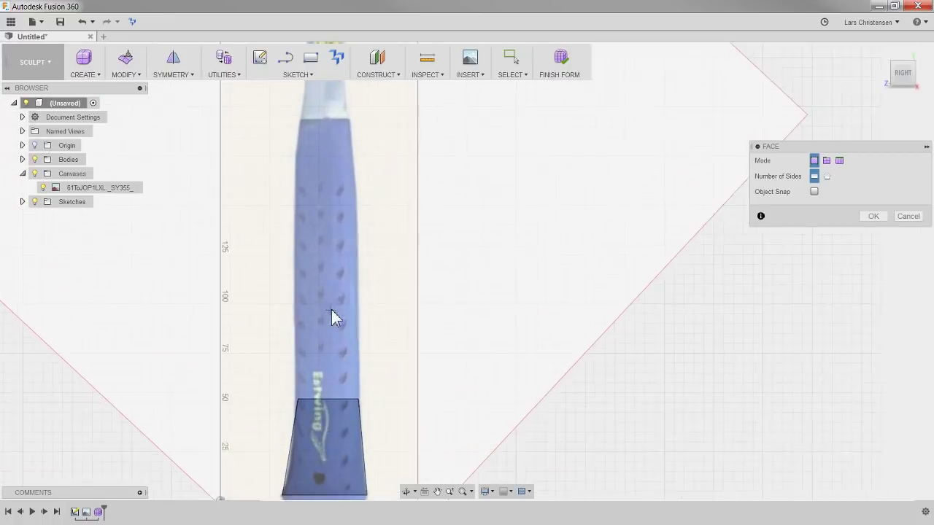
pyautogui.click(294, 410)
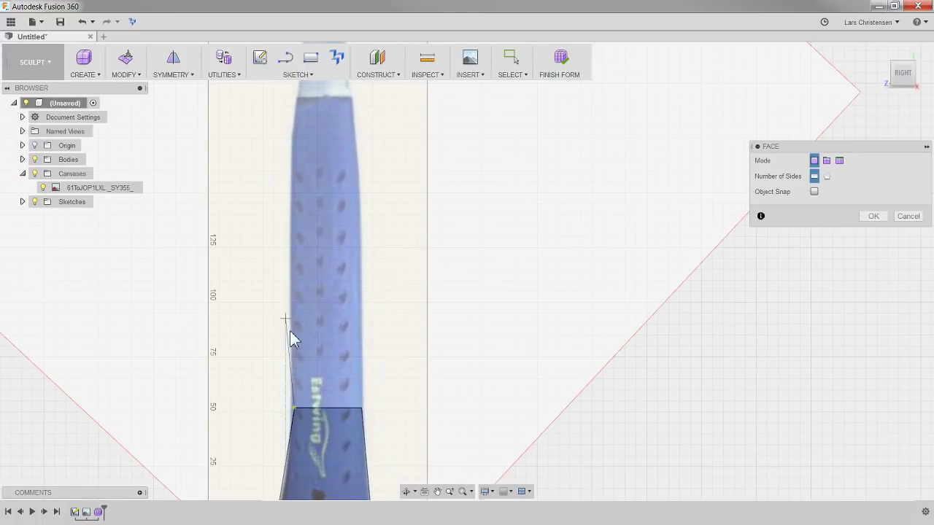
pyautogui.click(291, 136)
pyautogui.click(504, 492)
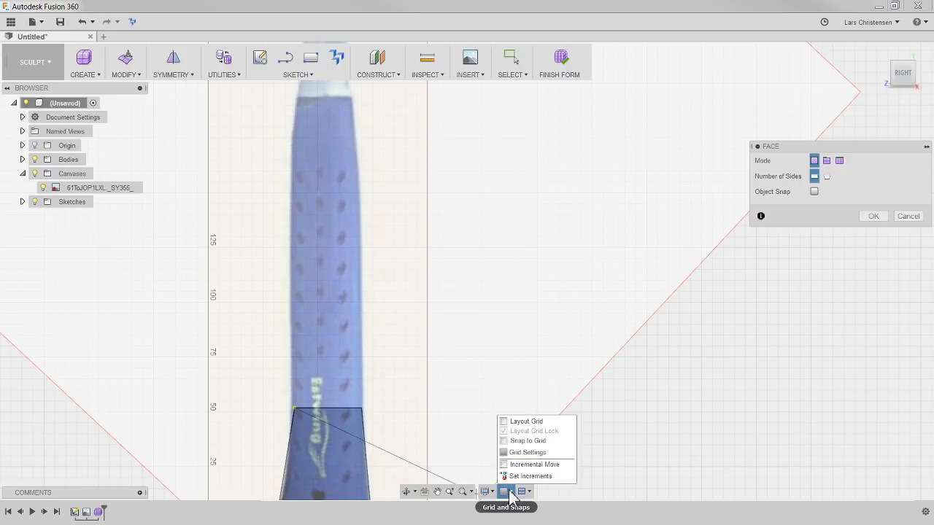
pyautogui.click(293, 140)
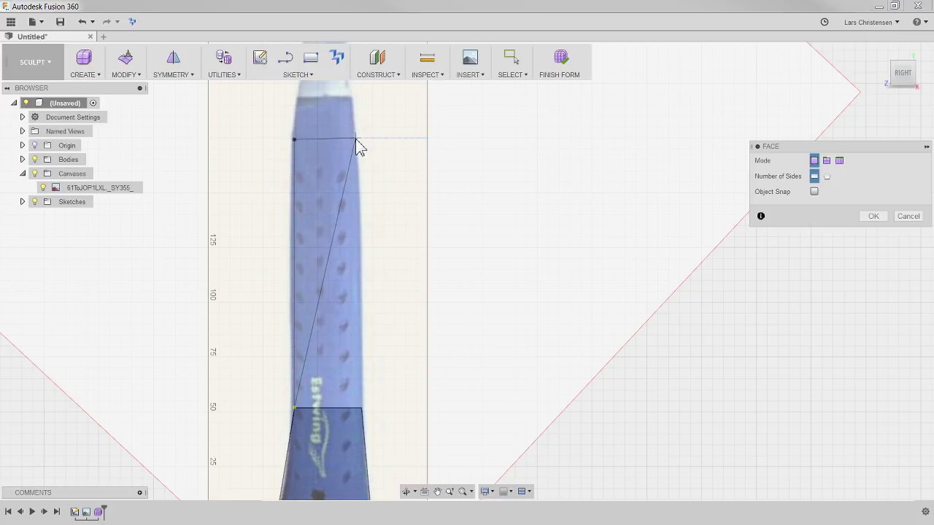
pyautogui.click(356, 139)
pyautogui.click(363, 409)
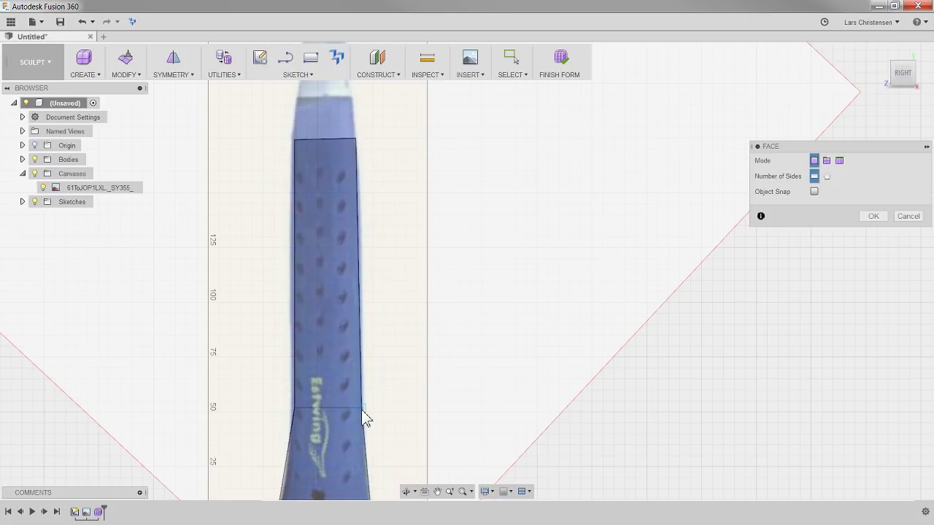
# Add a second quad that snaps to the previous quad's top corners
pyautogui.scroll(-5, 270, 282)
pyautogui.scroll(7, 321, 219)
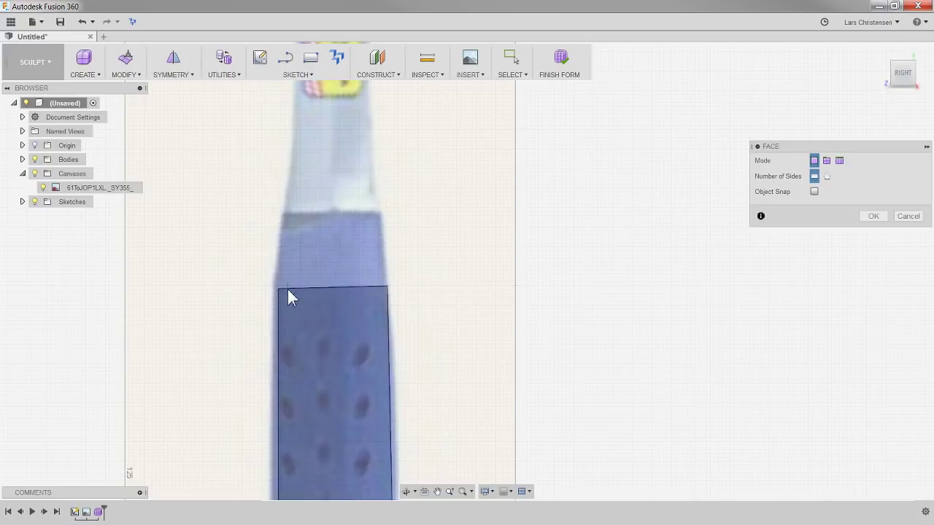
pyautogui.click(279, 288)
pyautogui.click(286, 215)
pyautogui.click(379, 215)
pyautogui.click(388, 287)
# Add a third quad further up the handle shaft above the grip
pyautogui.scroll(-2, 318, 169)
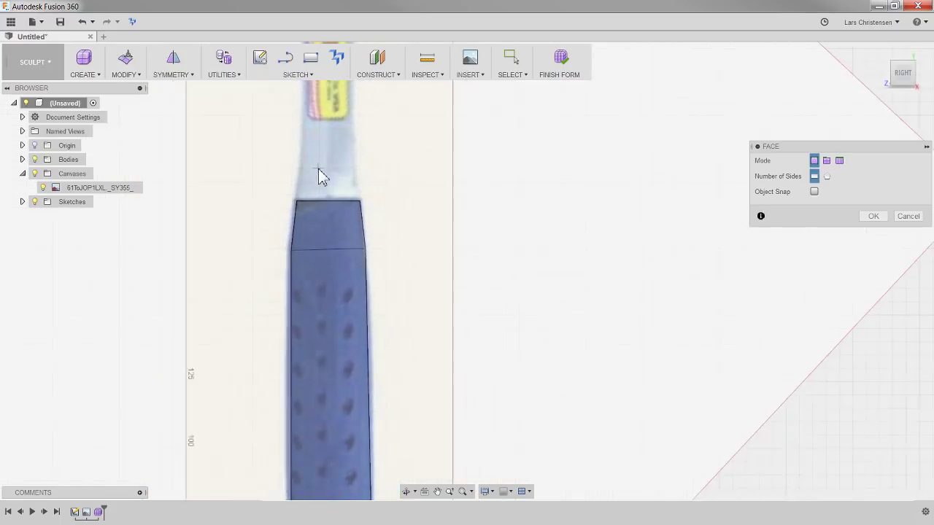
pyautogui.scroll(-3, 314, 292)
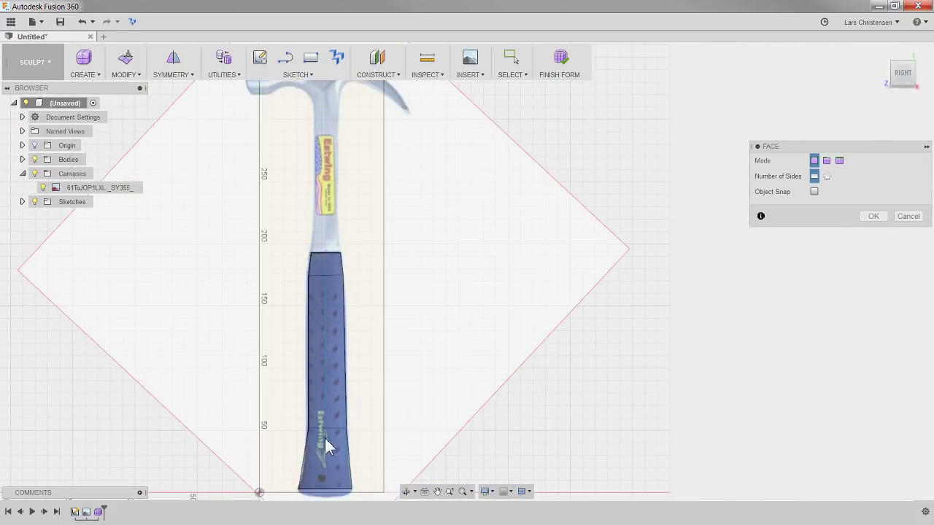
pyautogui.scroll(1, 326, 447)
pyautogui.scroll(5, 333, 156)
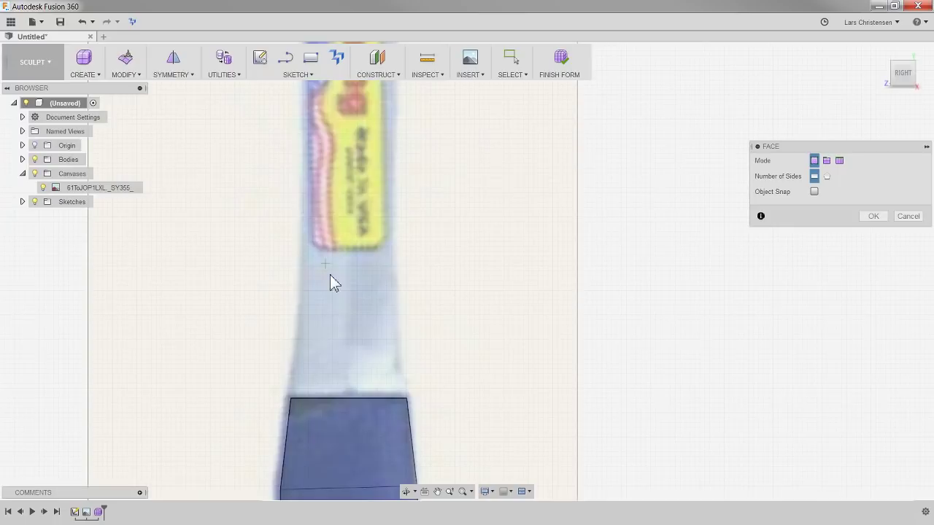
pyautogui.click(285, 400)
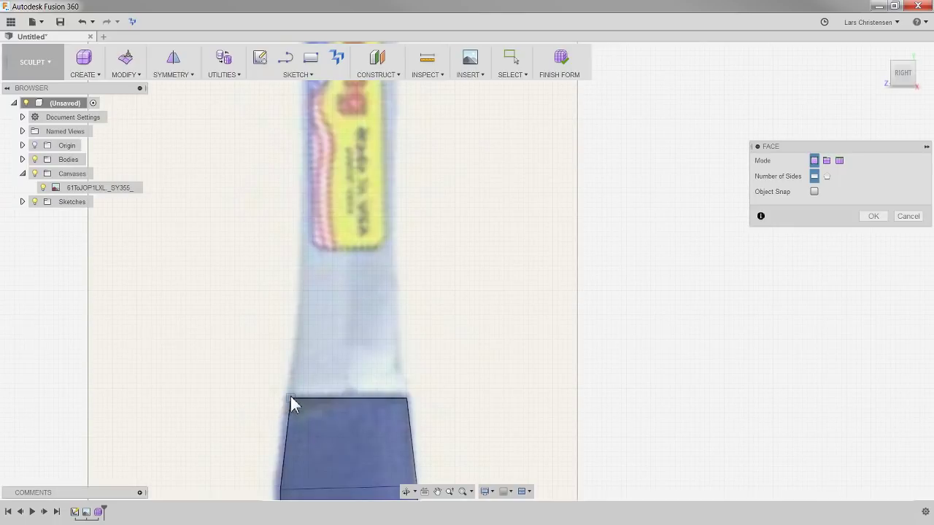
pyautogui.click(298, 292)
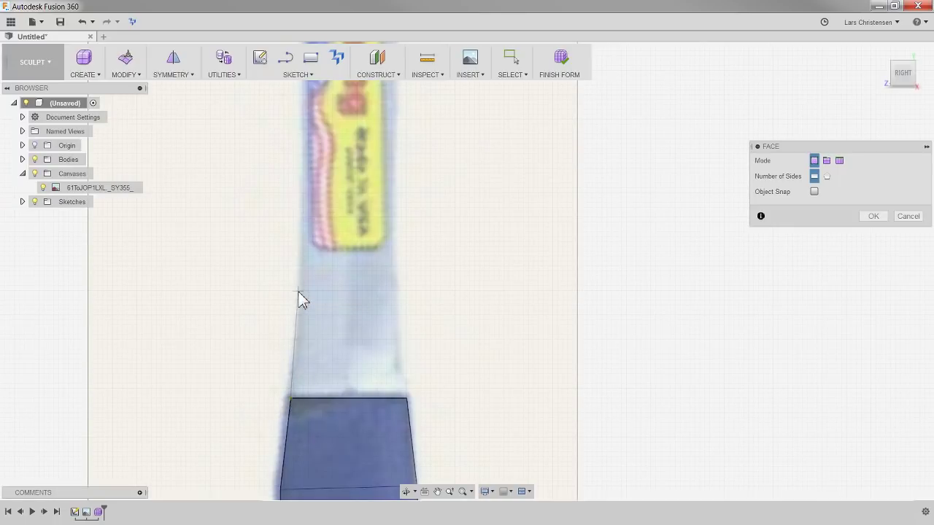
pyautogui.click(398, 292)
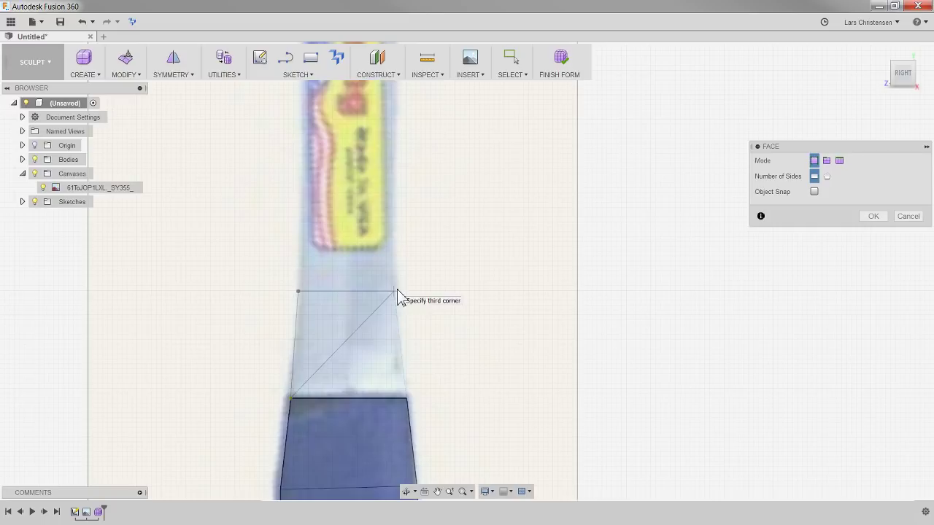
pyautogui.click(407, 399)
pyautogui.moveTo(407, 409); pyautogui.dragTo(297, 400, button='middle')
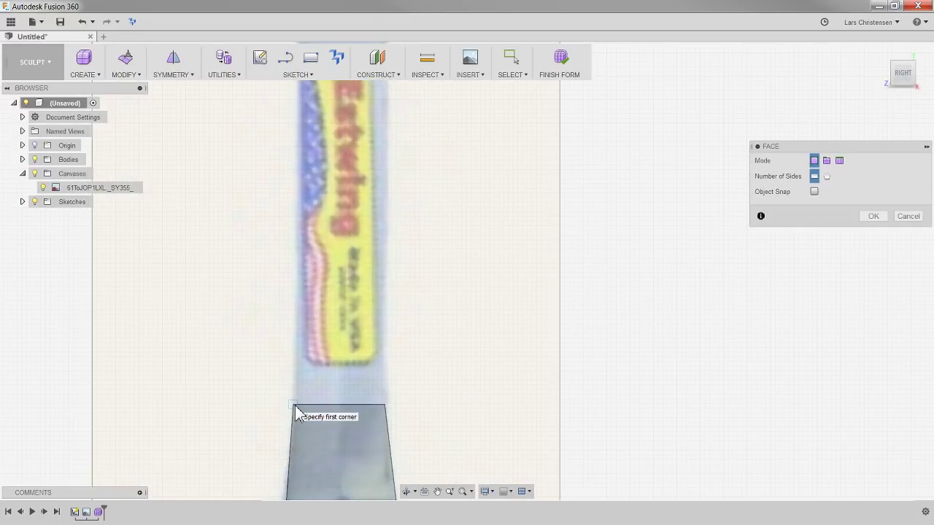
# Complete the upper handle quad reaching just below the hammer head
pyautogui.click(292, 405)
pyautogui.scroll(-3, 288, 343)
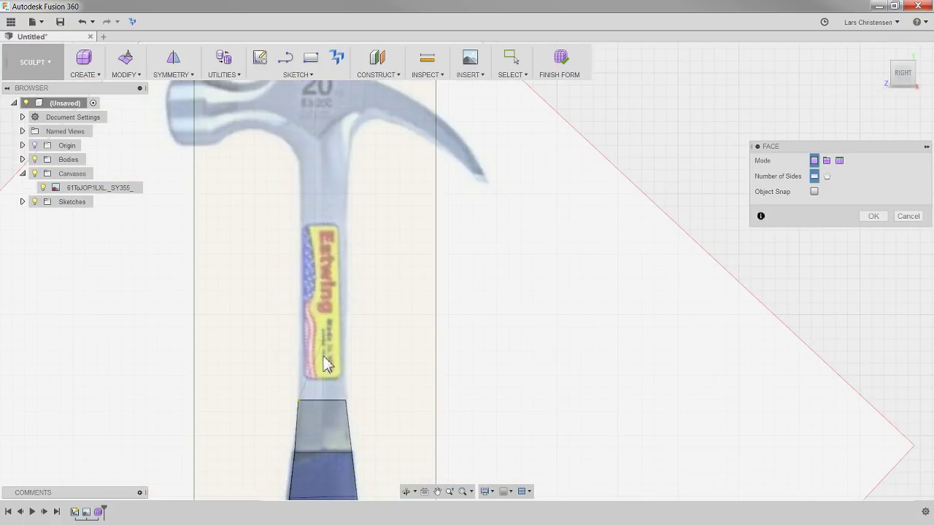
pyautogui.click(298, 164)
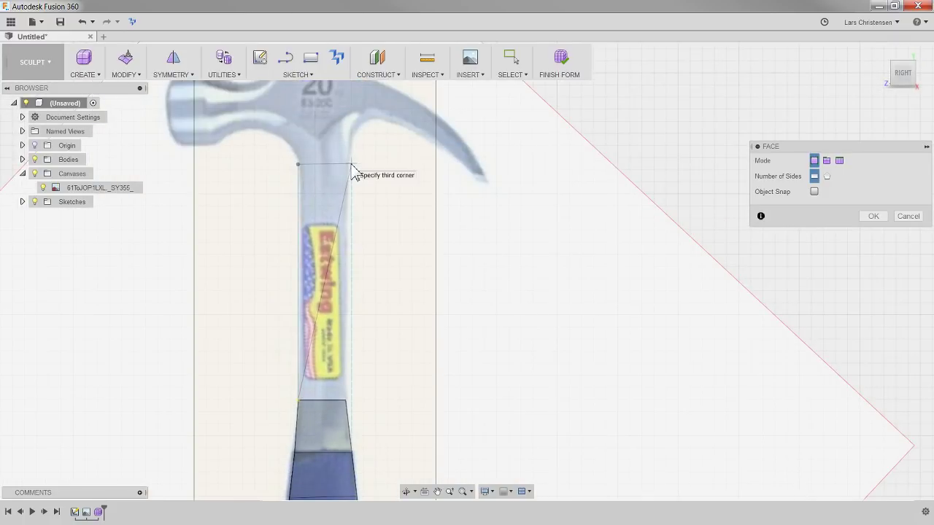
pyautogui.click(351, 164)
pyautogui.click(346, 401)
# Trace the neck face and the main hammer head face above it
pyautogui.scroll(-3, 337, 202)
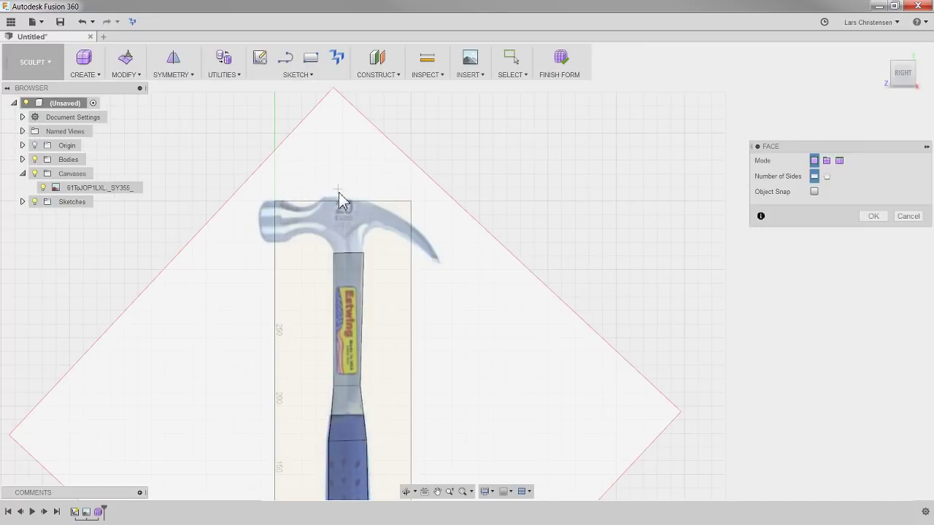
pyautogui.scroll(5, 354, 234)
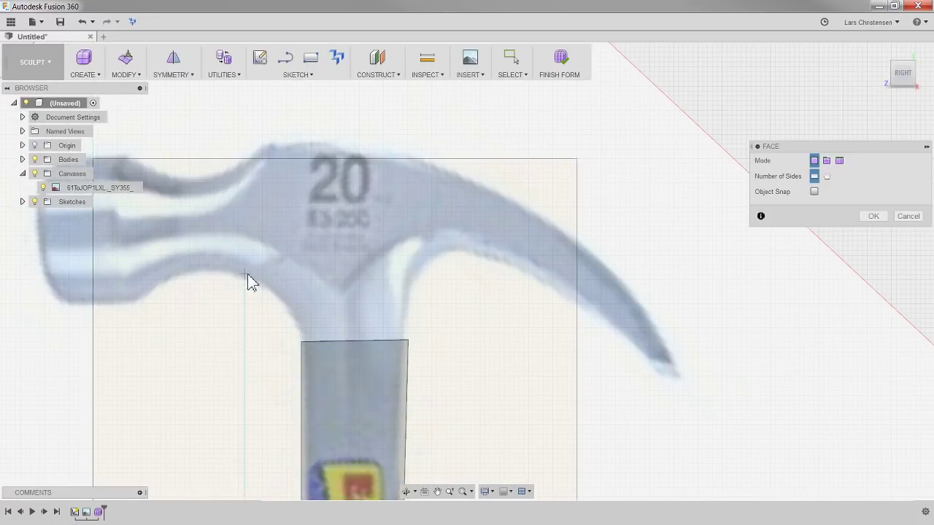
pyautogui.click(302, 341)
pyautogui.click(261, 282)
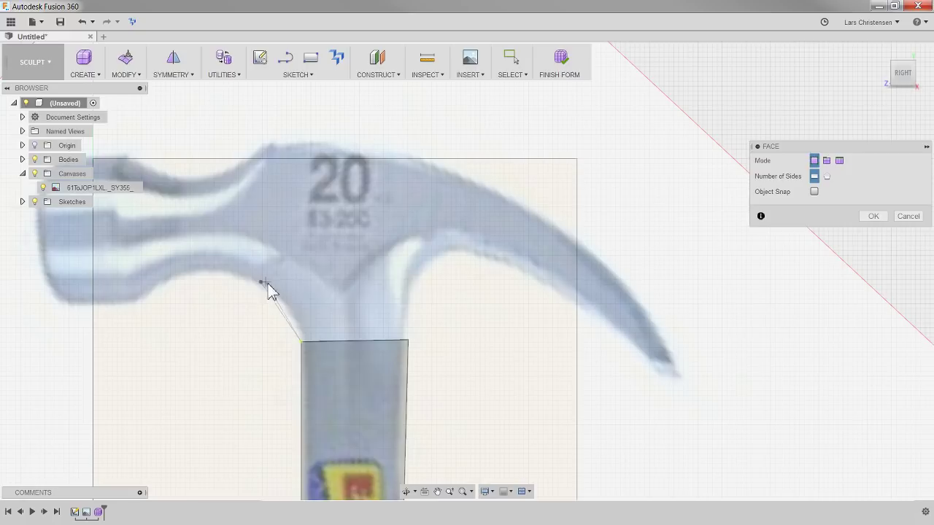
pyautogui.click(419, 278)
pyautogui.click(407, 341)
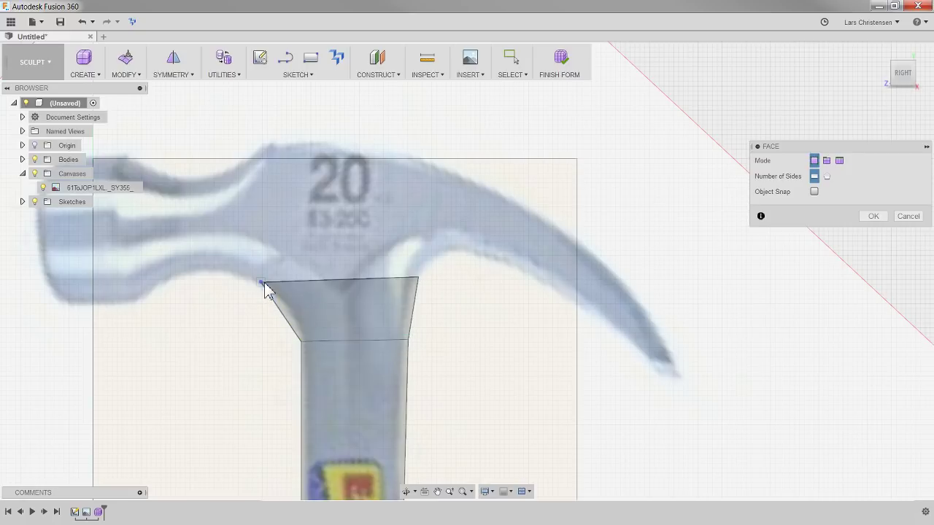
pyautogui.click(262, 282)
pyautogui.click(260, 150)
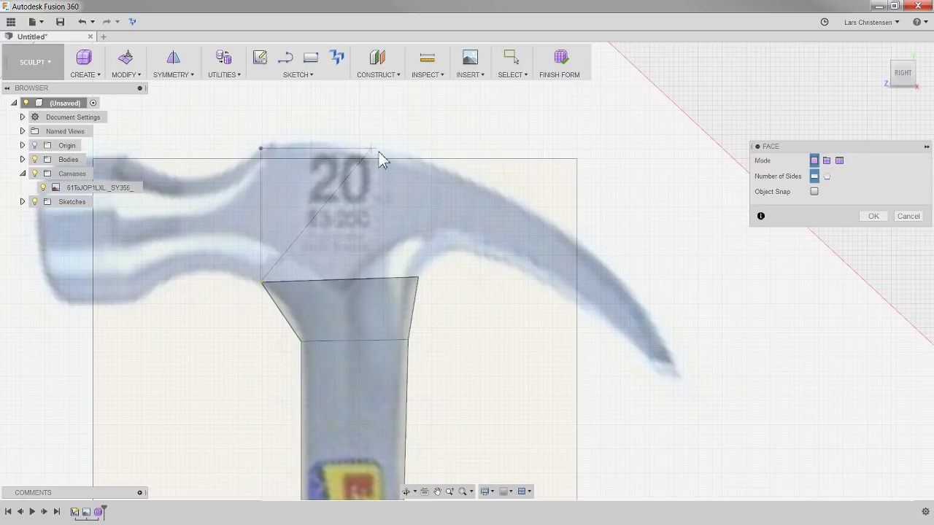
pyautogui.click(430, 164)
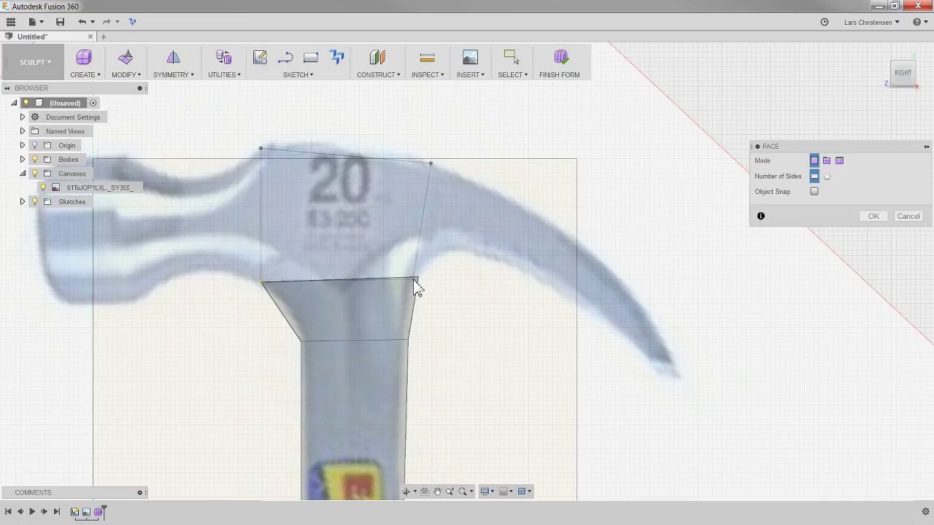
pyautogui.click(419, 279)
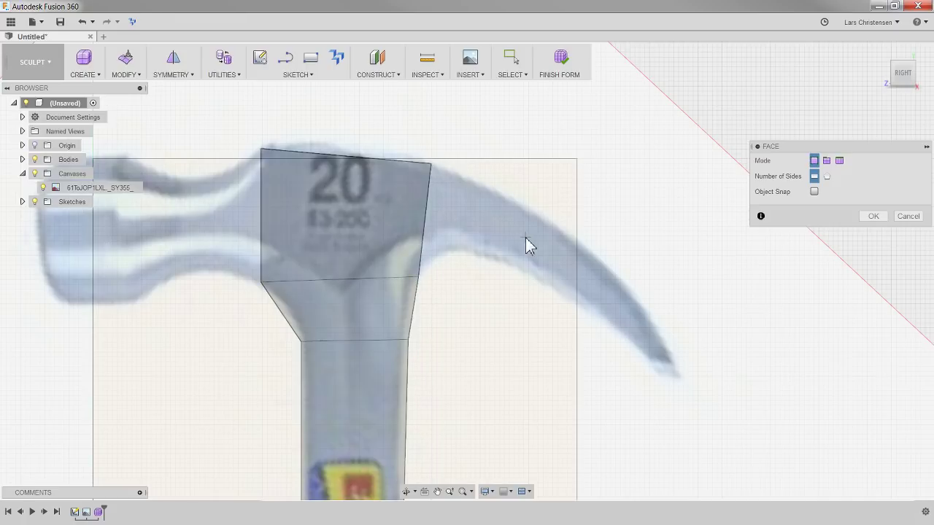
# Add two faces from the head's top-right corner along the claw
pyautogui.click(431, 165)
pyautogui.click(497, 197)
pyautogui.click(476, 254)
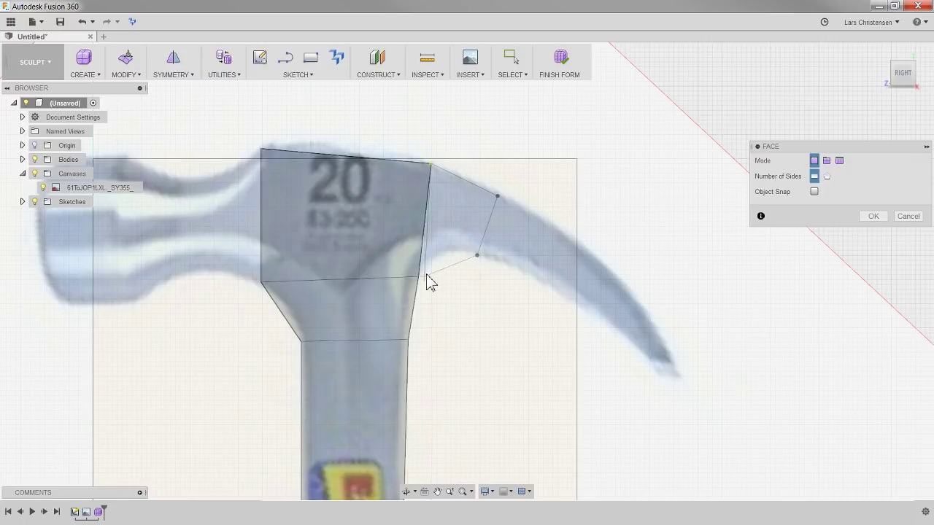
pyautogui.click(419, 279)
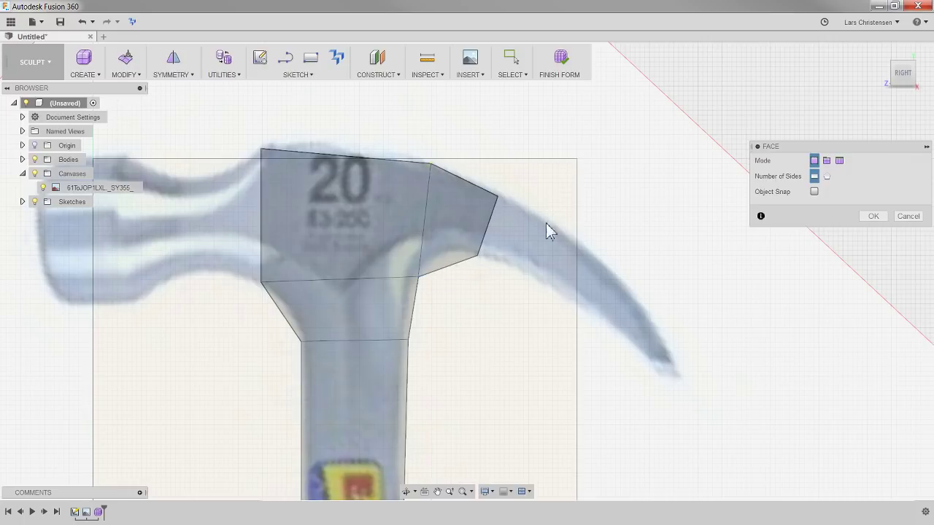
pyautogui.click(497, 197)
pyautogui.click(597, 256)
pyautogui.click(588, 314)
pyautogui.click(477, 257)
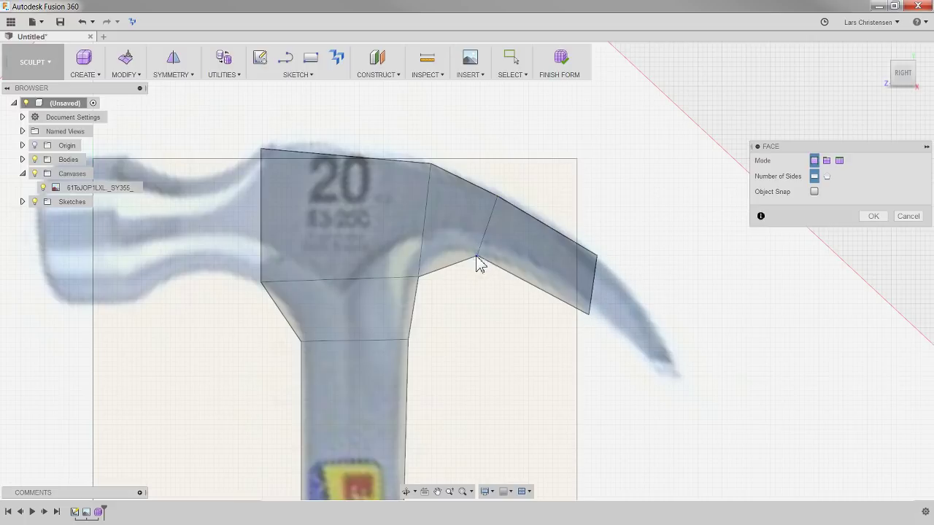
# Add two more faces extending the claw out to its very tip
pyautogui.click(597, 256)
pyautogui.click(671, 350)
pyautogui.click(650, 360)
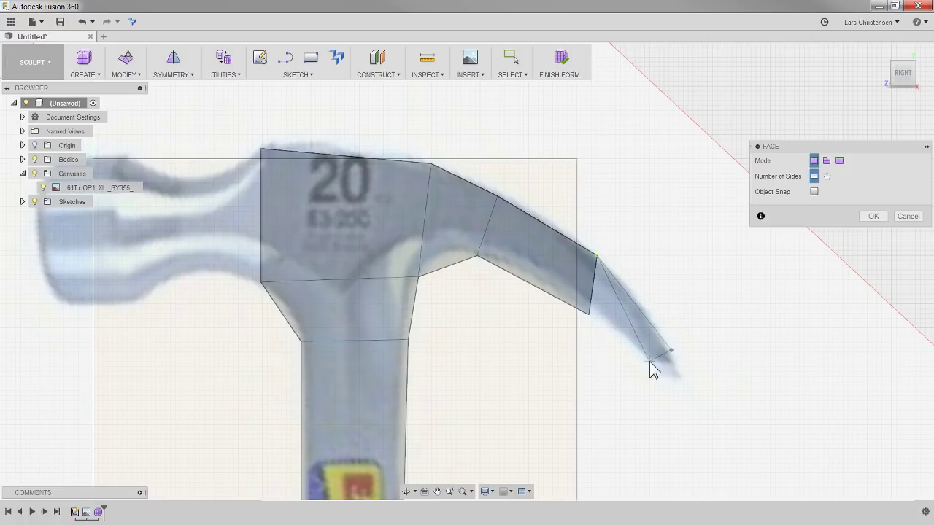
pyautogui.click(590, 314)
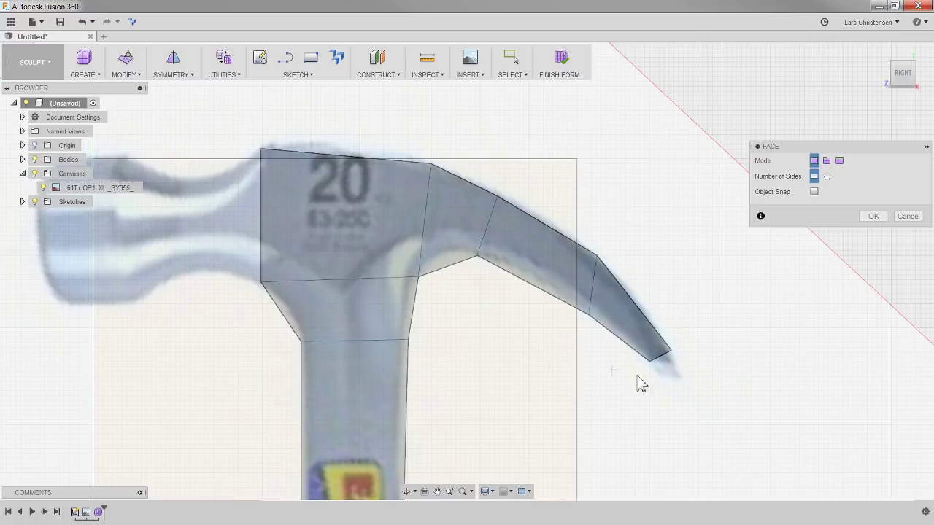
pyautogui.click(671, 351)
pyautogui.click(677, 373)
pyautogui.click(661, 377)
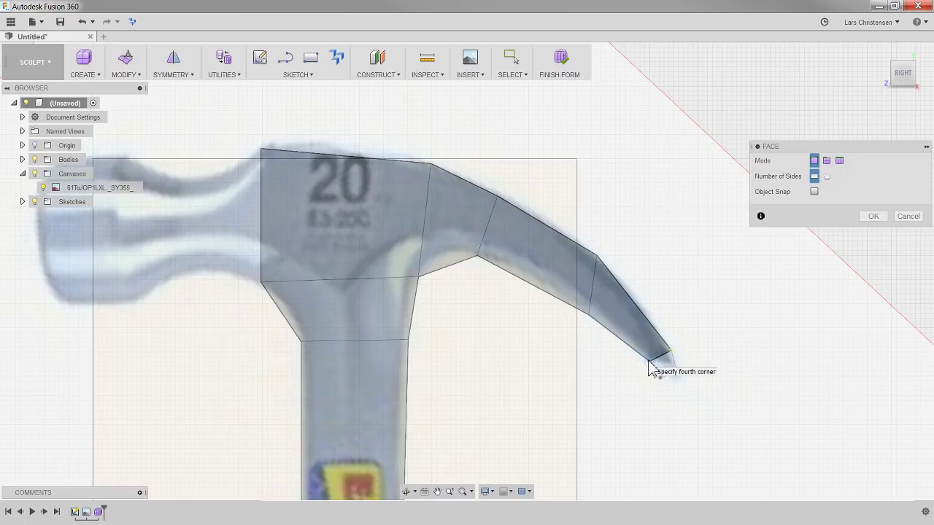
pyautogui.click(650, 360)
# Add another face on the hammer head toward the striking end
pyautogui.scroll(-2, 436, 212)
pyautogui.scroll(2, 248, 167)
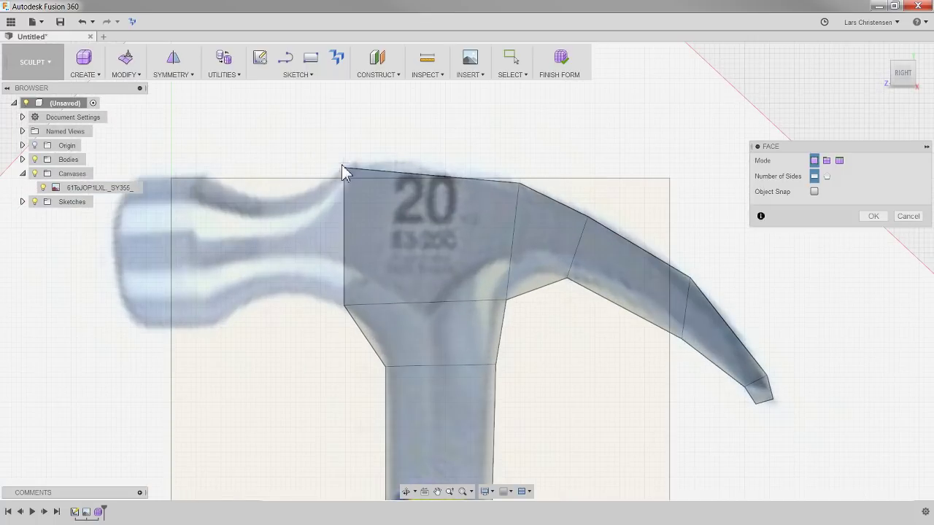
pyautogui.click(264, 197)
pyautogui.click(262, 300)
pyautogui.click(342, 305)
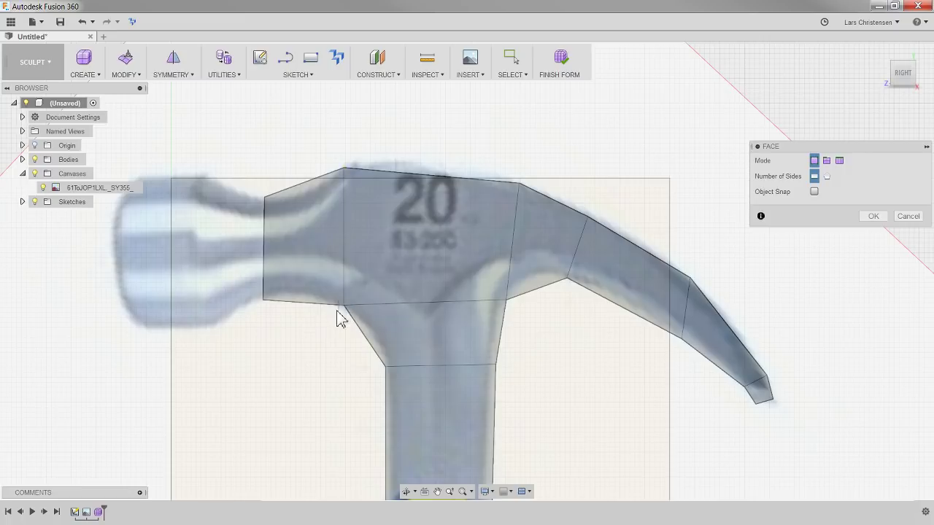
pyautogui.scroll(-2, 299, 219)
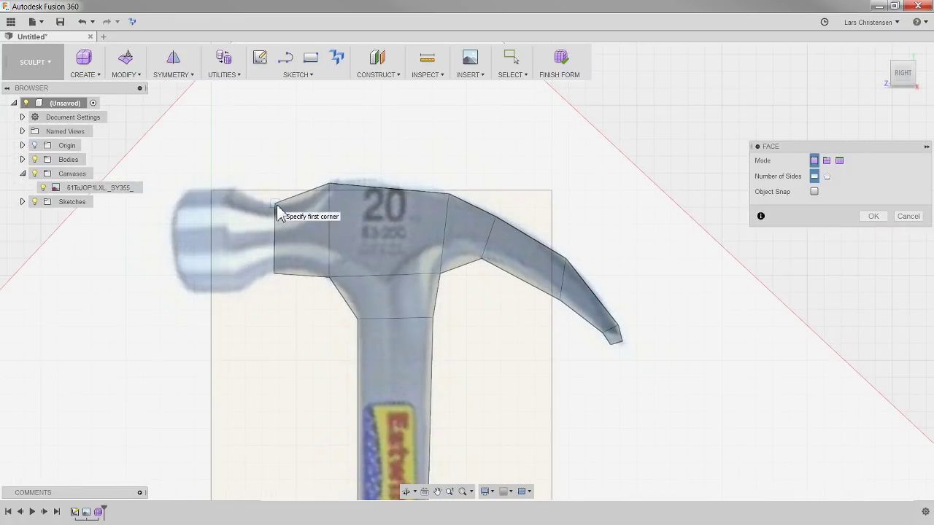
pyautogui.scroll(3, 206, 183)
# Trace the final faces covering the striking end of the hammer head
pyautogui.click(245, 190)
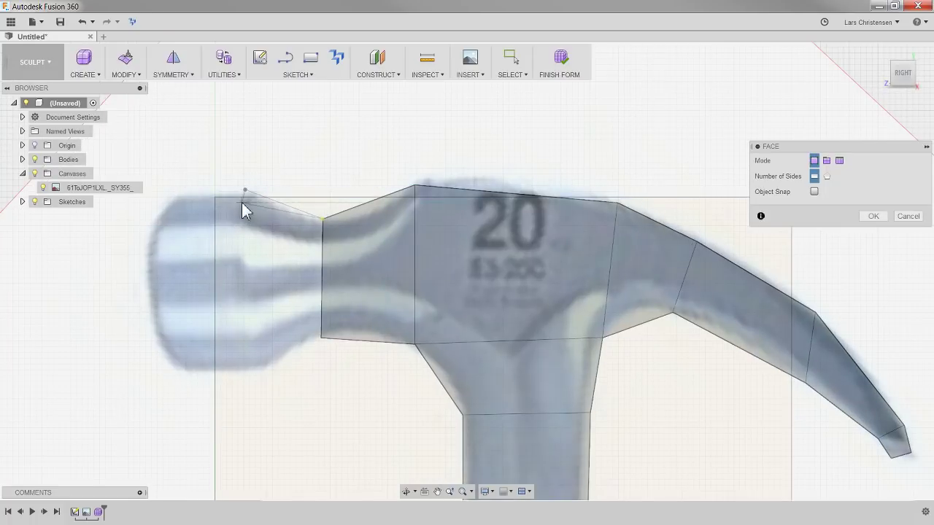
pyautogui.click(256, 366)
pyautogui.click(321, 340)
pyautogui.click(245, 192)
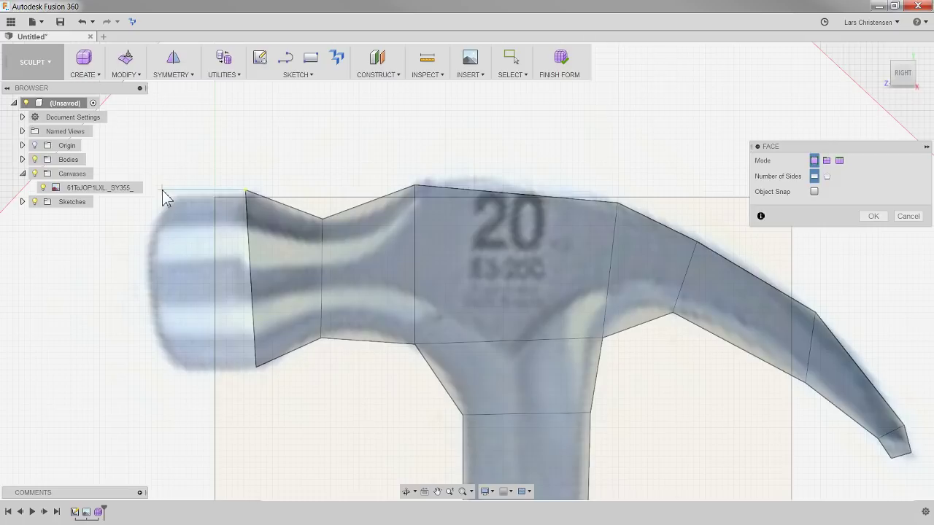
pyautogui.click(162, 190)
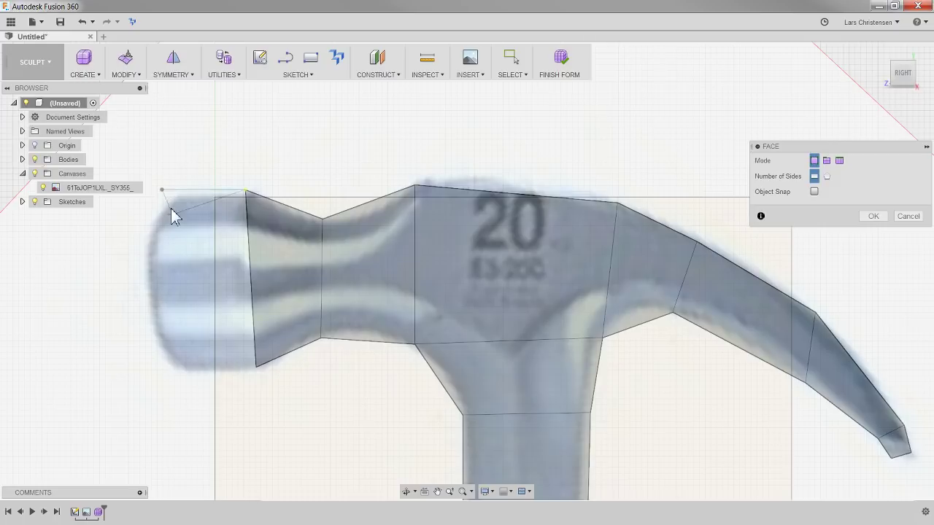
pyautogui.click(255, 368)
pyautogui.scroll(-5, 367, 191)
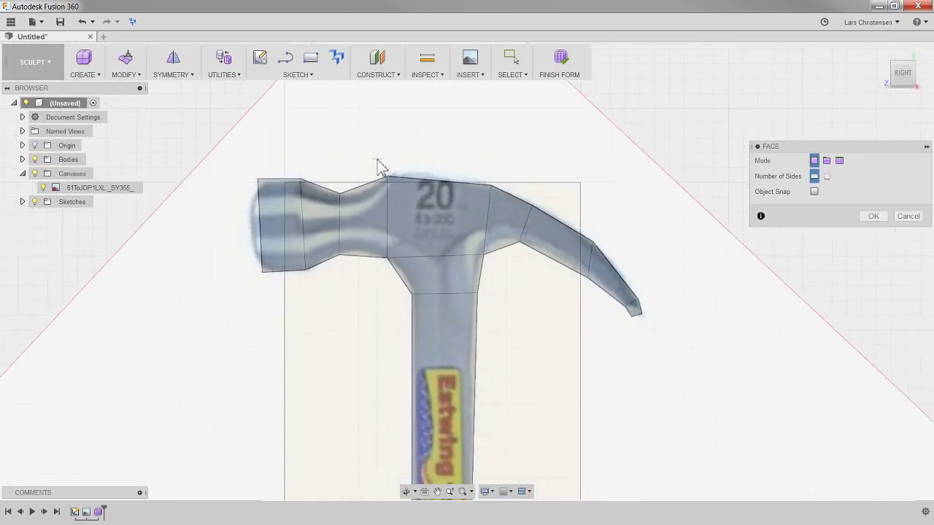
# Finish the Face command to create the flat T-Spline hammer body
pyautogui.click(875, 217)
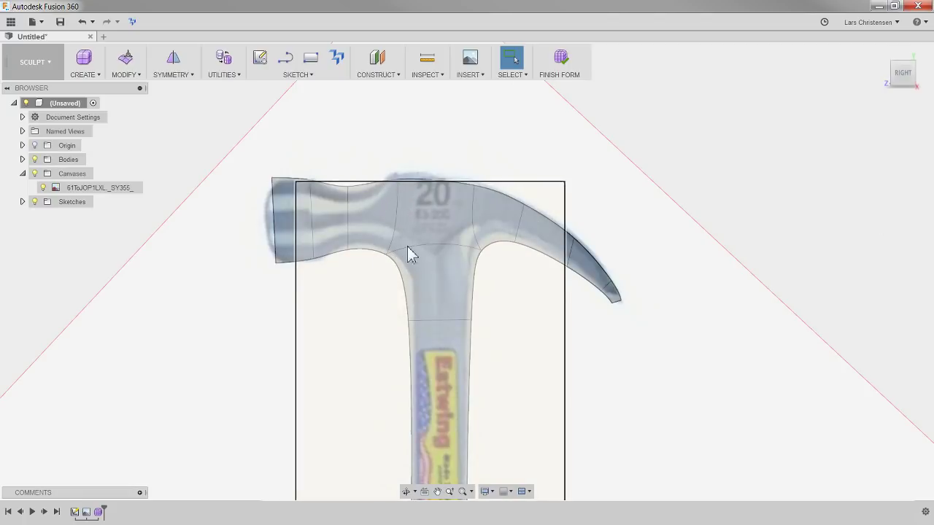
pyautogui.scroll(-5, 350, 110)
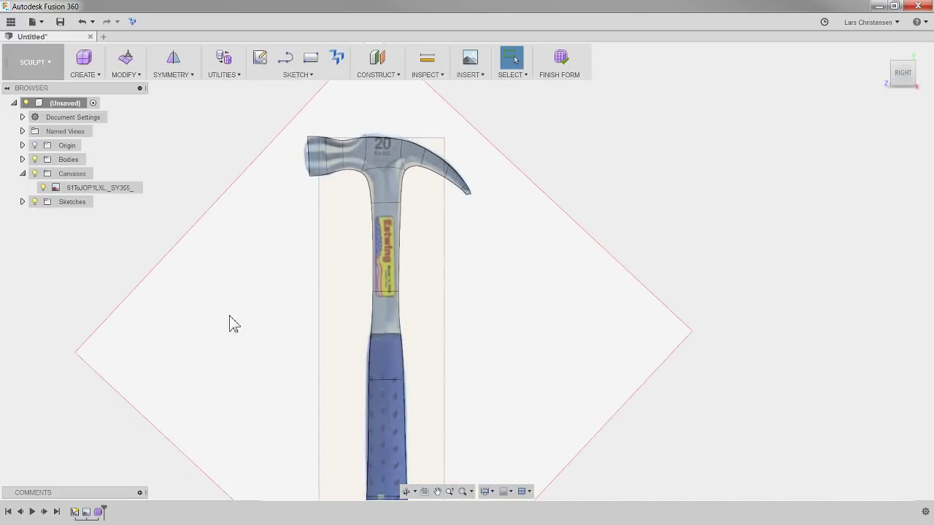
pyautogui.click(83, 75)
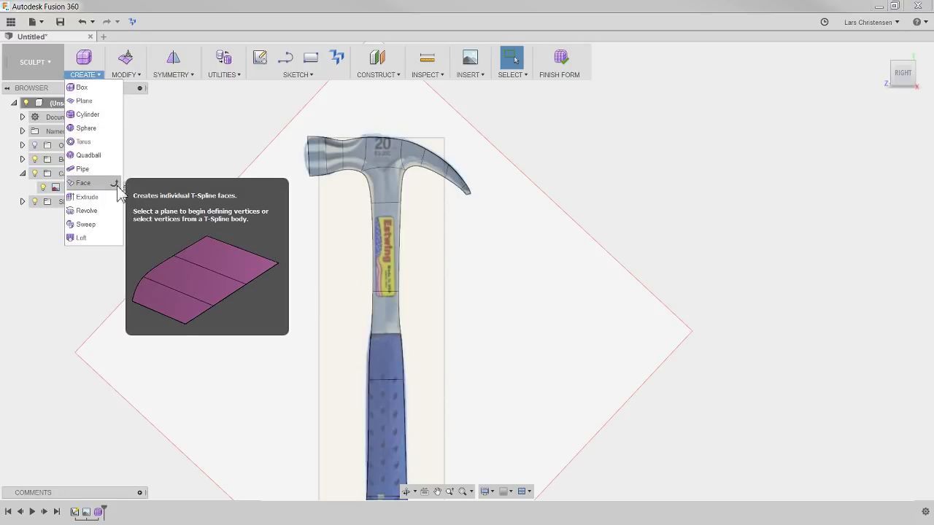
pyautogui.click(182, 138)
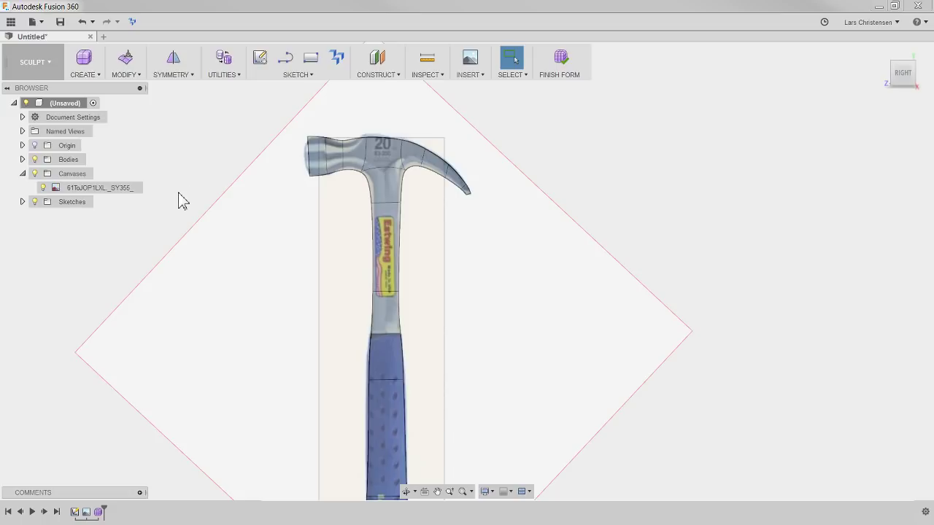
# Hide the hammer reference image and orbit to check the flat body edge-on
pyautogui.click(42, 186)
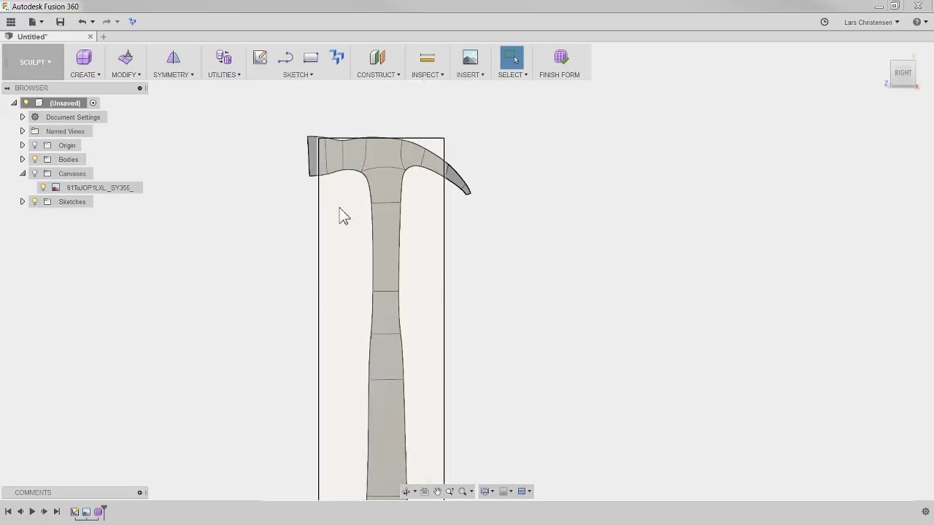
pyautogui.keyDown('shift'); pyautogui.moveTo(532, 218); pyautogui.dragTo(493, 431, button='middle'); pyautogui.keyUp('shift')
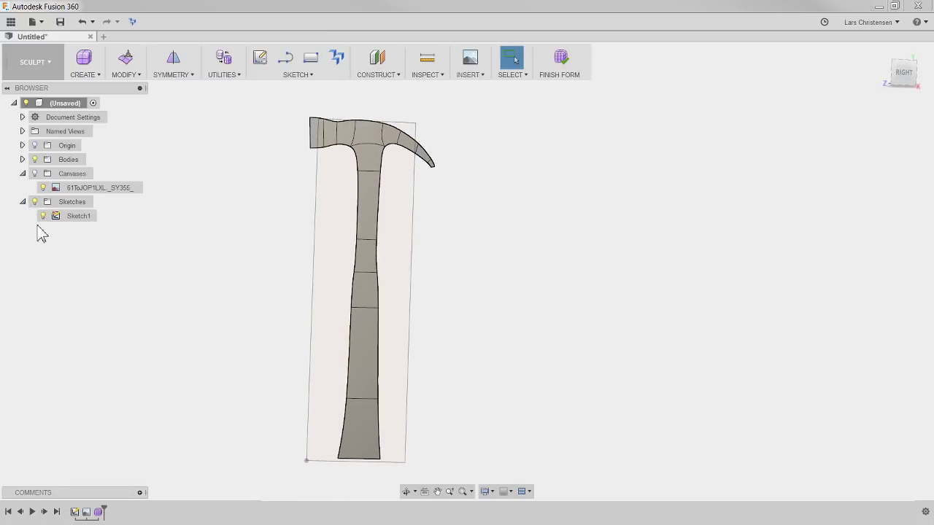
pyautogui.keyDown('shift'); pyautogui.moveTo(343, 295); pyautogui.dragTo(307, 228, button='middle'); pyautogui.keyUp('shift')
pyautogui.click(34, 173)
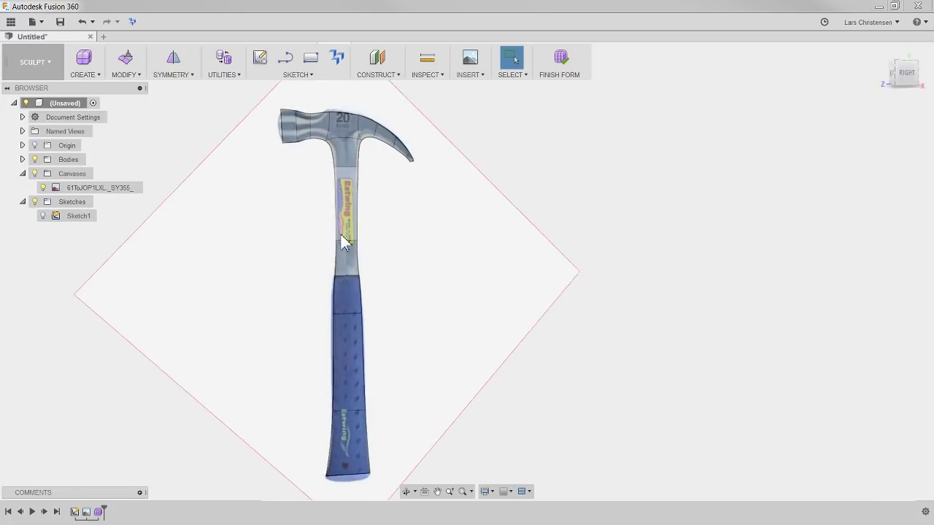
pyautogui.click(43, 187)
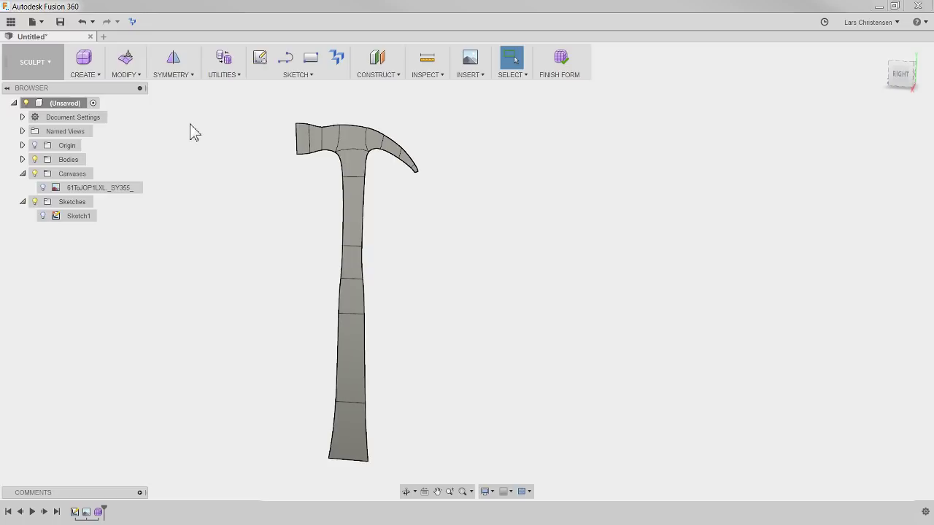
pyautogui.click(140, 77)
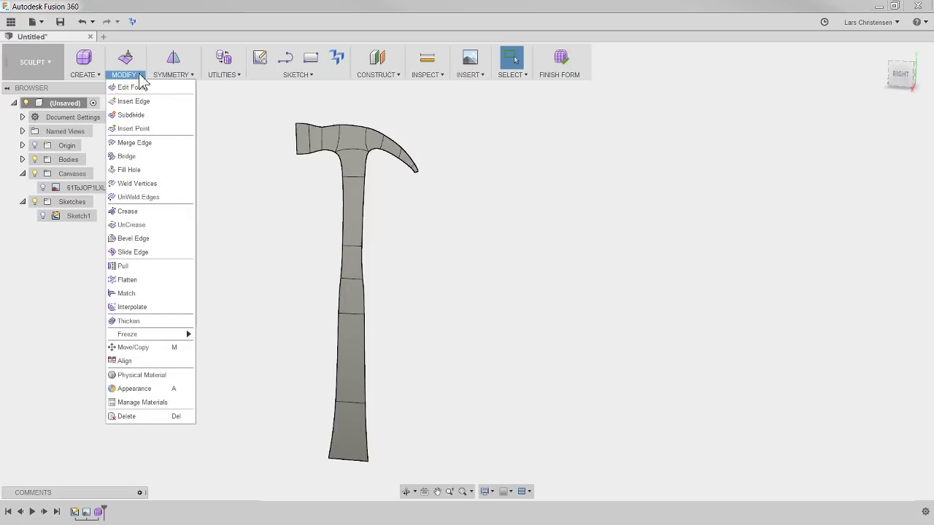
pyautogui.click(135, 323)
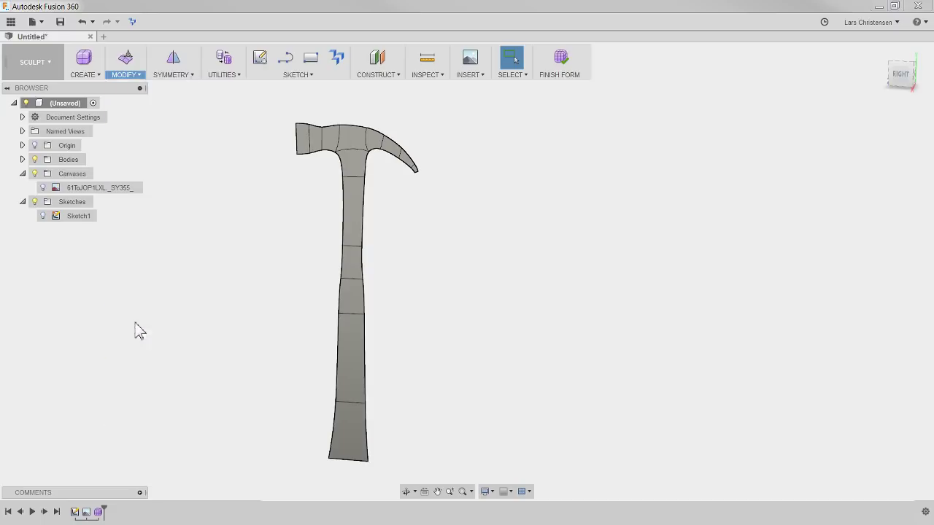
pyautogui.click(319, 149)
pyautogui.keyDown('shift'); pyautogui.moveTo(369, 234); pyautogui.dragTo(334, 142, button='middle'); pyautogui.keyUp('shift')
pyautogui.moveTo(328, 141); pyautogui.dragTo(310, 141)
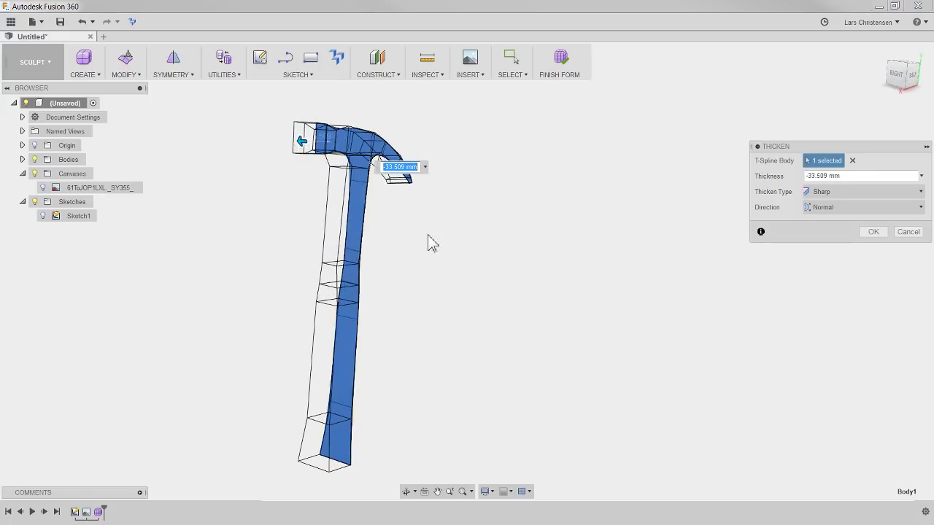
pyautogui.keyDown('shift'); pyautogui.moveTo(430, 241); pyautogui.dragTo(220, 157, button='middle'); pyautogui.keyUp('shift')
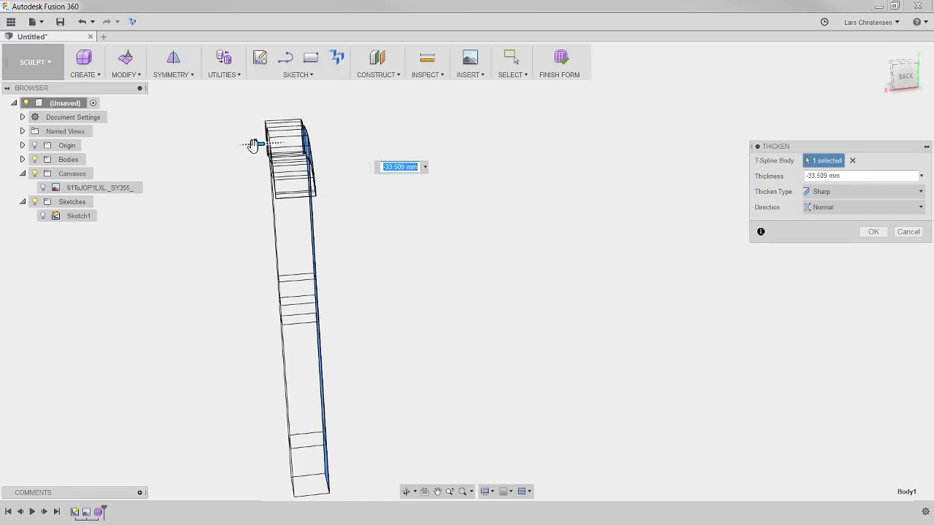
pyautogui.moveTo(252, 141); pyautogui.dragTo(274, 143)
pyautogui.keyDown('shift'); pyautogui.moveTo(274, 143); pyautogui.dragTo(471, 182, button='middle'); pyautogui.keyUp('shift')
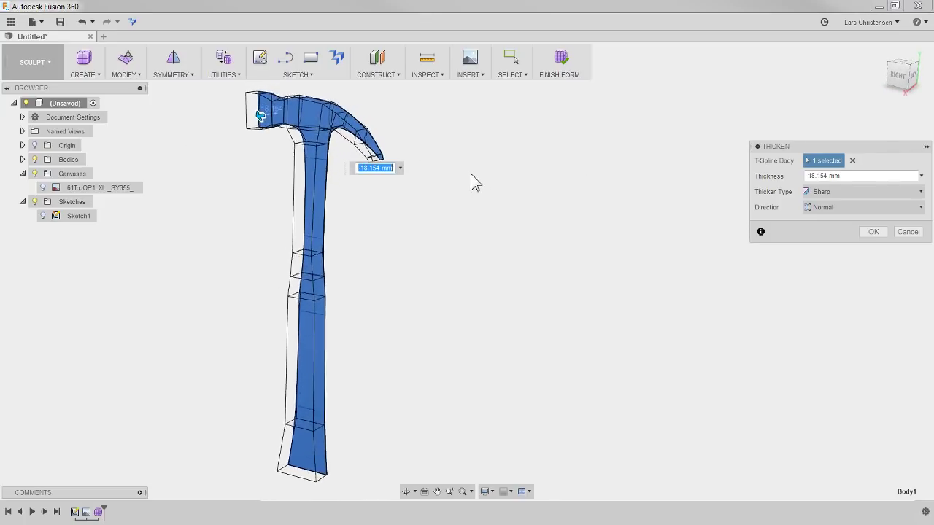
pyautogui.click(873, 233)
pyautogui.keyDown('shift'); pyautogui.moveTo(644, 302); pyautogui.dragTo(357, 468, button='middle'); pyautogui.keyUp('shift')
pyautogui.keyDown('shift'); pyautogui.moveTo(274, 173); pyautogui.dragTo(350, 219, button='middle'); pyautogui.keyUp('shift')
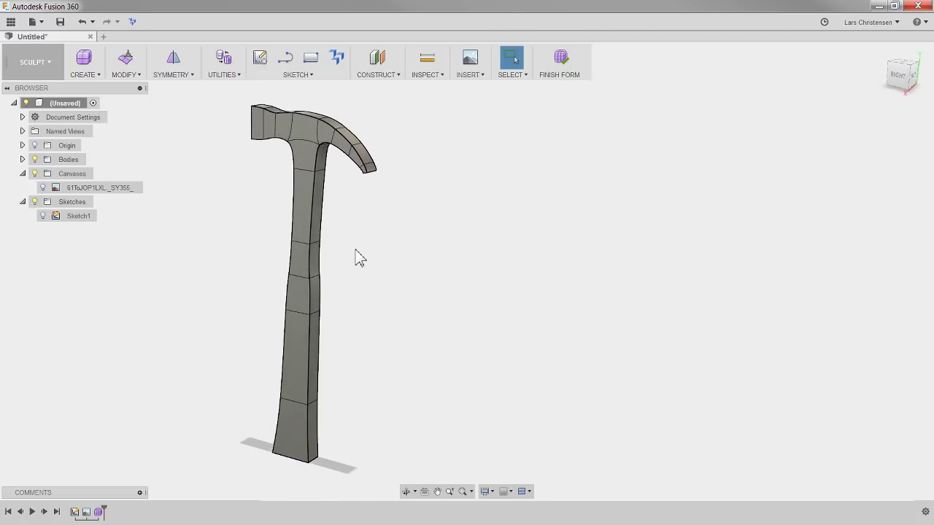
pyautogui.keyDown('shift'); pyautogui.moveTo(355, 256); pyautogui.dragTo(267, 400, button='middle'); pyautogui.keyUp('shift')
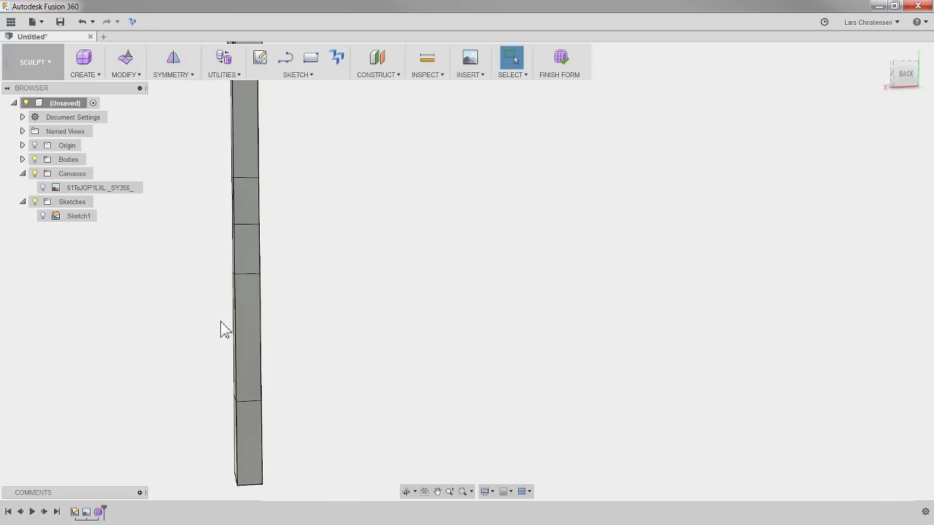
pyautogui.keyDown('shift'); pyautogui.moveTo(223, 328); pyautogui.dragTo(362, 333, button='middle'); pyautogui.keyUp('shift')
pyautogui.scroll(-2, 360, 325)
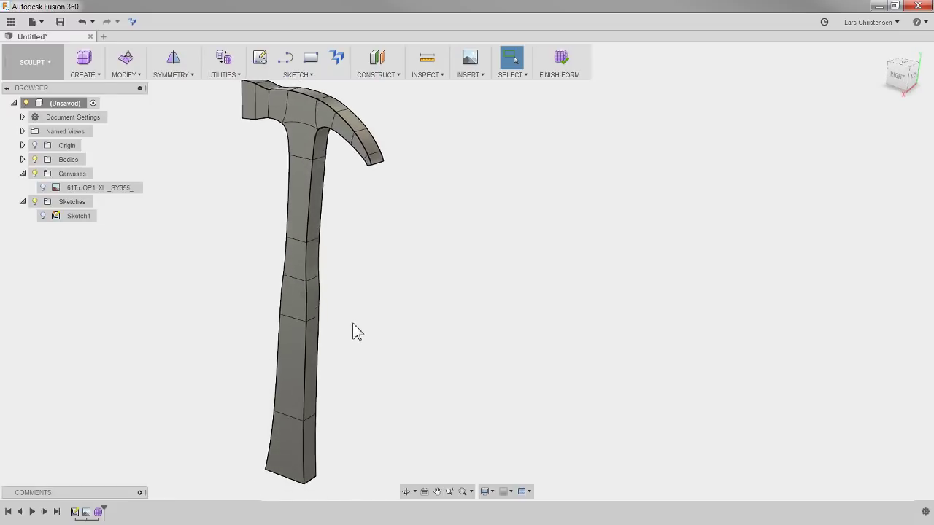
pyautogui.hotkey('ctrl', 'z')
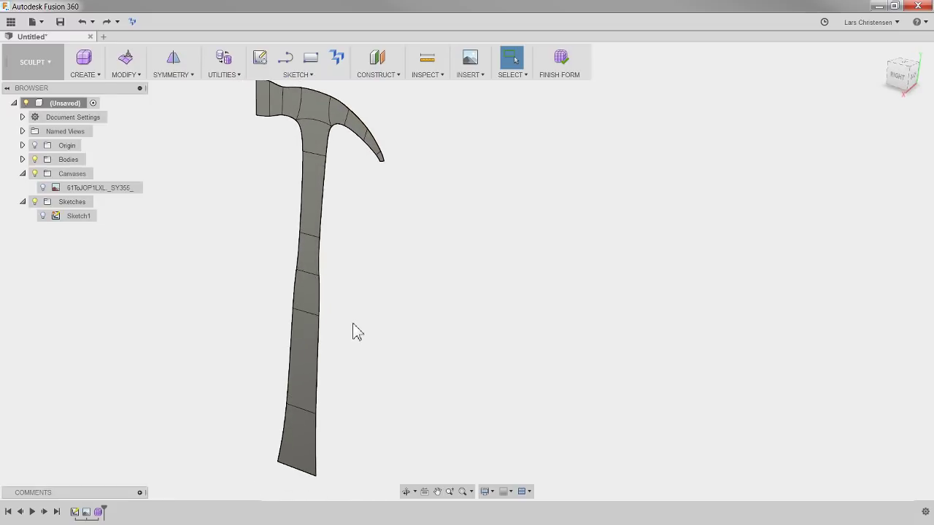
pyautogui.scroll(-1, 369, 316)
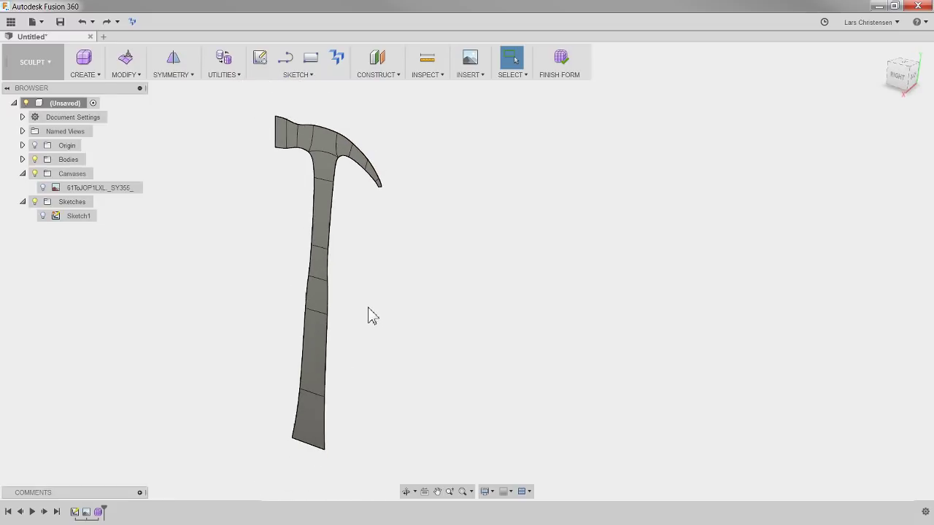
# Apply a Soft-type Thicken of about 29.5 mm to the hammer body and inspect it
pyautogui.click(123, 76)
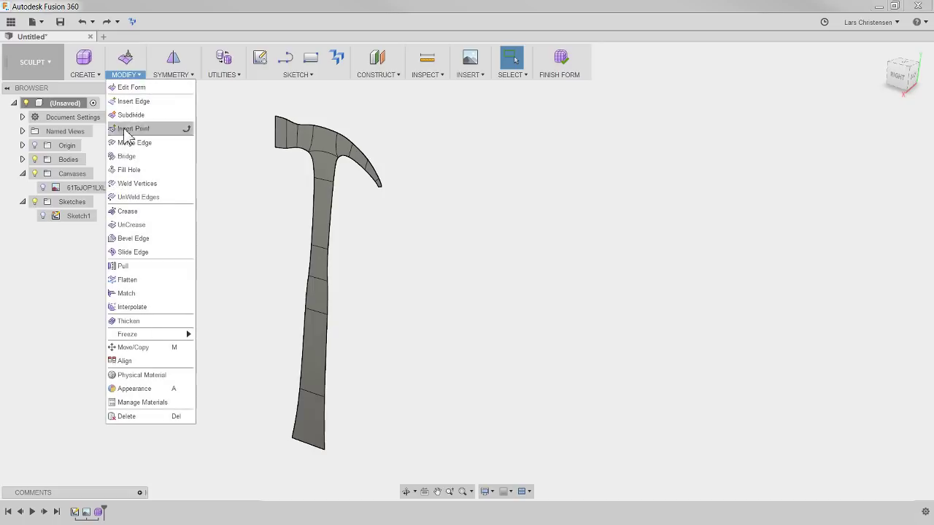
pyautogui.click(128, 319)
pyautogui.click(294, 155)
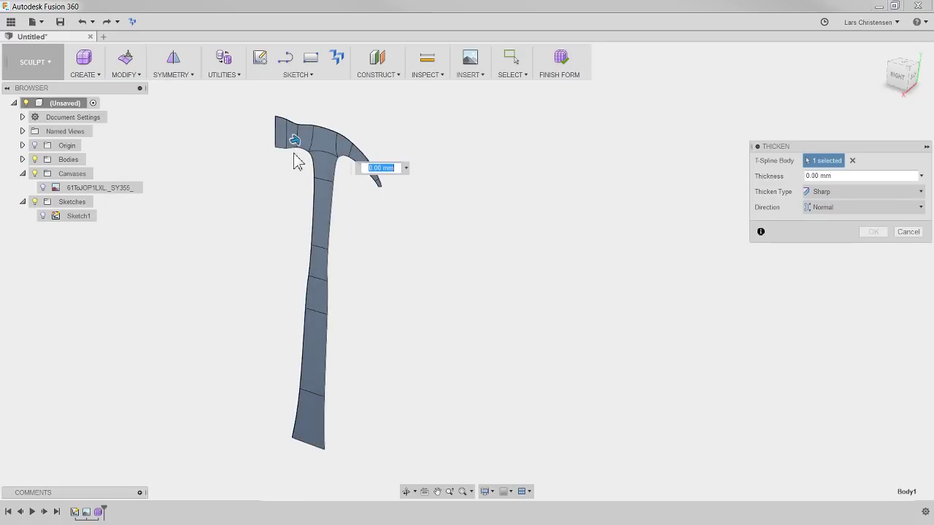
pyautogui.click(844, 194)
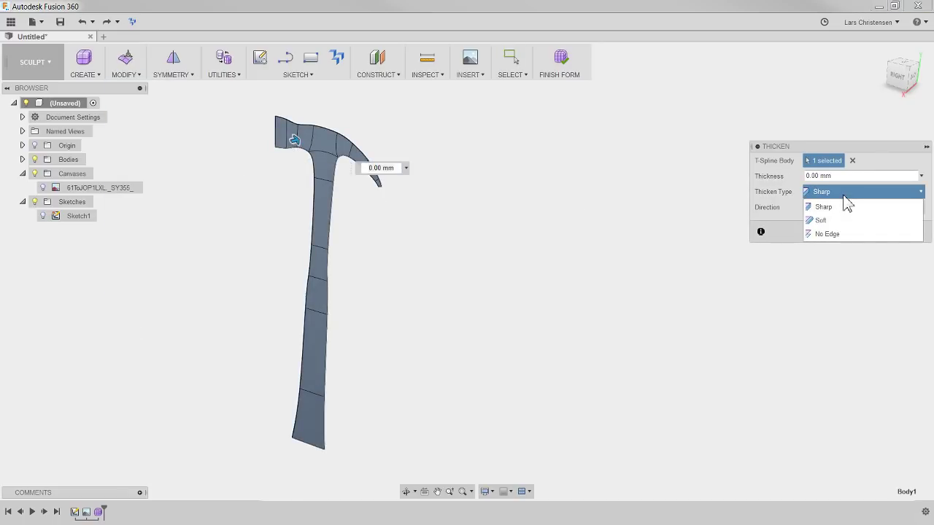
pyautogui.click(845, 220)
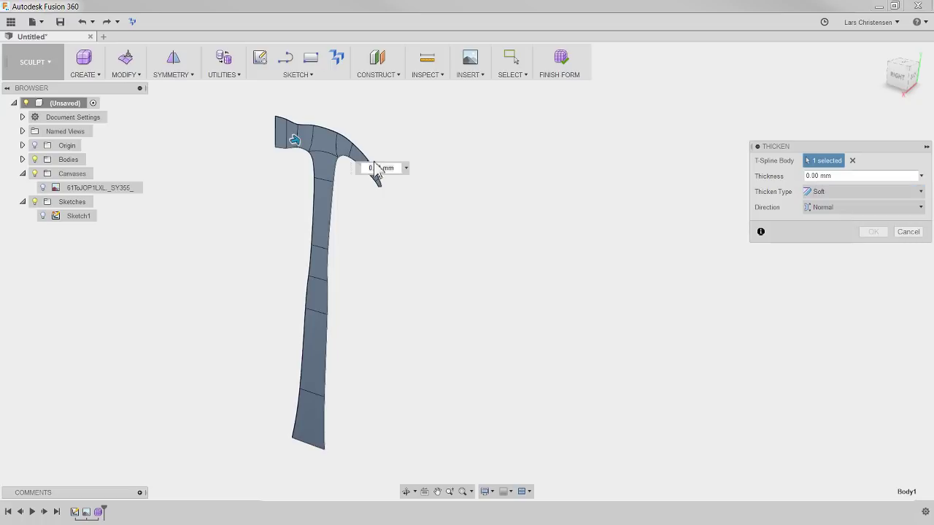
pyautogui.moveTo(294, 141); pyautogui.dragTo(264, 148)
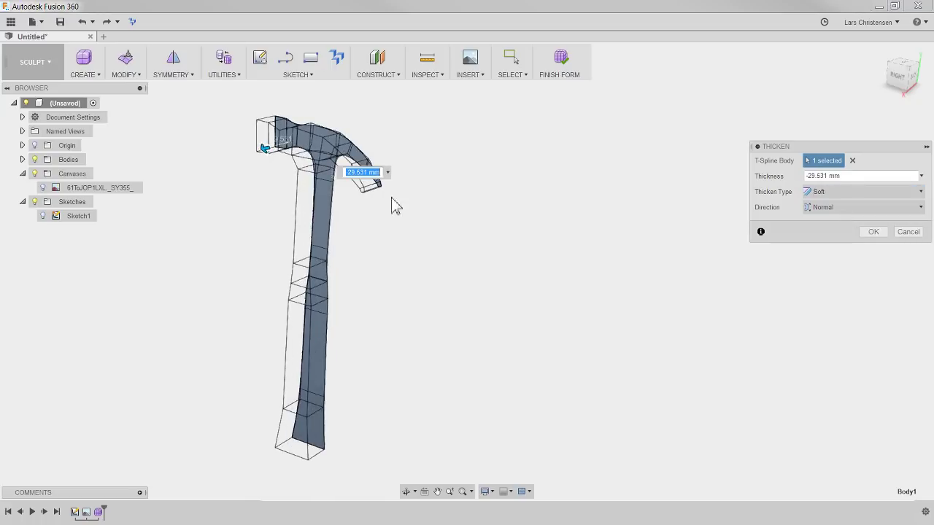
pyautogui.click(873, 231)
pyautogui.keyDown('shift'); pyautogui.moveTo(751, 238); pyautogui.dragTo(461, 208, button='middle'); pyautogui.keyUp('shift')
pyautogui.scroll(3, 391, 213)
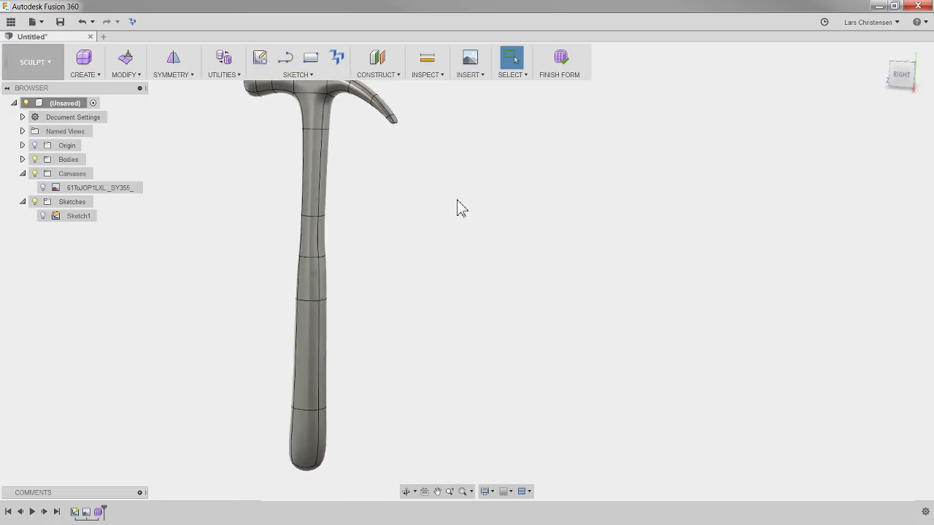
pyautogui.keyDown('shift'); pyautogui.moveTo(202, 181); pyautogui.dragTo(197, 222, button='middle'); pyautogui.keyUp('shift')
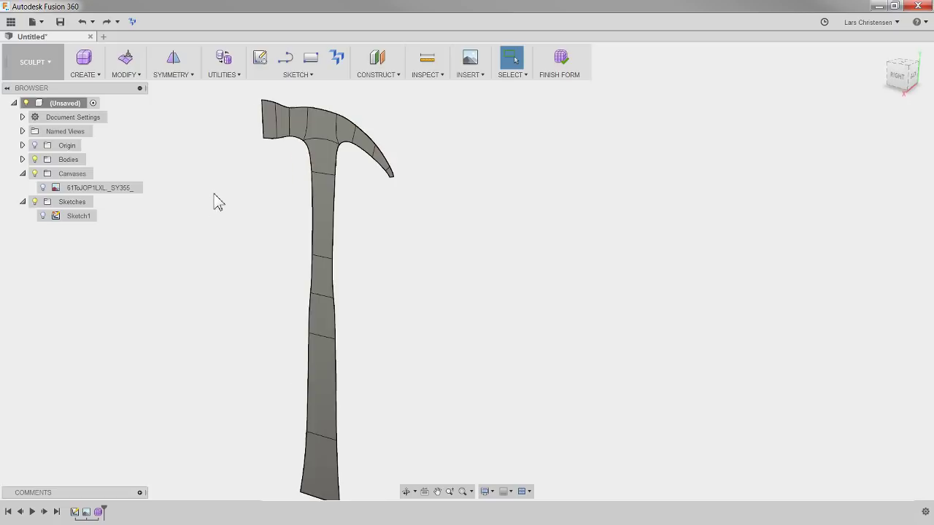
# Extrude all 14 hammer faces -20.412 mm with Maintain Crease Edges turned off
pyautogui.click(88, 75)
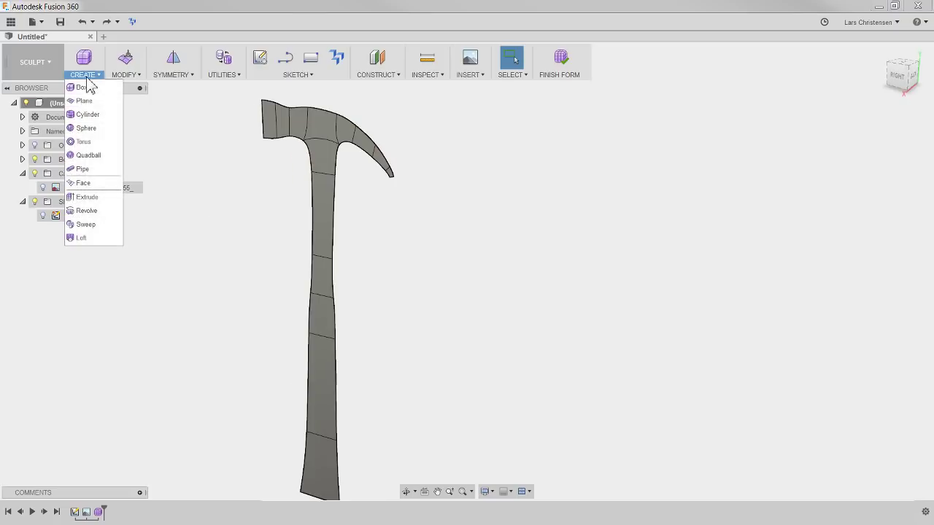
pyautogui.click(88, 197)
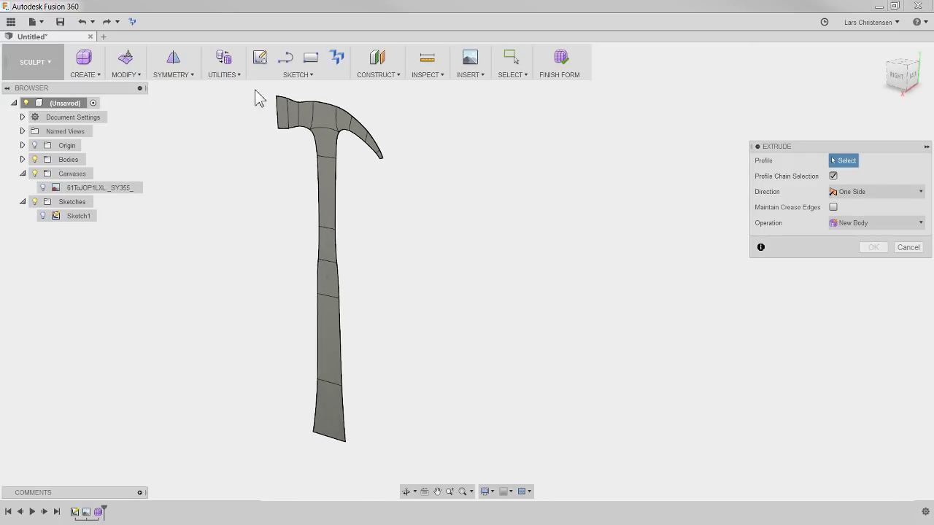
pyautogui.moveTo(254, 86); pyautogui.dragTo(457, 457)
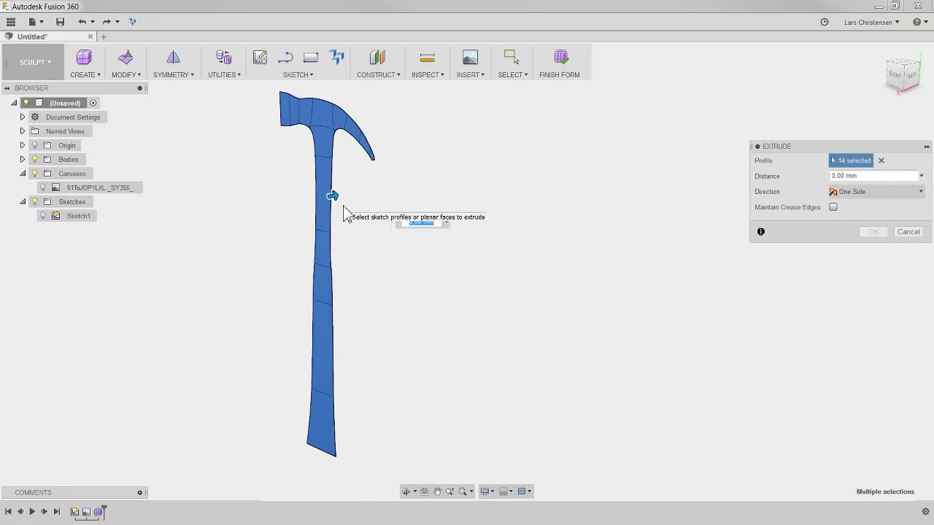
pyautogui.moveTo(333, 197); pyautogui.dragTo(292, 204)
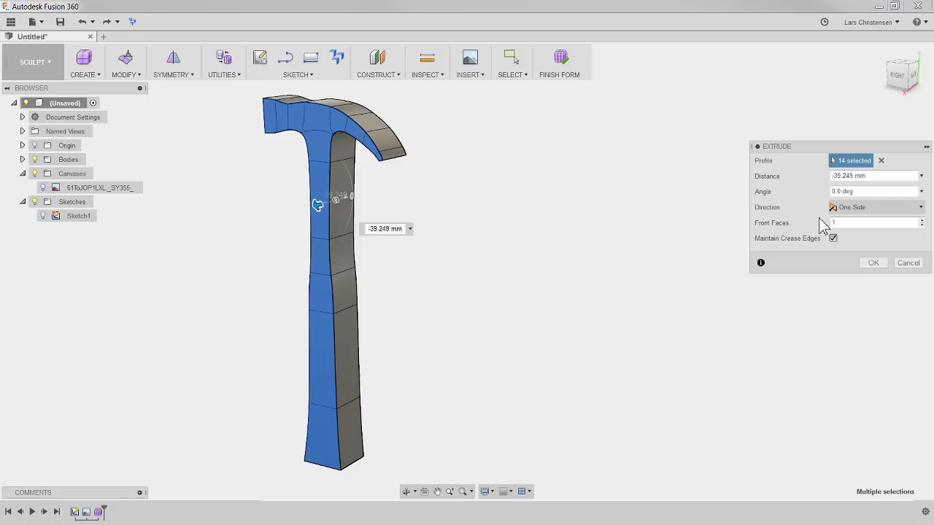
pyautogui.click(832, 239)
pyautogui.moveTo(327, 205); pyautogui.dragTo(326, 203)
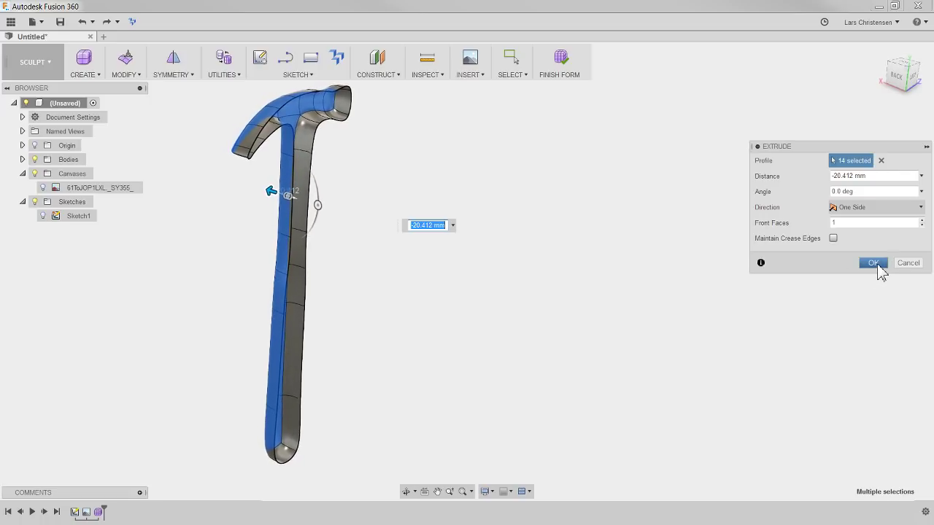
pyautogui.click(874, 263)
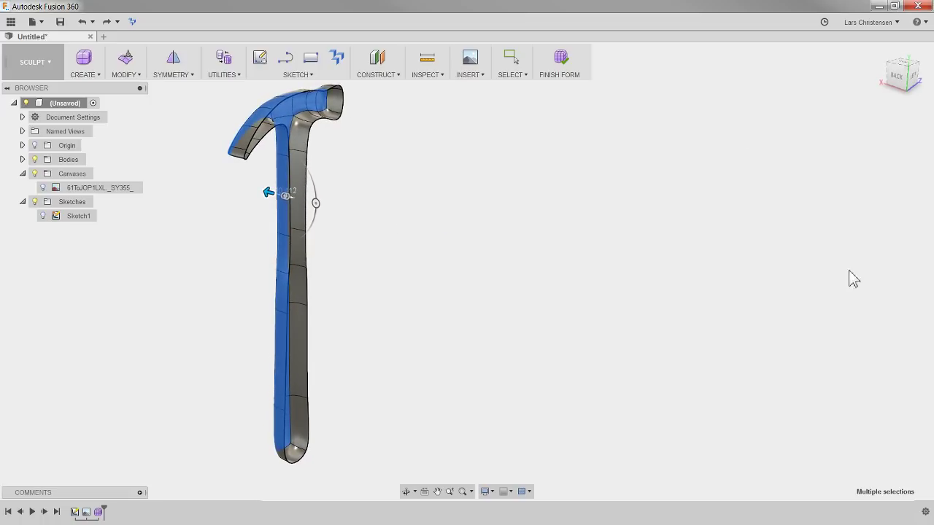
# Mirror-duplicate the hammer body with Weld on to form the full symmetric hammer
pyautogui.click(175, 74)
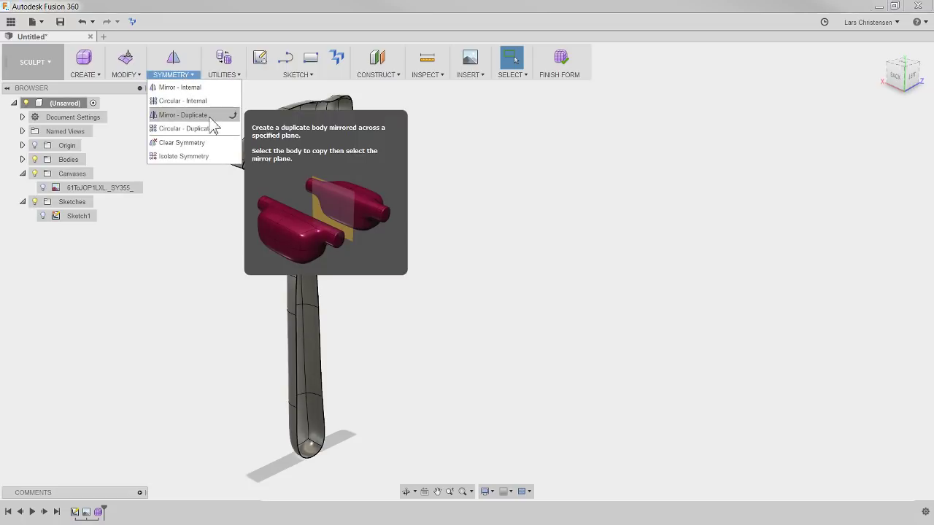
pyautogui.click(184, 117)
pyautogui.click(301, 193)
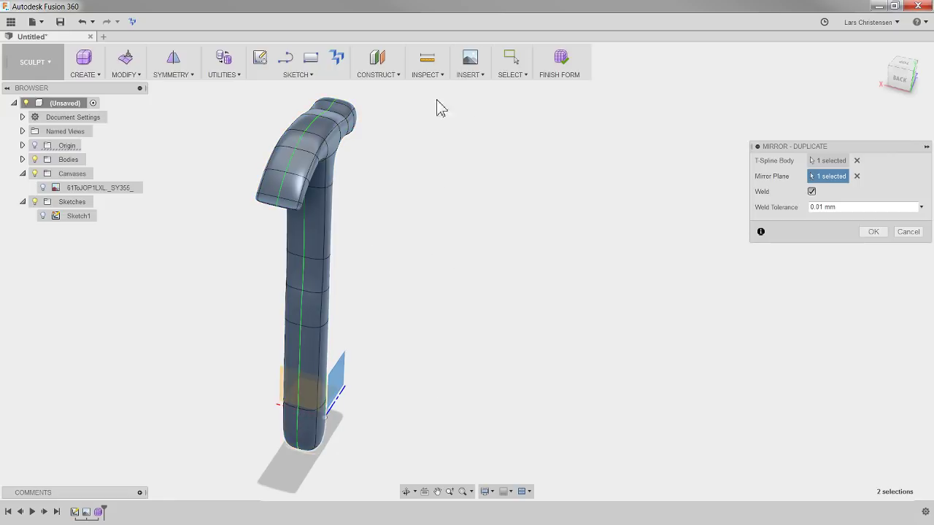
pyautogui.click(874, 232)
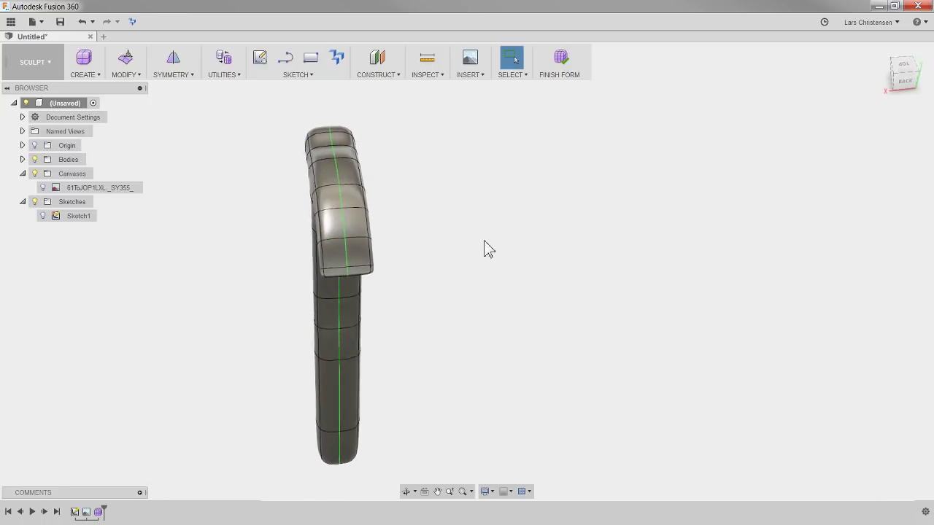
pyautogui.click(369, 246)
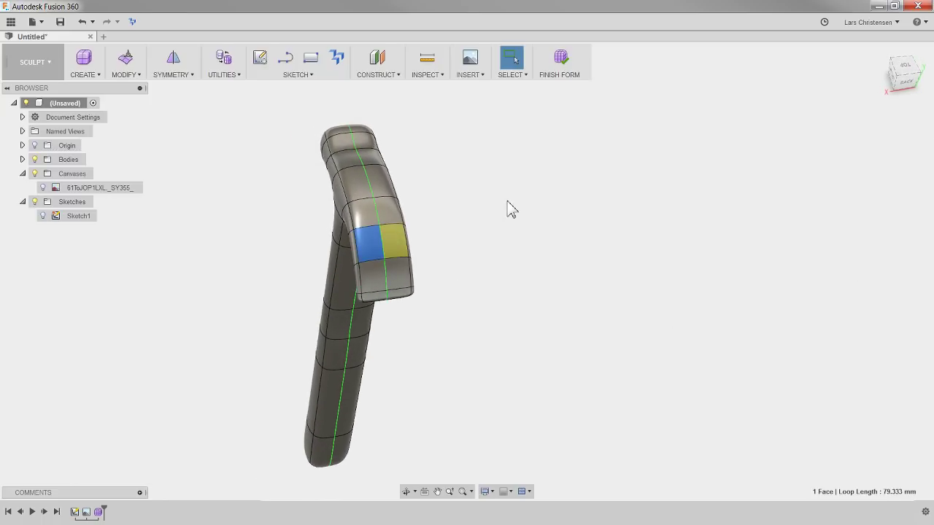
pyautogui.rightClick(507, 209)
pyautogui.click(544, 190)
pyautogui.moveTo(338, 264); pyautogui.dragTo(380, 276)
pyautogui.keyDown('shift'); pyautogui.moveTo(379, 276); pyautogui.dragTo(365, 409, button='middle'); pyautogui.keyUp('shift')
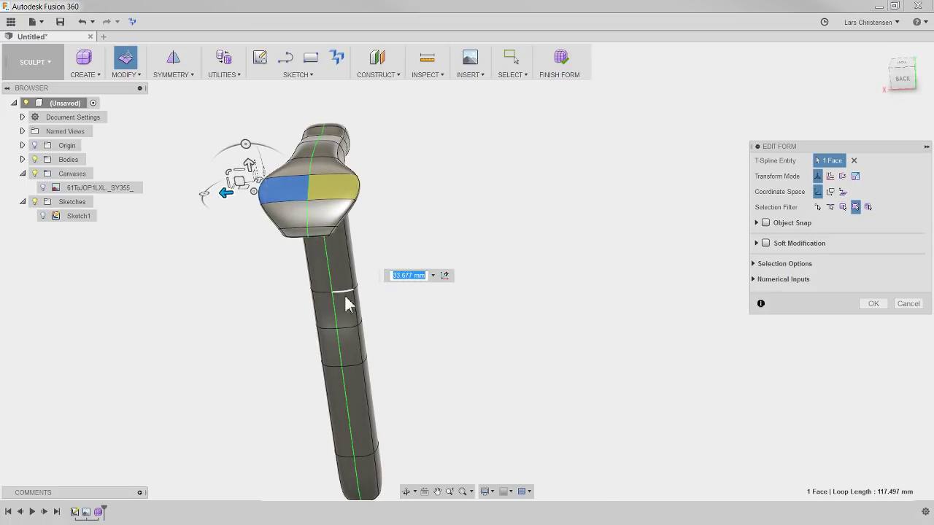
pyautogui.keyDown('shift'); pyautogui.moveTo(348, 302); pyautogui.dragTo(369, 191, button='middle'); pyautogui.keyUp('shift')
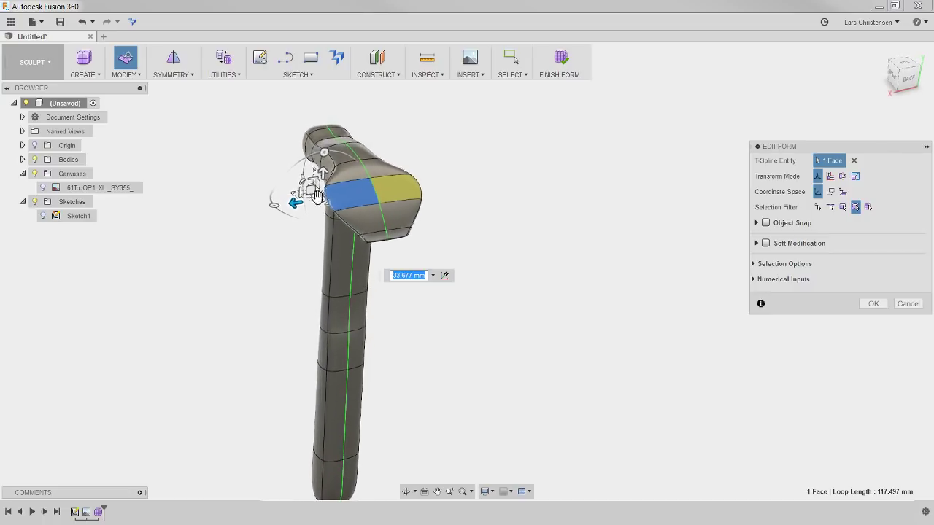
pyautogui.moveTo(294, 198); pyautogui.dragTo(350, 203)
pyautogui.keyDown('shift'); pyautogui.moveTo(350, 203); pyautogui.dragTo(282, 278, button='middle'); pyautogui.keyUp('shift')
pyautogui.click(907, 304)
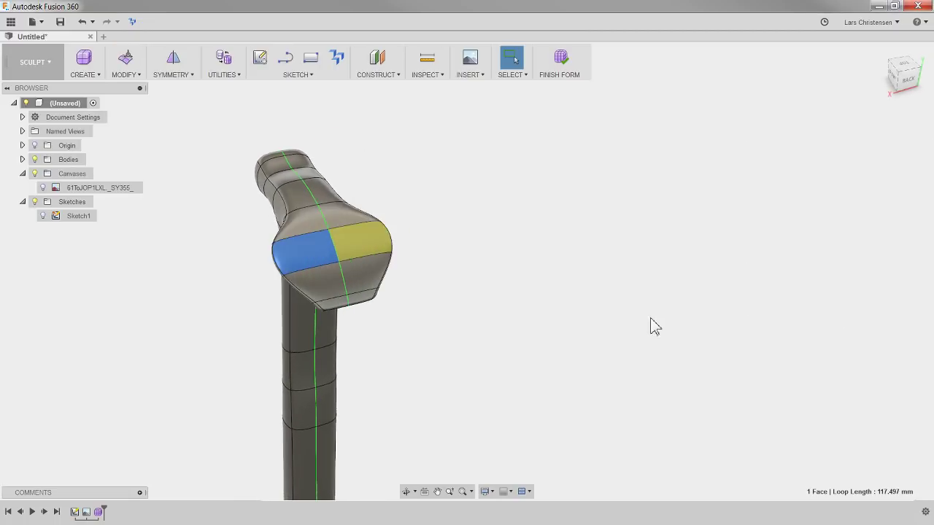
pyautogui.keyDown('shift'); pyautogui.moveTo(651, 326); pyautogui.dragTo(475, 274, button='middle'); pyautogui.keyUp('shift')
pyautogui.click(476, 275)
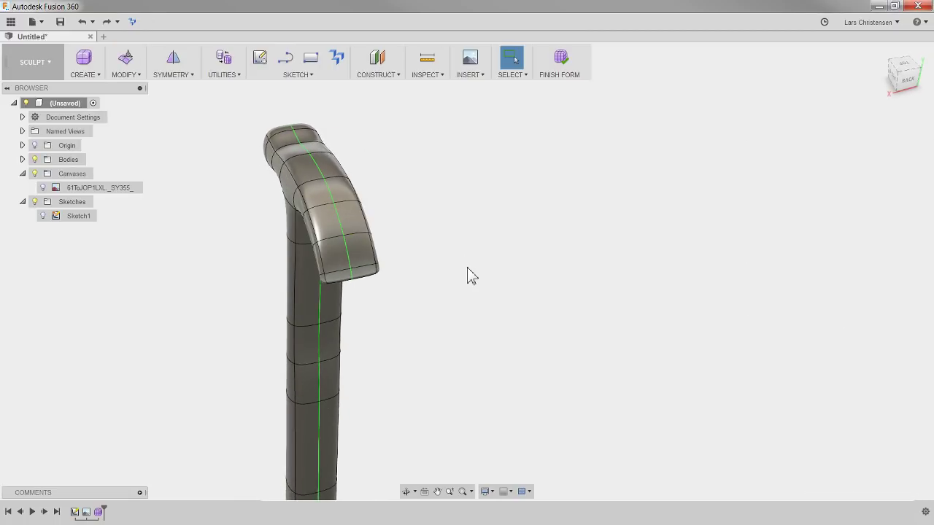
pyautogui.click(173, 76)
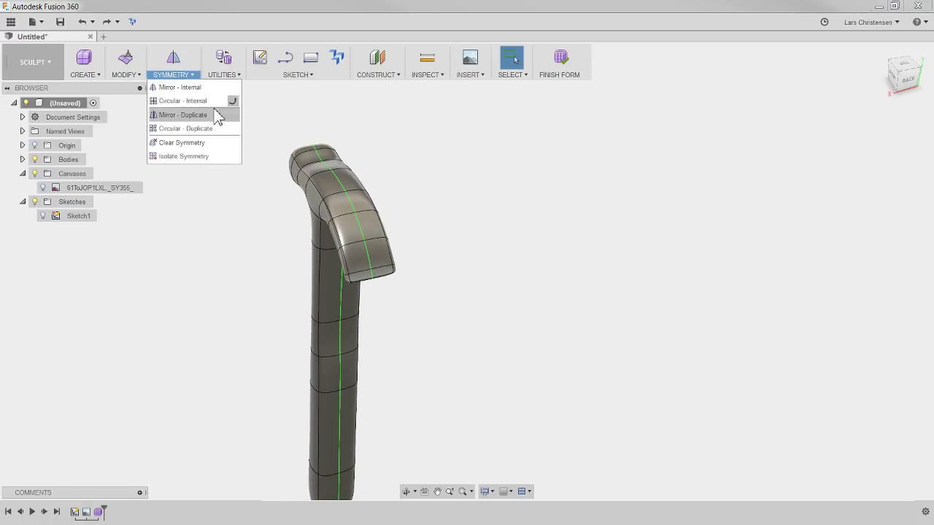
pyautogui.keyDown('shift'); pyautogui.moveTo(538, 187); pyautogui.dragTo(334, 166, button='middle'); pyautogui.keyUp('shift')
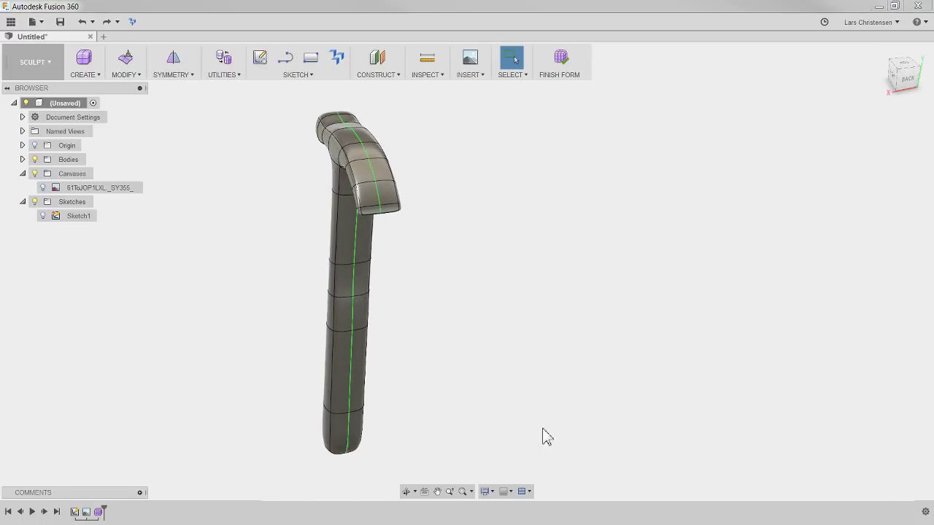
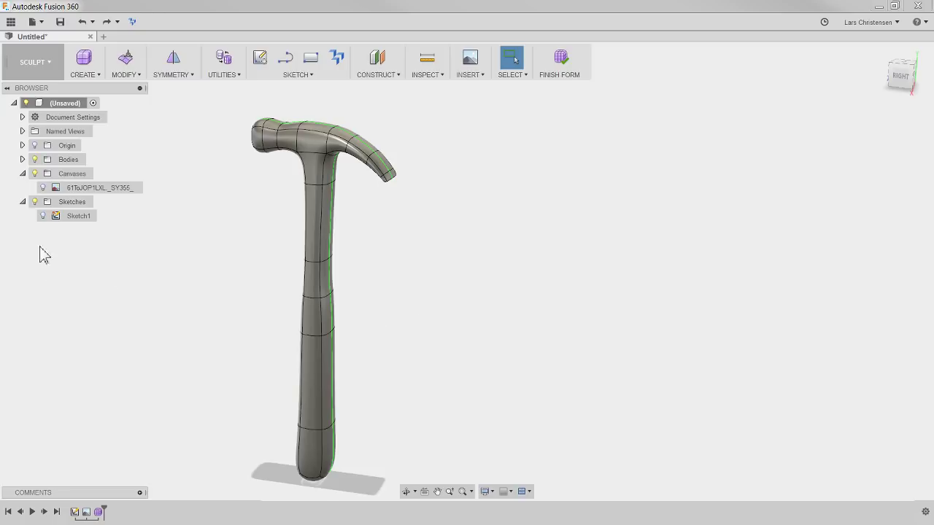
# Show the hammer canvas image and snap the view to the right side
pyautogui.click(44, 187)
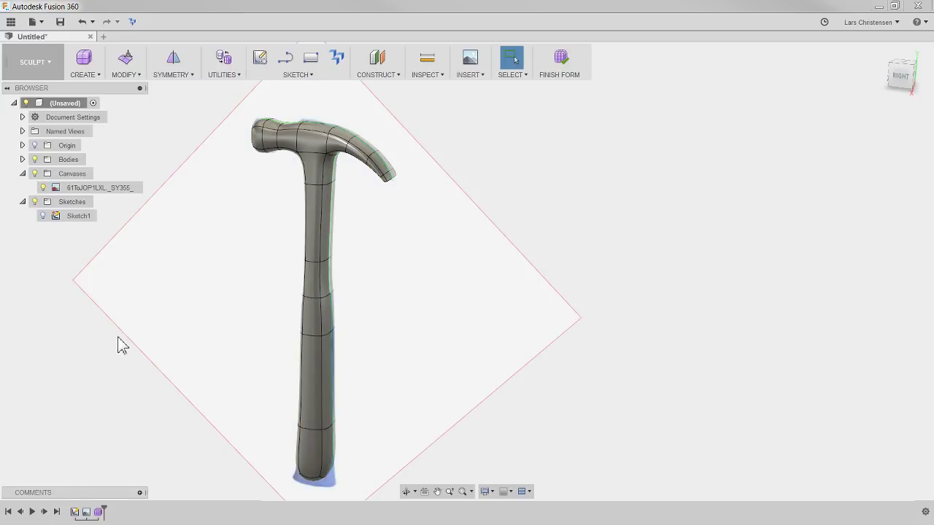
pyautogui.keyDown('shift'); pyautogui.moveTo(528, 285); pyautogui.dragTo(330, 131, button='middle'); pyautogui.keyUp('shift')
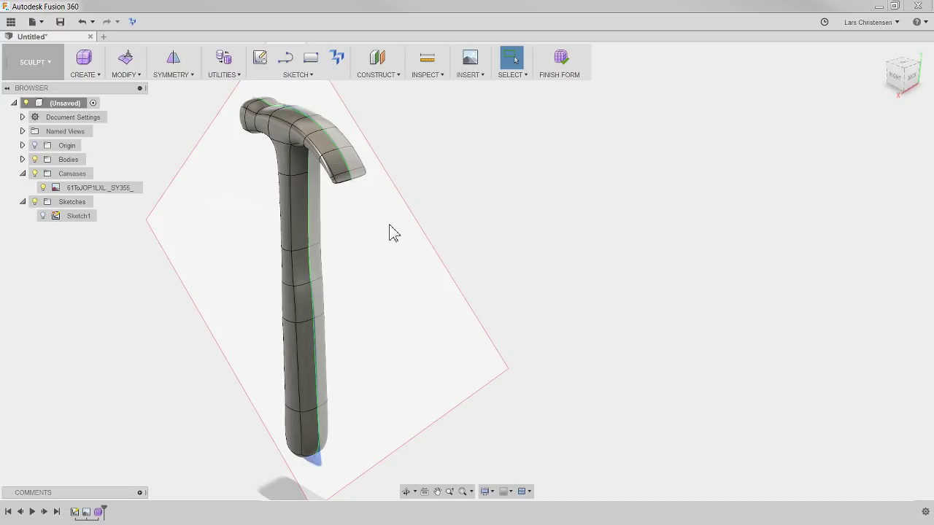
pyautogui.moveTo(389, 232)
pyautogui.keyDown('shift'); pyautogui.mouseDown(button='middle')
pyautogui.moveTo(317, 254)
pyautogui.moveTo(285, 246)
pyautogui.moveTo(344, 219)
pyautogui.mouseUp(button='middle'); pyautogui.keyUp('shift')
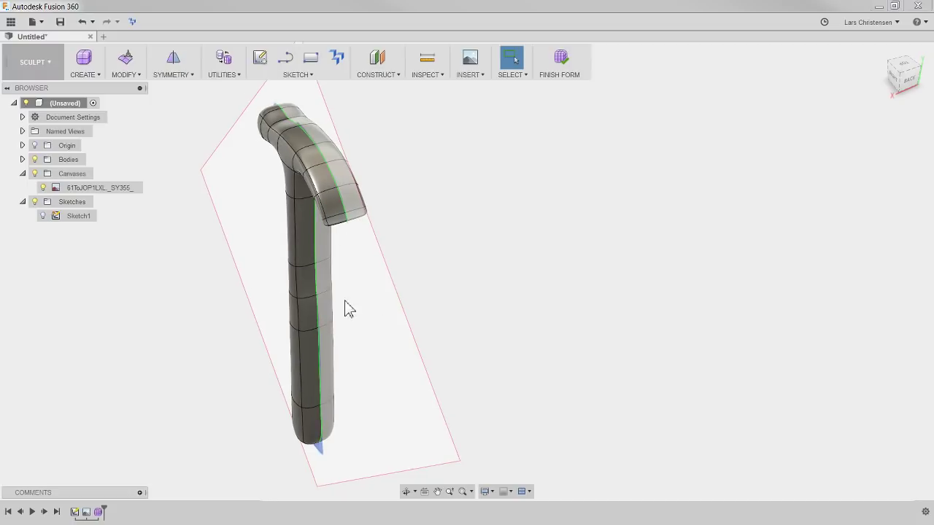
pyautogui.keyDown('shift'); pyautogui.moveTo(349, 309); pyautogui.dragTo(763, 154, button='middle'); pyautogui.keyUp('shift')
pyautogui.click(893, 83)
pyautogui.click(891, 80)
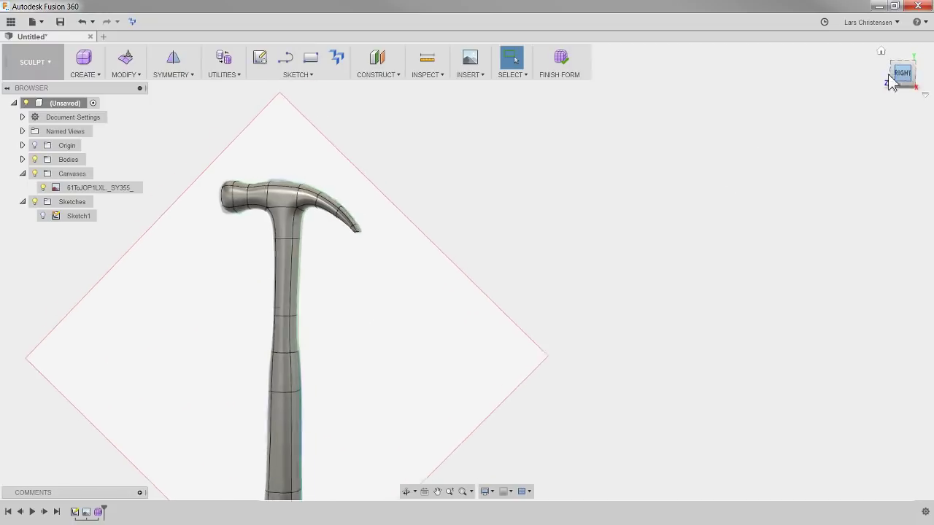
# Zoom in and window-select the hammer head and upper handle faces
pyautogui.scroll(-3, 271, 119)
pyautogui.scroll(2, 222, 283)
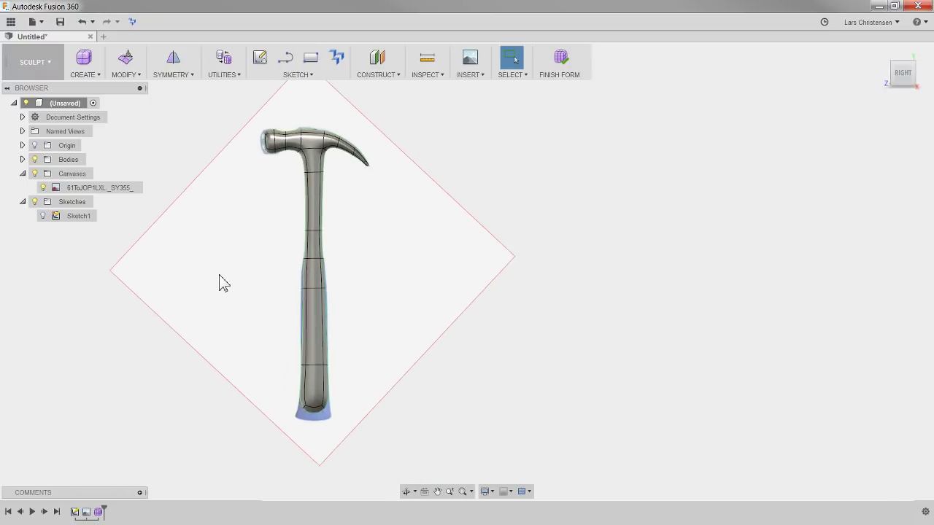
pyautogui.scroll(1, 186, 153)
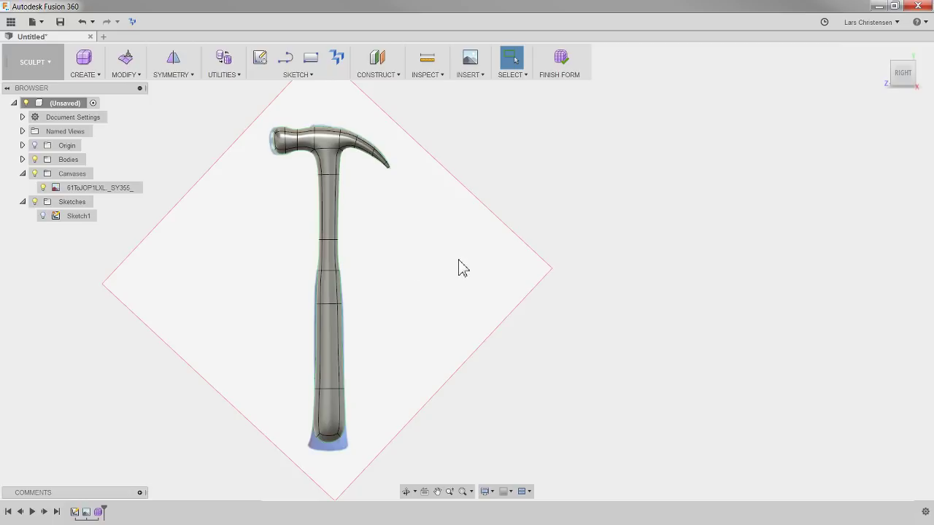
pyautogui.moveTo(570, 259); pyautogui.dragTo(209, 95)
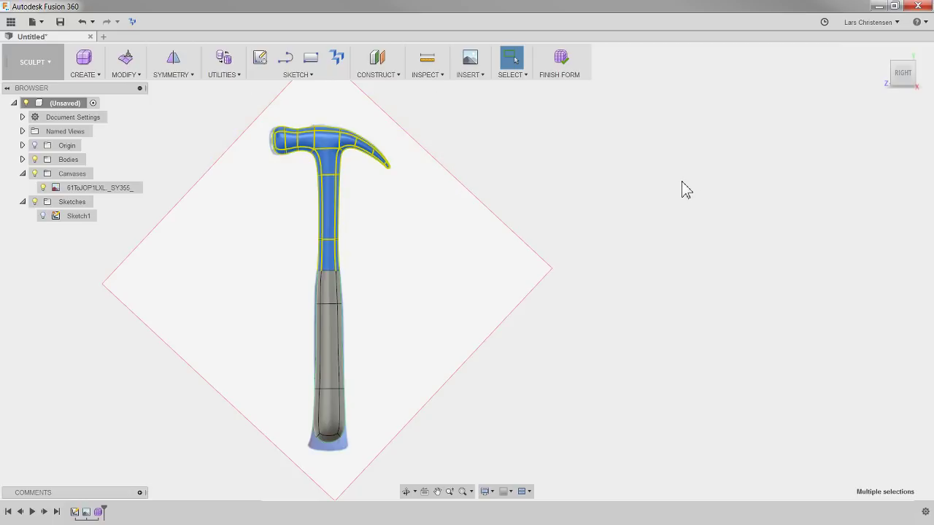
# Deselect the faces and zoom in on the remaining grip's bottom end
pyautogui.click(683, 190)
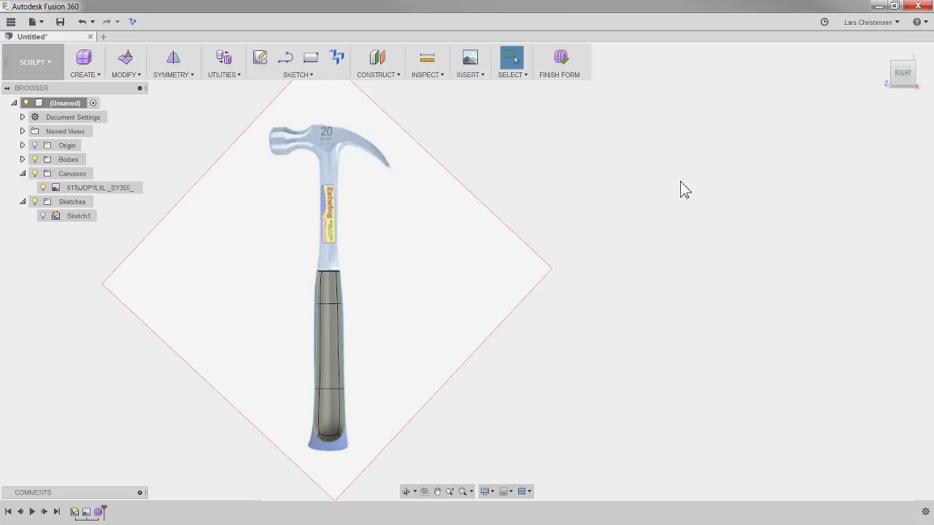
pyautogui.keyDown('shift'); pyautogui.moveTo(397, 343); pyautogui.dragTo(296, 199, button='middle'); pyautogui.keyUp('shift')
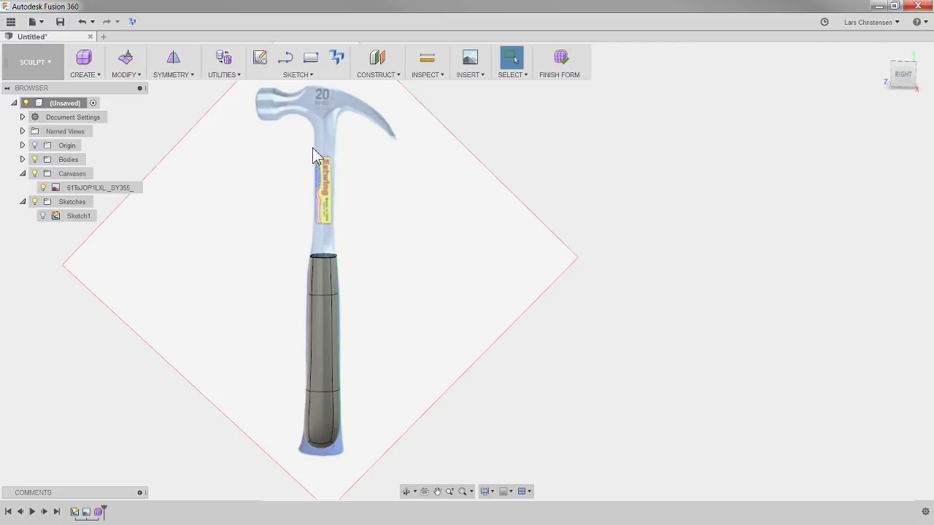
pyautogui.keyDown('shift'); pyautogui.moveTo(430, 248); pyautogui.dragTo(924, 79, button='middle'); pyautogui.keyUp('shift')
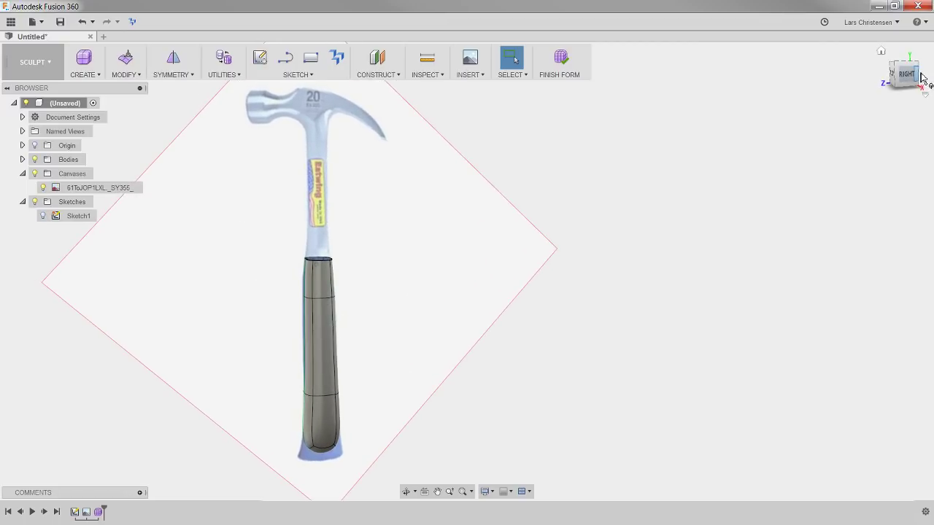
pyautogui.scroll(4, 321, 434)
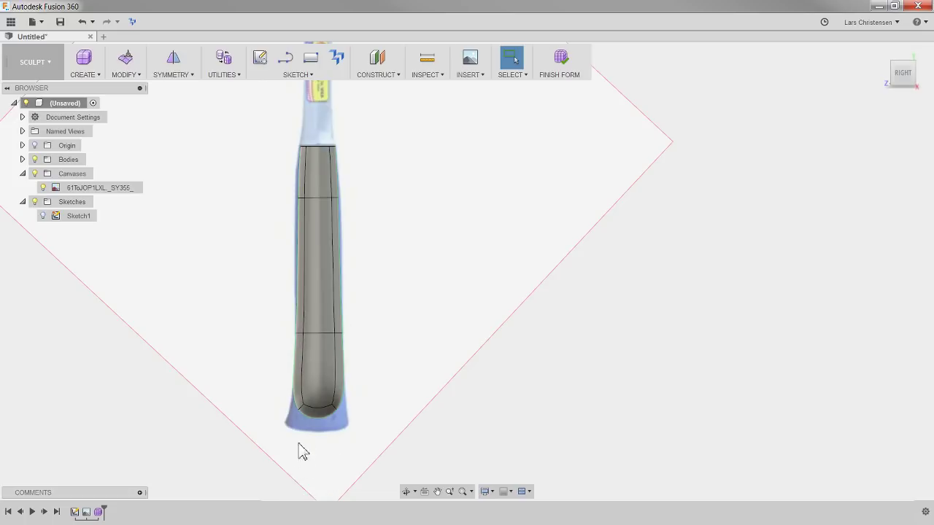
pyautogui.scroll(3, 285, 464)
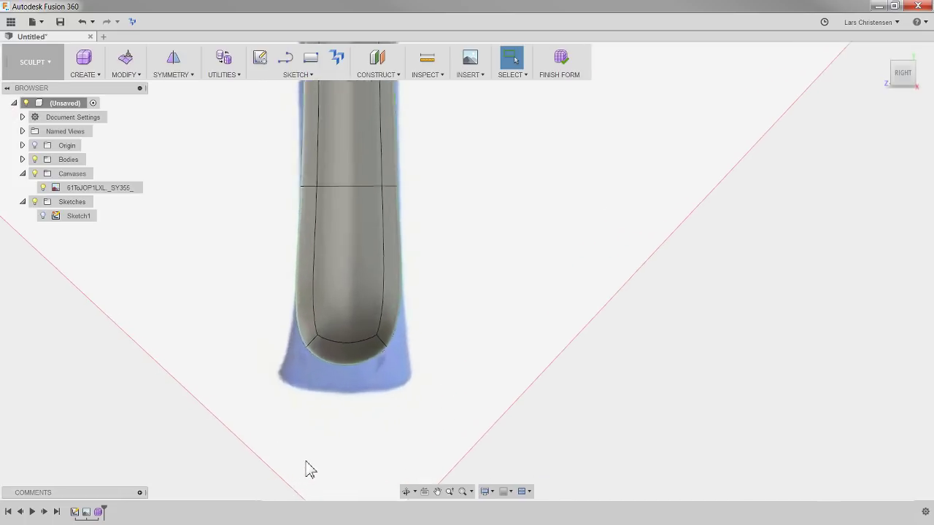
pyautogui.scroll(2, 308, 467)
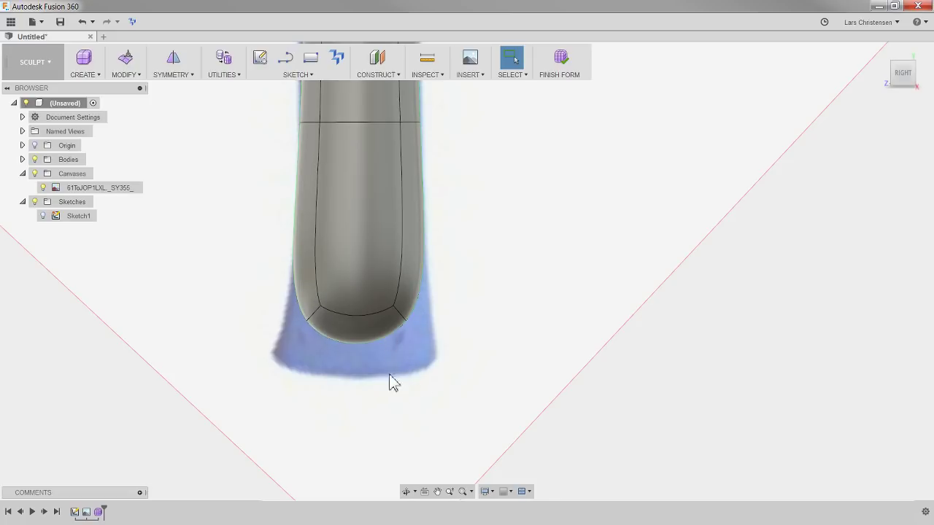
pyautogui.click(406, 321)
pyautogui.rightClick(518, 269)
pyautogui.click(552, 250)
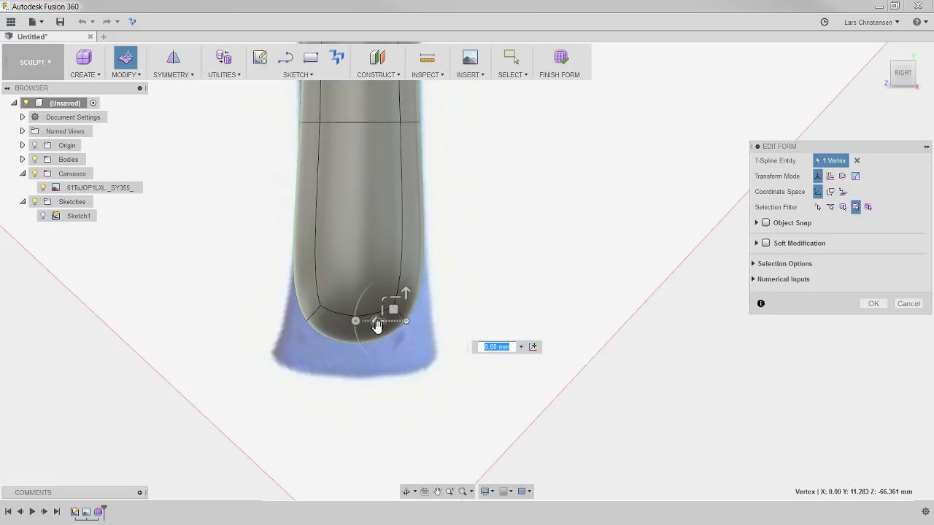
pyautogui.moveTo(377, 326); pyautogui.dragTo(440, 361)
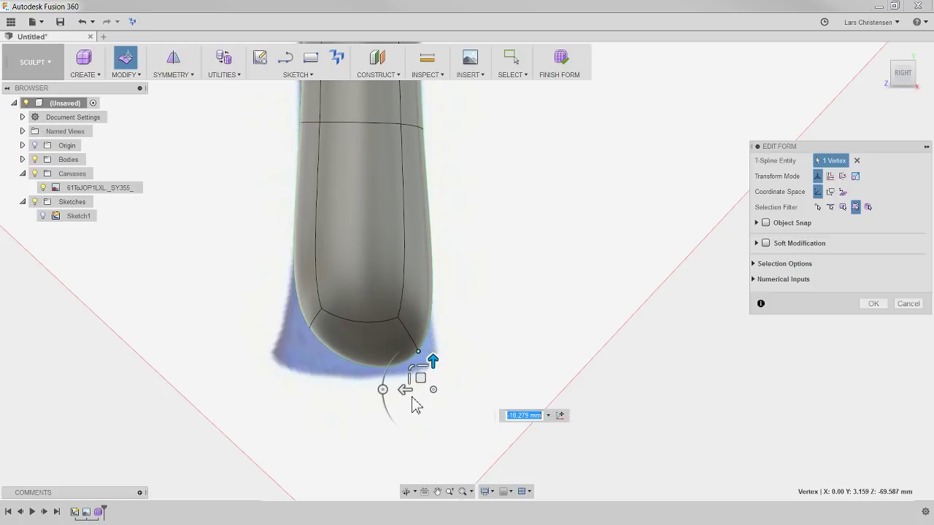
pyautogui.moveTo(404, 390); pyautogui.dragTo(434, 391)
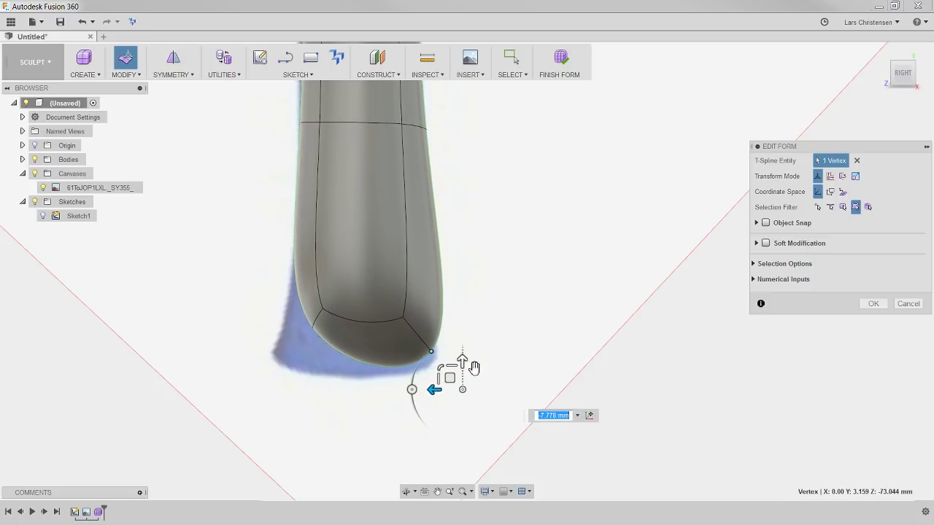
pyautogui.click(344, 411)
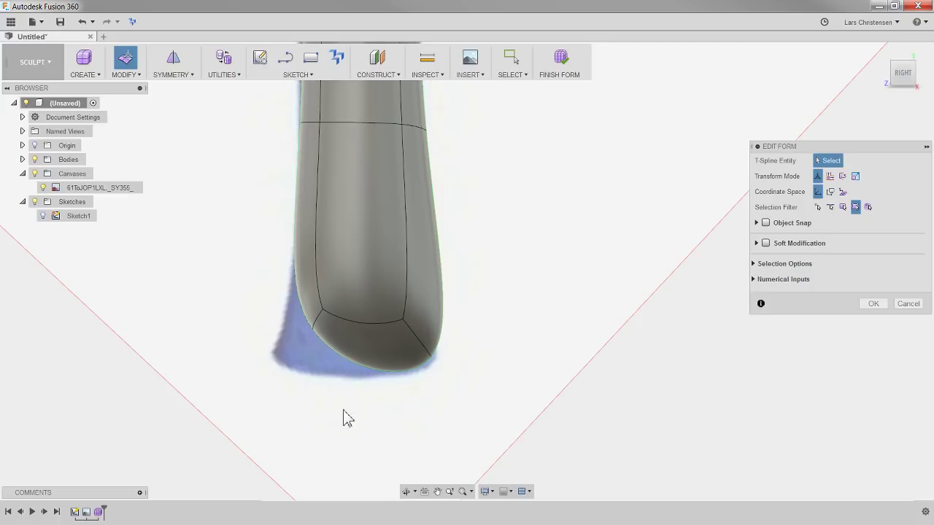
pyautogui.click(314, 332)
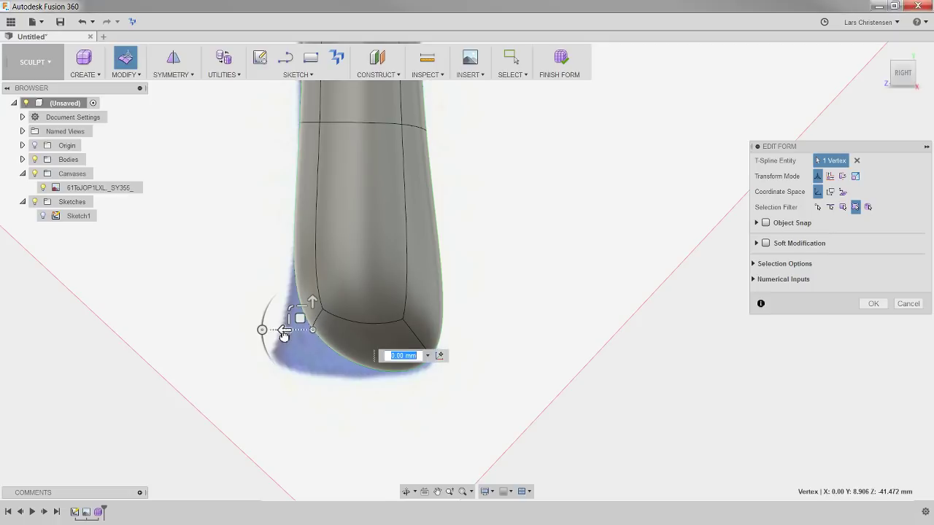
pyautogui.moveTo(282, 334); pyautogui.dragTo(250, 337)
pyautogui.moveTo(279, 307); pyautogui.dragTo(204, 396)
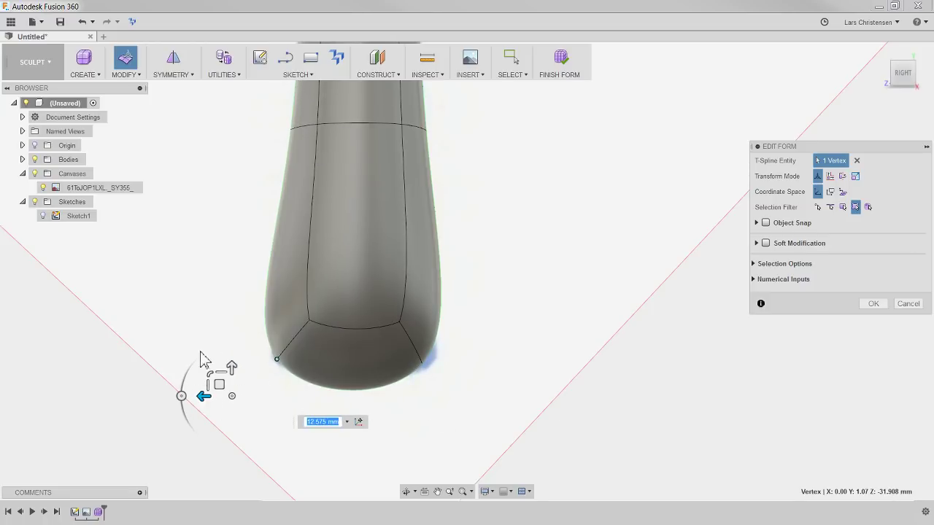
pyautogui.hotkey('ctrl', 'z')
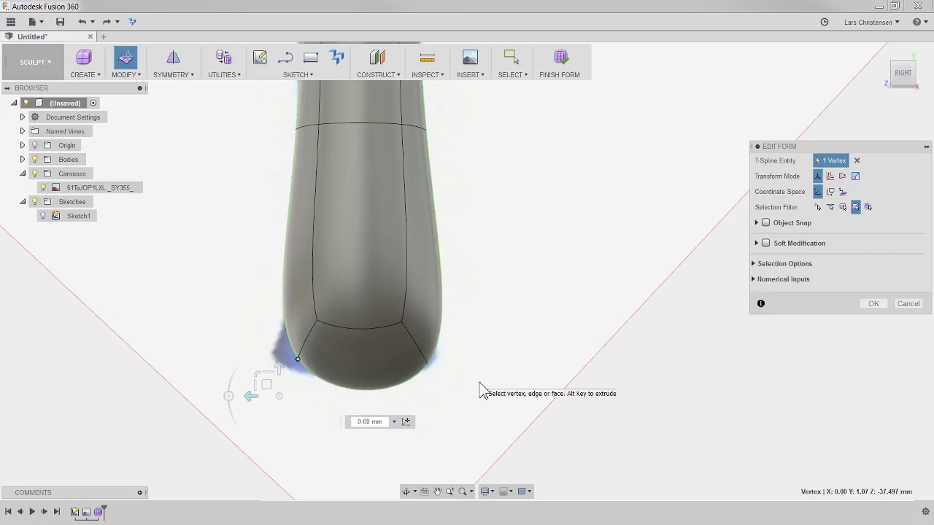
pyautogui.hotkey('ctrl', 'z')
pyautogui.hotkey('ctrl', 'z')
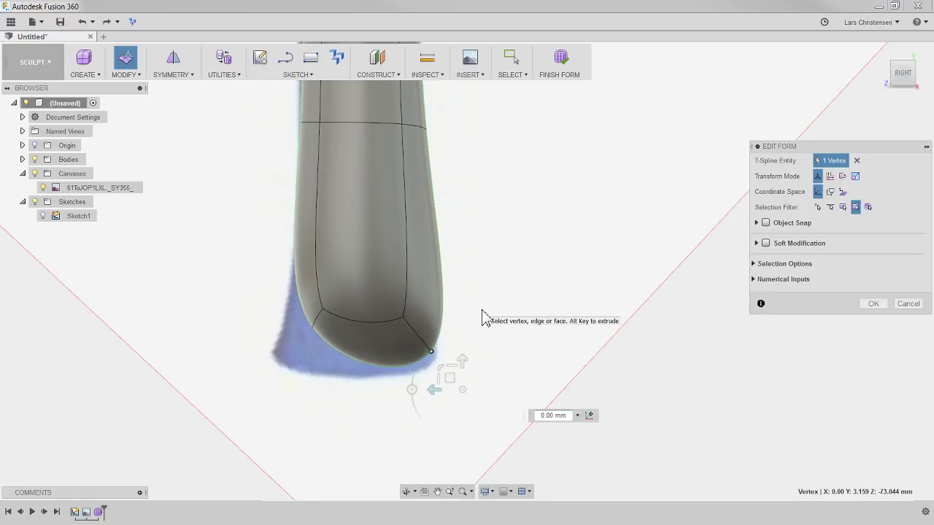
pyautogui.hotkey('ctrl', 'z')
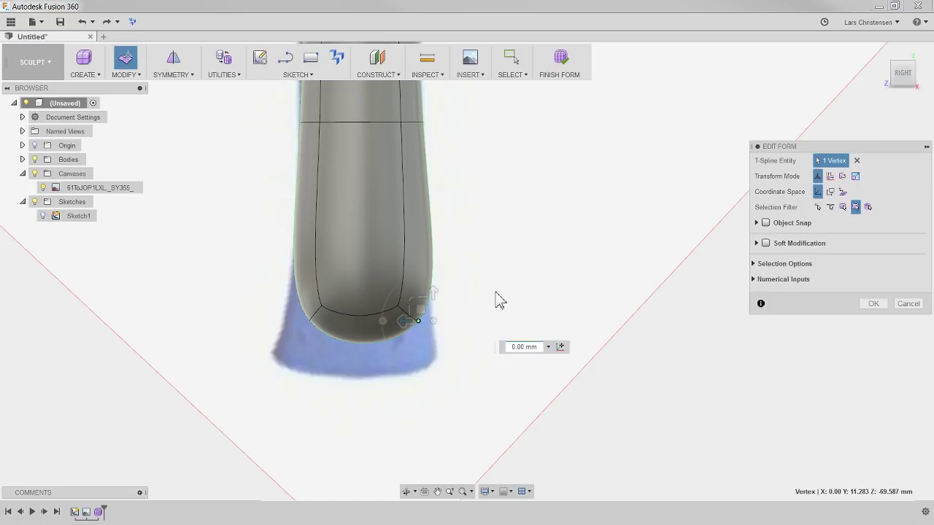
pyautogui.hotkey('ctrl', 'z')
pyautogui.click(486, 278)
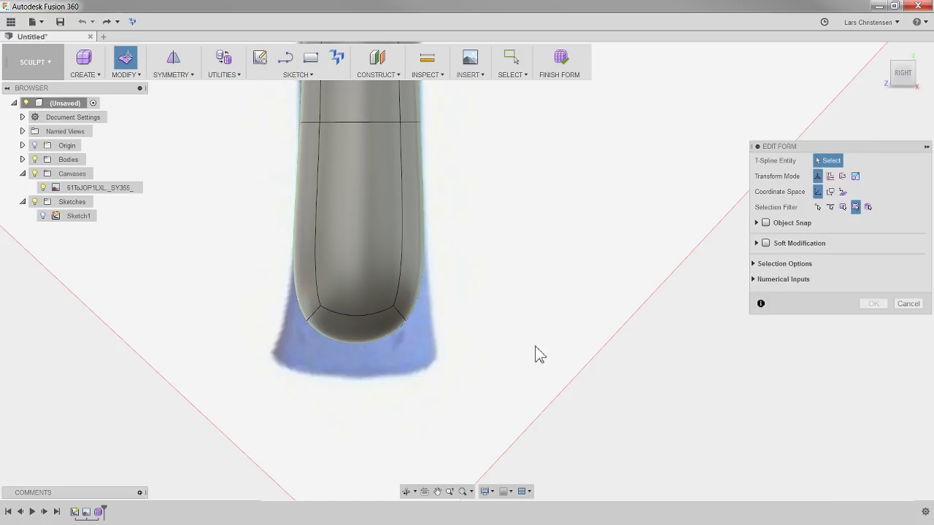
pyautogui.click(344, 337)
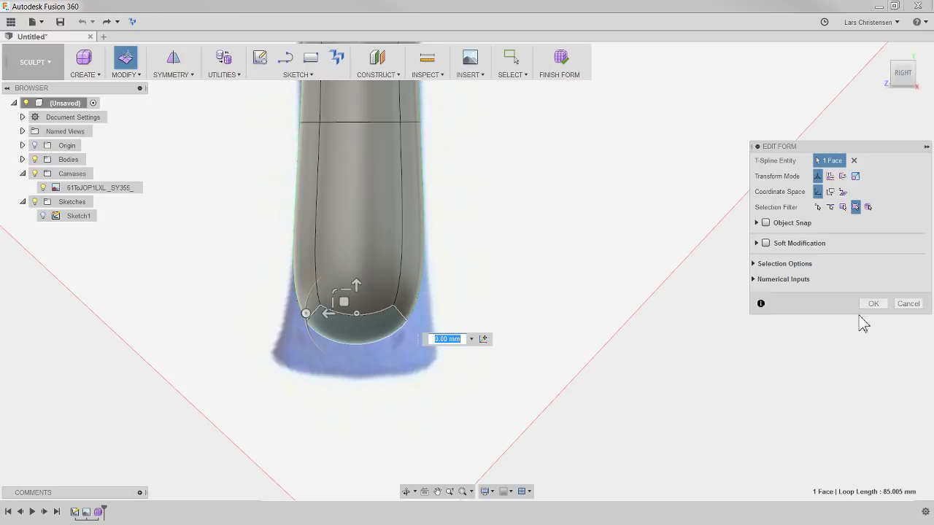
pyautogui.click(908, 303)
# Subdivide the handle's selected bottom face using Simple insert mode
pyautogui.rightClick(351, 337)
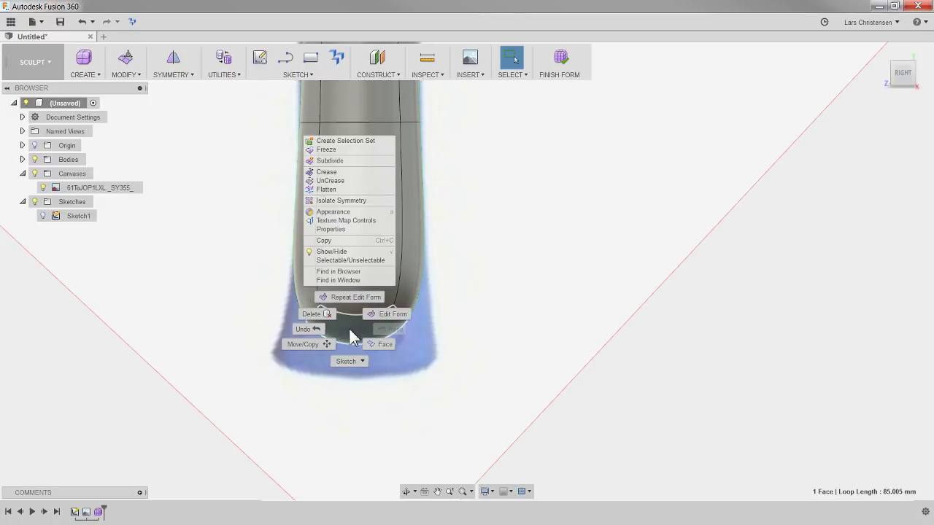
pyautogui.click(339, 161)
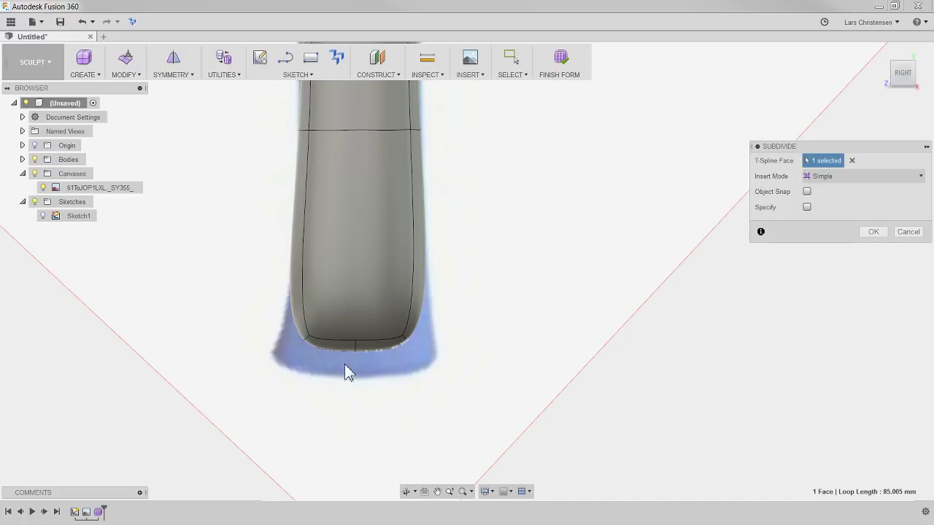
pyautogui.scroll(2, 350, 369)
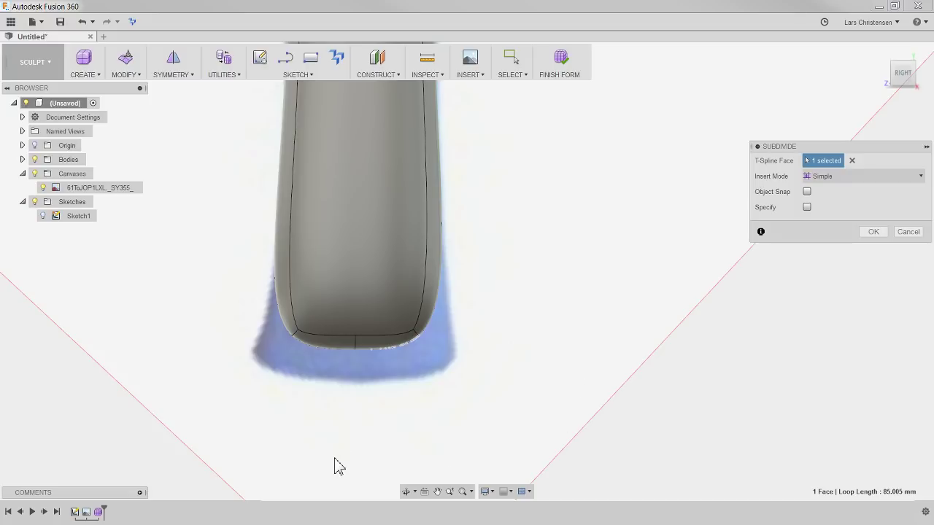
pyautogui.click(873, 231)
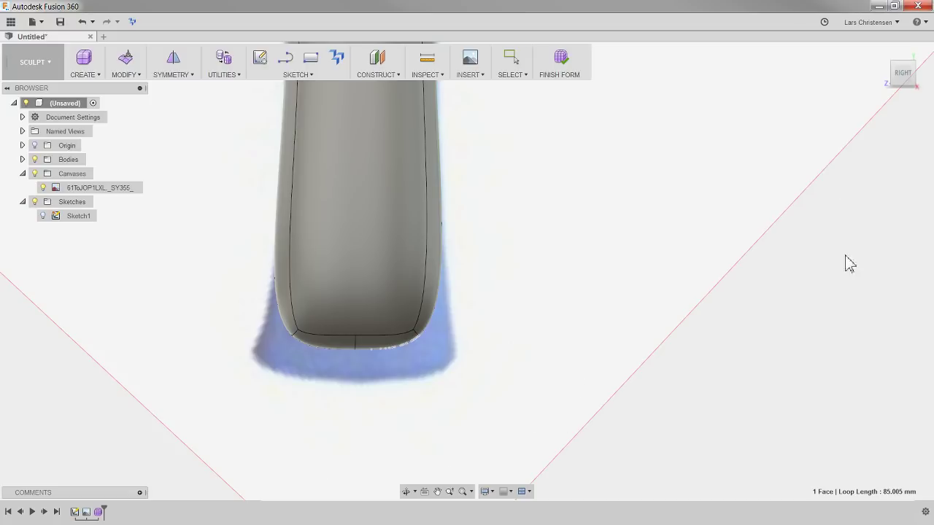
# In Edit Form, pull the bottom corner and middle points down and outward into a flare
pyautogui.rightClick(575, 252)
pyautogui.click(606, 227)
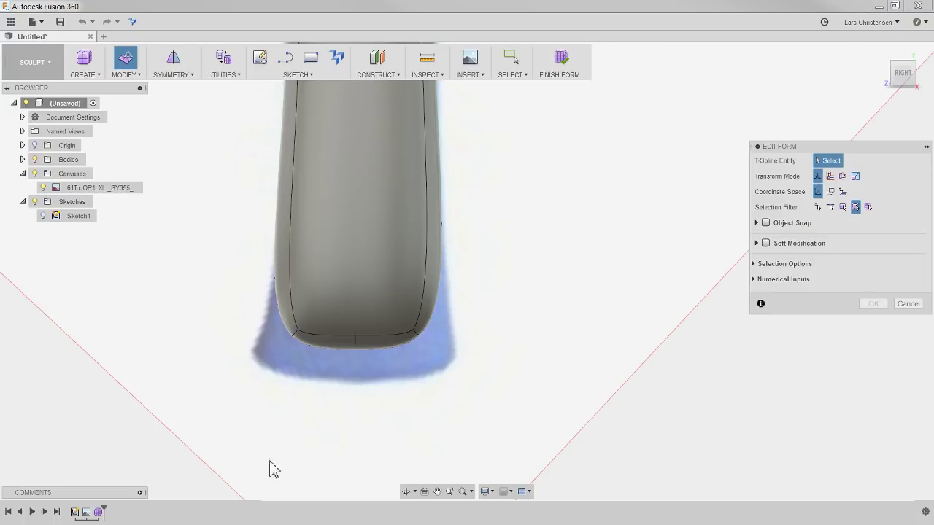
pyautogui.click(292, 335)
pyautogui.moveTo(293, 303); pyautogui.dragTo(224, 379)
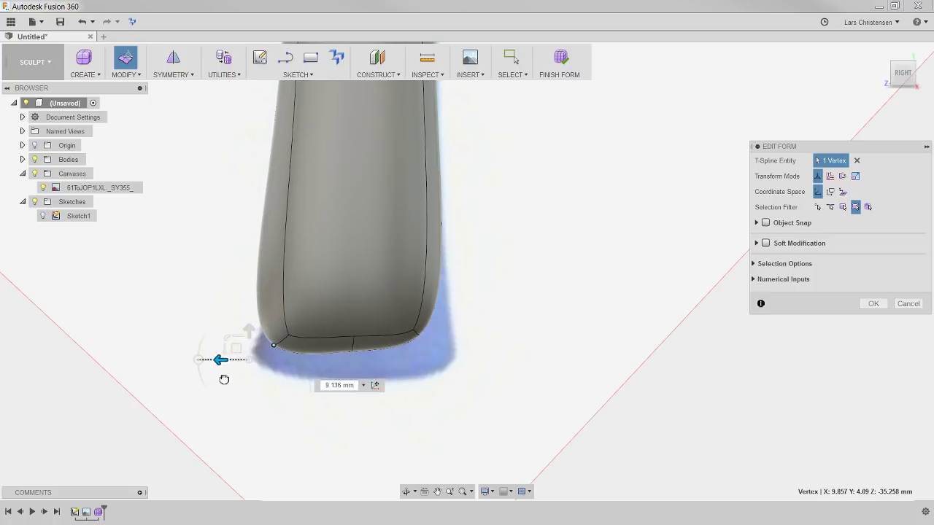
pyautogui.moveTo(248, 327); pyautogui.dragTo(250, 363)
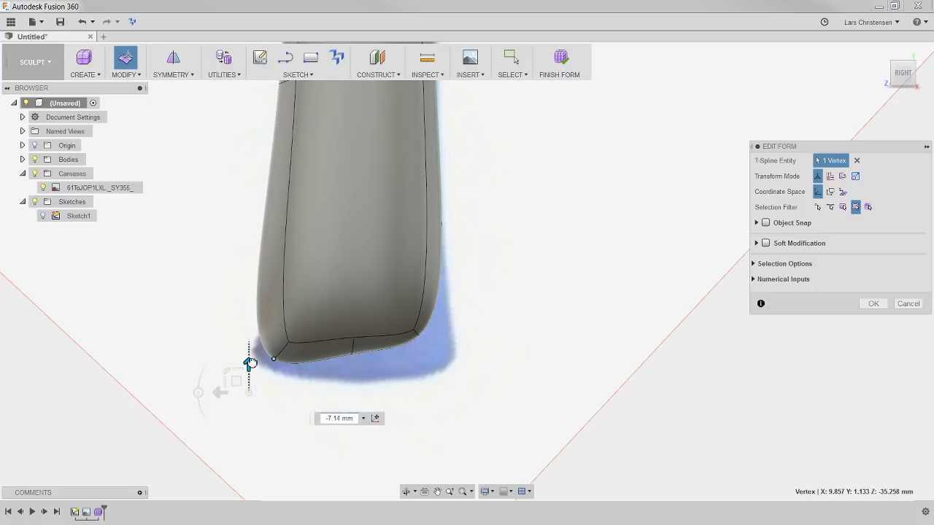
pyautogui.click(420, 336)
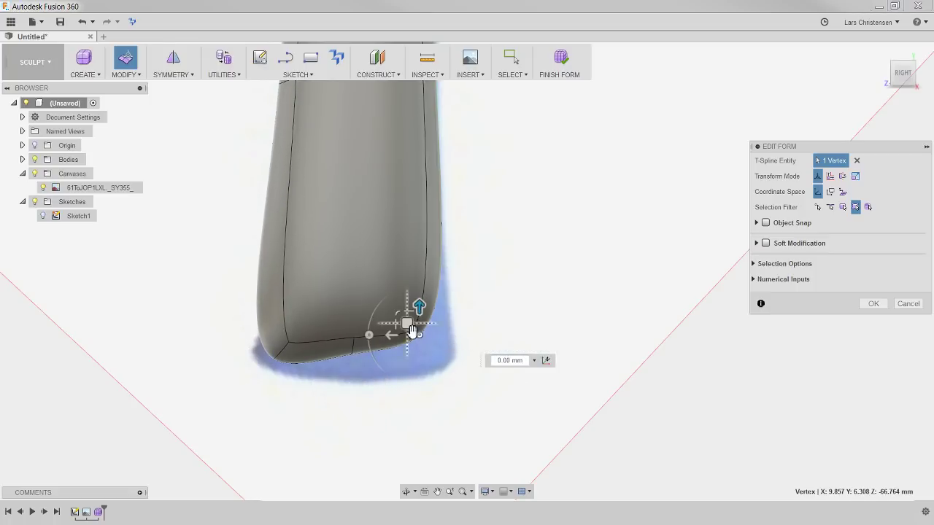
pyautogui.moveTo(412, 331); pyautogui.dragTo(462, 350)
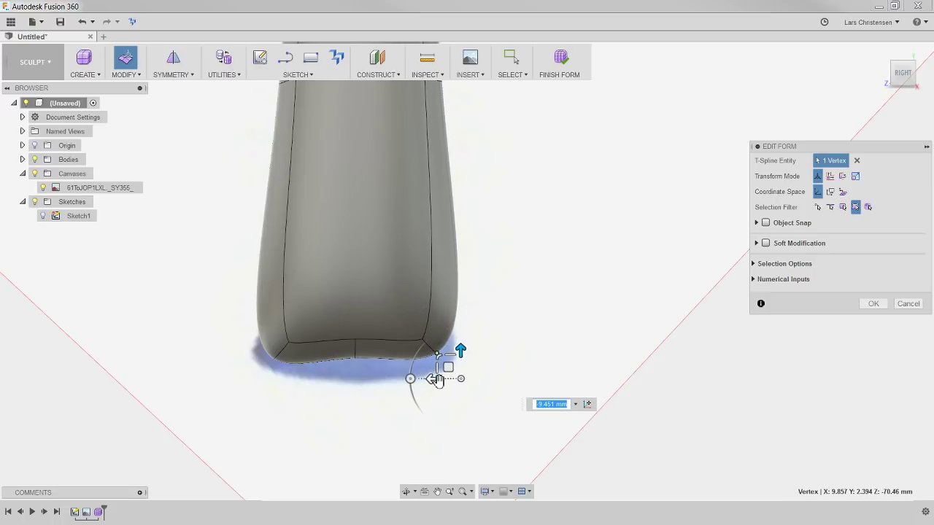
pyautogui.moveTo(435, 379); pyautogui.dragTo(487, 372)
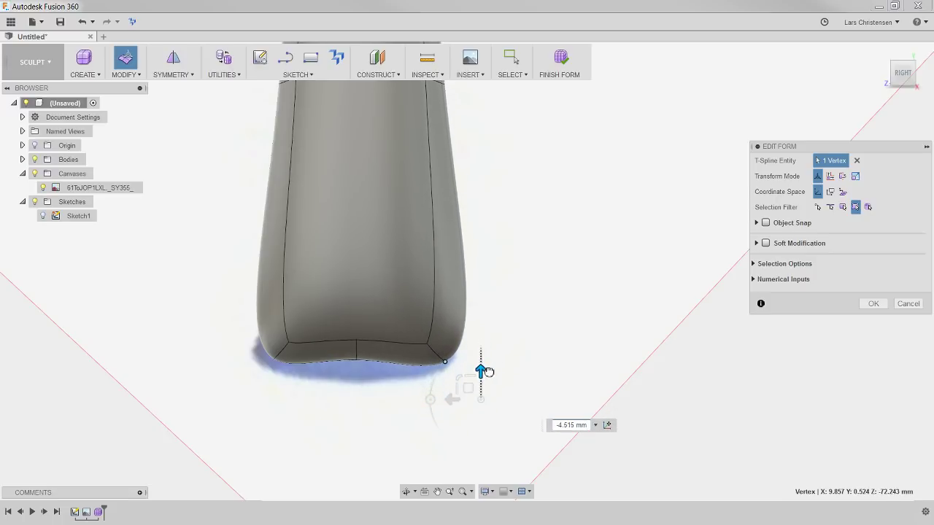
pyautogui.click(357, 362)
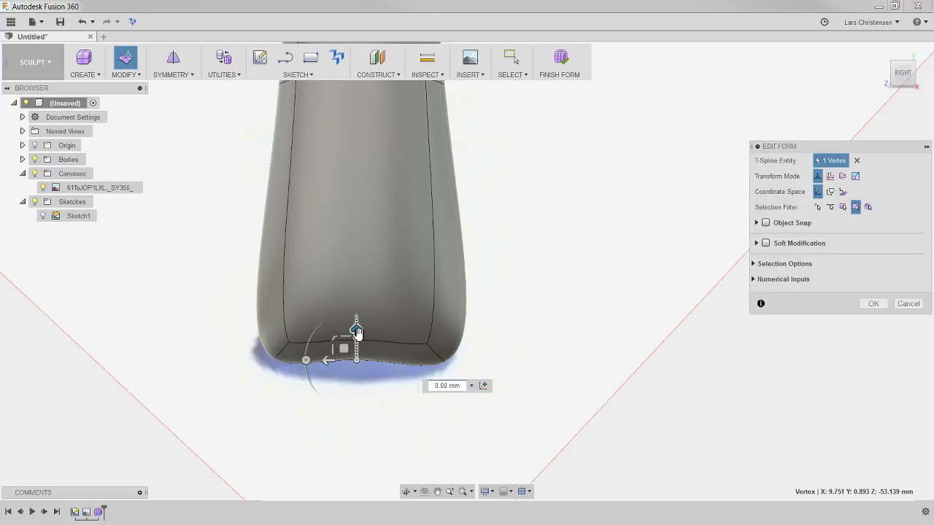
pyautogui.moveTo(357, 332); pyautogui.dragTo(354, 402)
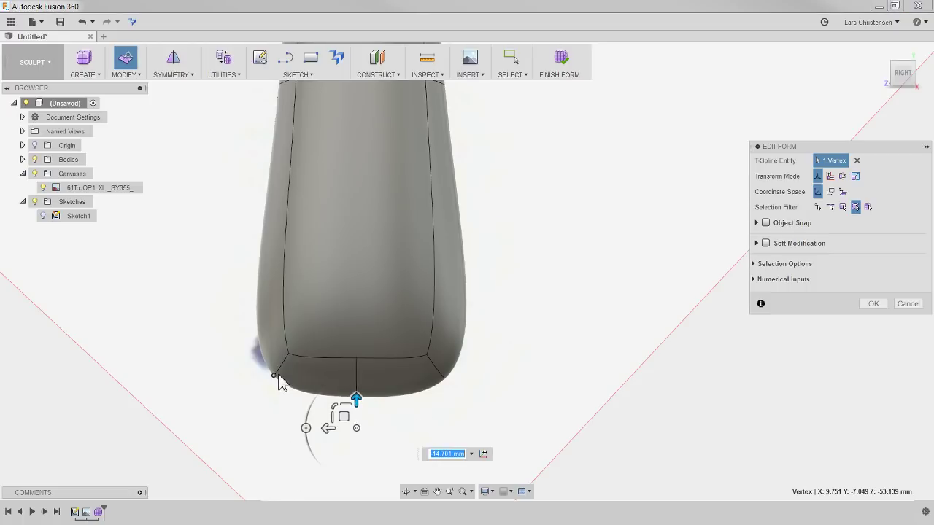
# Raise the two bottom faces 3.36 mm and apply the form edit
pyautogui.click(325, 384)
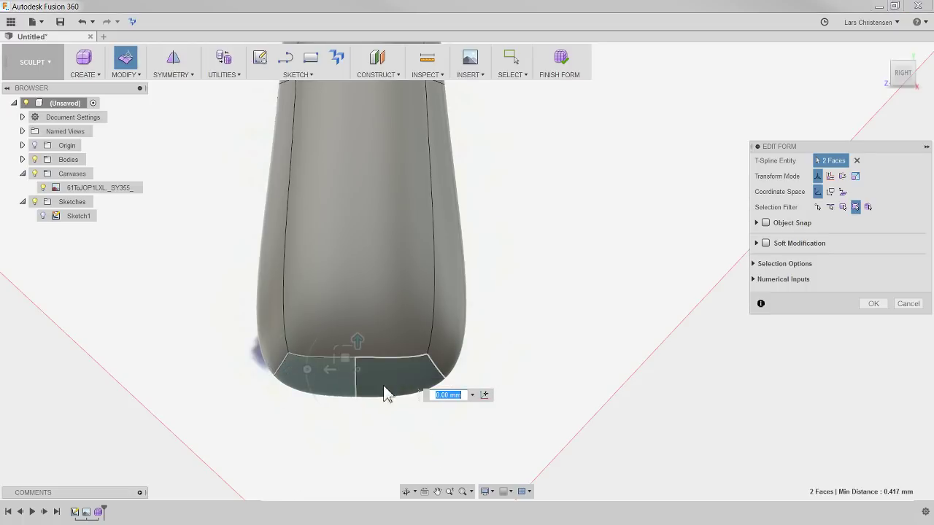
pyautogui.click(355, 343)
pyautogui.click(369, 381)
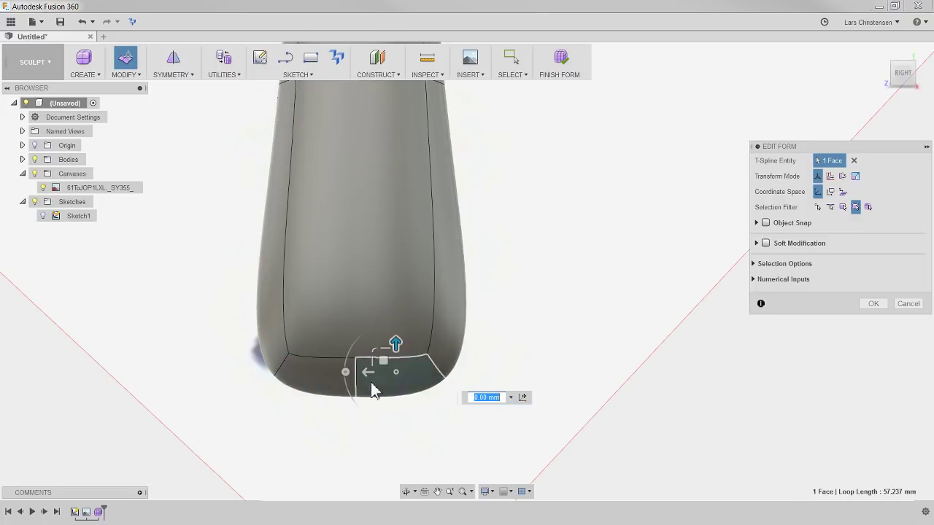
pyautogui.keyDown('shift'); pyautogui.click(340, 386); pyautogui.keyUp('shift')
pyautogui.moveTo(362, 343)
pyautogui.mouseDown()
pyautogui.moveTo(358, 273)
pyautogui.moveTo(359, 326)
pyautogui.mouseUp()
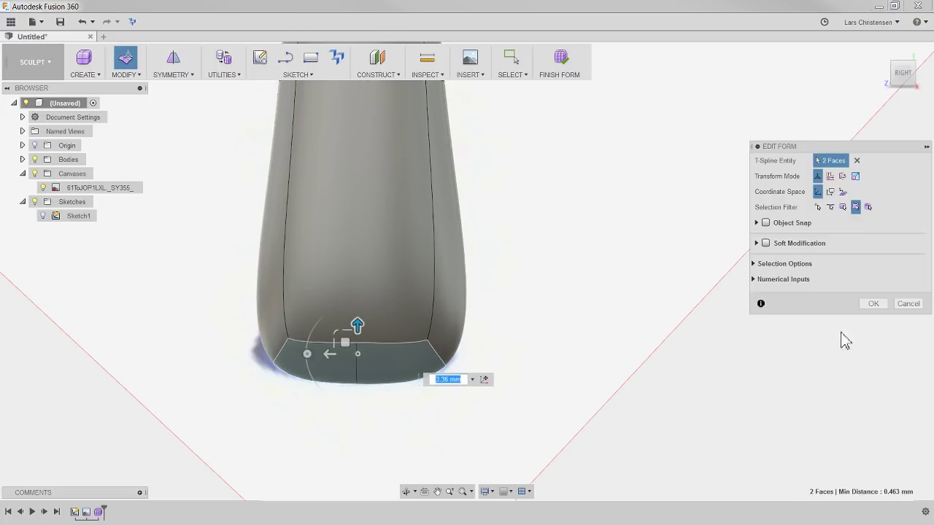
pyautogui.click(874, 304)
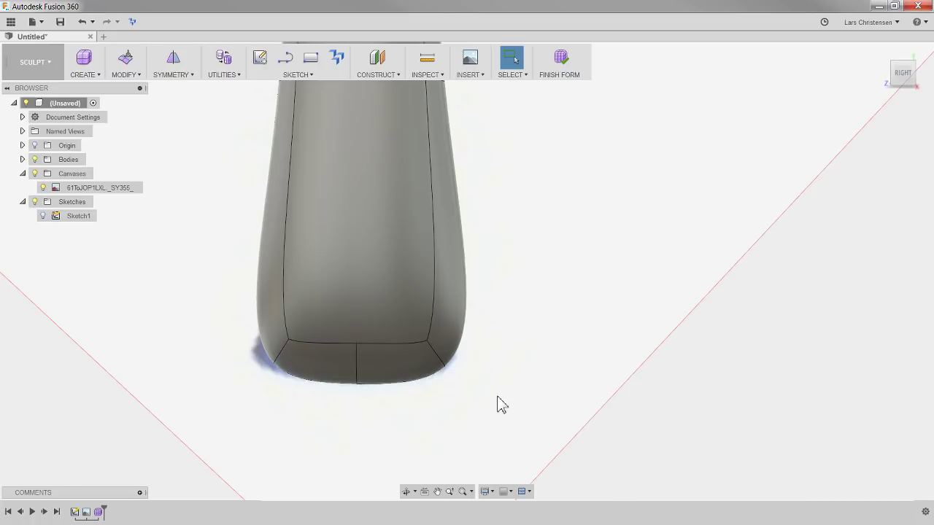
# Orbit around the handle's underside and top end, then select the top rim edge
pyautogui.moveTo(501, 406)
pyautogui.keyDown('shift'); pyautogui.mouseDown(button='middle')
pyautogui.moveTo(467, 407)
pyautogui.moveTo(515, 400)
pyautogui.moveTo(489, 373)
pyautogui.moveTo(448, 355)
pyautogui.moveTo(444, 337)
pyautogui.mouseUp(button='middle'); pyautogui.keyUp('shift')
pyautogui.moveTo(406, 267)
pyautogui.keyDown('shift'); pyautogui.mouseDown(button='middle')
pyautogui.moveTo(369, 332)
pyautogui.moveTo(345, 245)
pyautogui.moveTo(360, 255)
pyautogui.mouseUp(button='middle'); pyautogui.keyUp('shift')
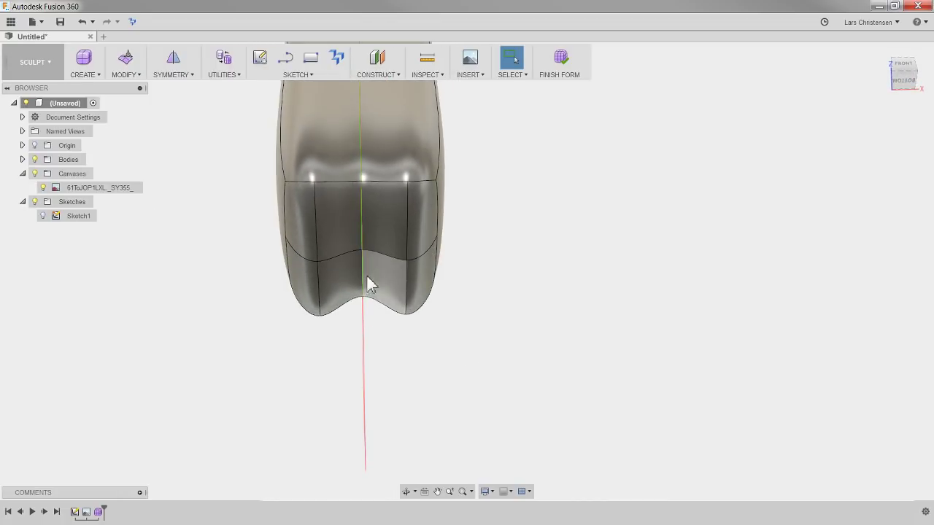
pyautogui.moveTo(369, 299)
pyautogui.keyDown('shift'); pyautogui.mouseDown(button='middle')
pyautogui.moveTo(373, 328)
pyautogui.moveTo(387, 329)
pyautogui.moveTo(392, 263)
pyautogui.moveTo(345, 264)
pyautogui.mouseUp(button='middle'); pyautogui.keyUp('shift')
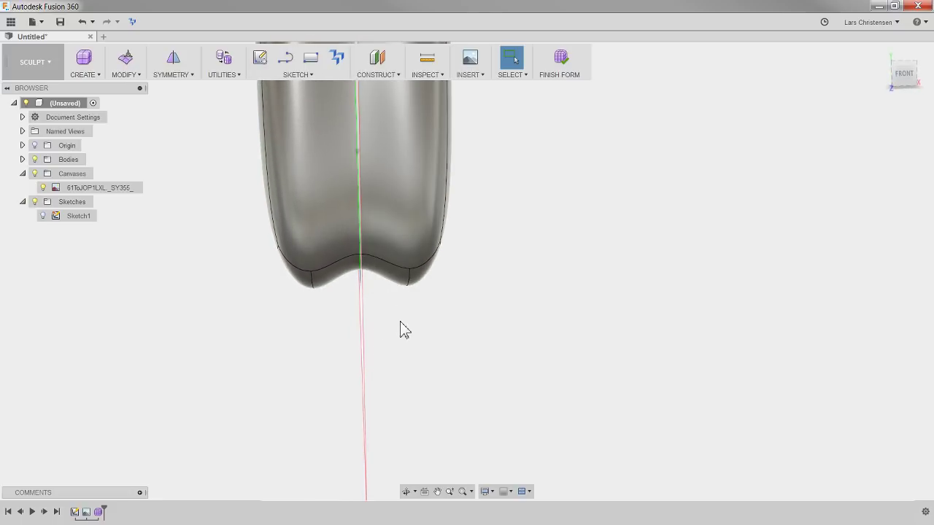
pyautogui.moveTo(400, 321)
pyautogui.keyDown('shift'); pyautogui.mouseDown(button='middle')
pyautogui.moveTo(444, 348)
pyautogui.moveTo(500, 340)
pyautogui.moveTo(501, 358)
pyautogui.mouseUp(button='middle'); pyautogui.keyUp('shift')
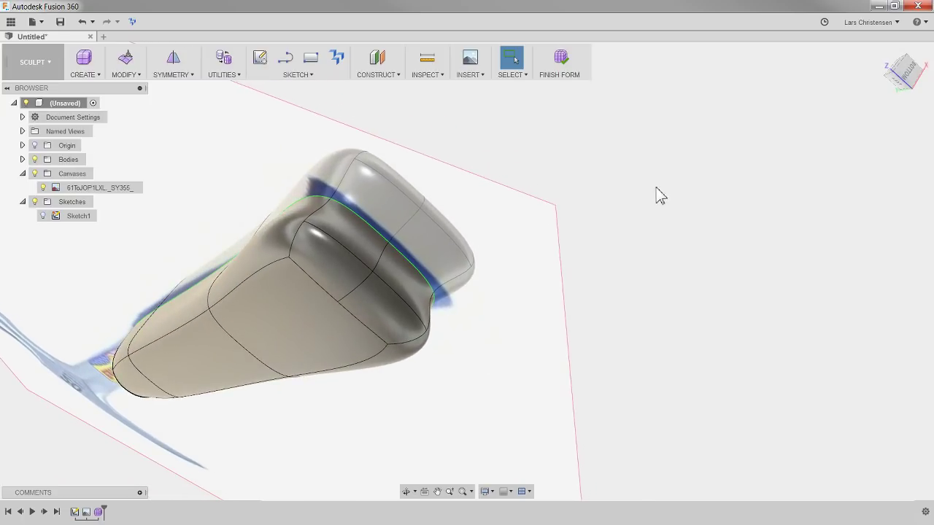
pyautogui.click(367, 227)
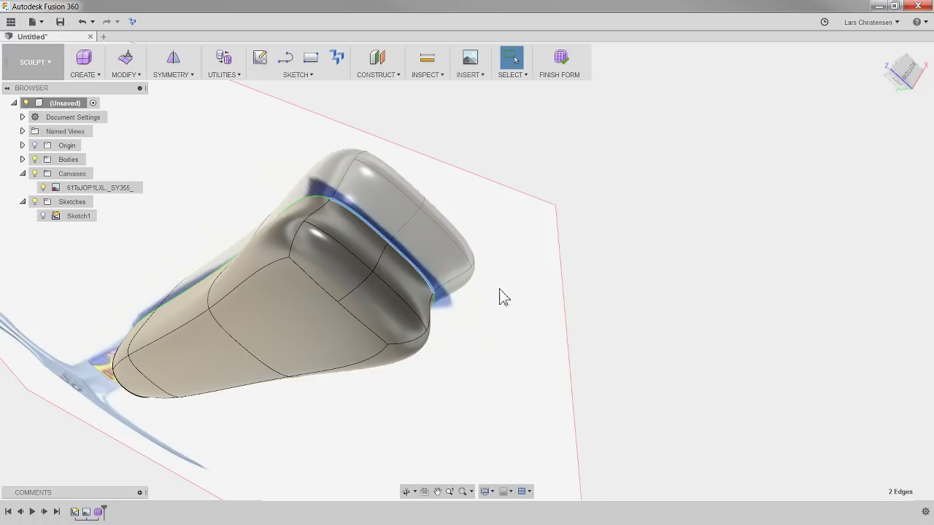
# Lower the handle's top rim edges about 11.271 mm with Edit Form
pyautogui.rightClick(627, 216)
pyautogui.click(653, 211)
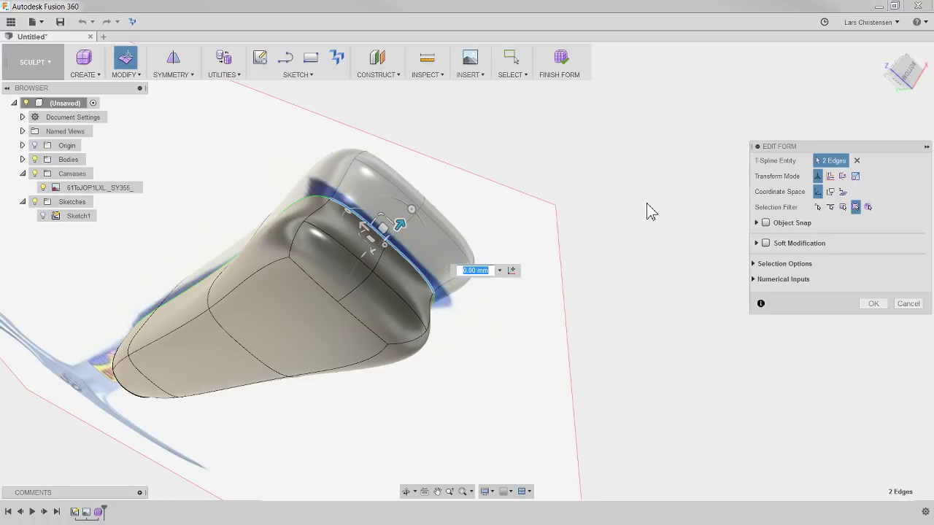
pyautogui.moveTo(528, 273)
pyautogui.keyDown('shift'); pyautogui.mouseDown(button='middle')
pyautogui.moveTo(507, 284)
pyautogui.moveTo(513, 307)
pyautogui.moveTo(498, 319)
pyautogui.moveTo(376, 290)
pyautogui.mouseUp(button='middle'); pyautogui.keyUp('shift')
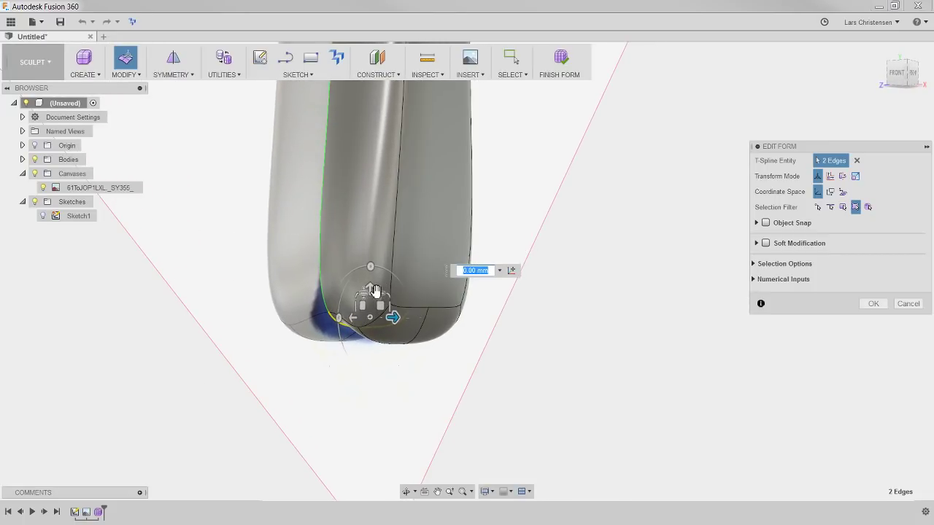
pyautogui.moveTo(373, 290); pyautogui.dragTo(376, 343)
pyautogui.moveTo(386, 343)
pyautogui.keyDown('shift'); pyautogui.mouseDown(button='middle')
pyautogui.moveTo(515, 355)
pyautogui.moveTo(480, 392)
pyautogui.moveTo(647, 355)
pyautogui.moveTo(461, 408)
pyautogui.moveTo(410, 363)
pyautogui.mouseUp(button='middle'); pyautogui.keyUp('shift')
pyautogui.click(641, 356)
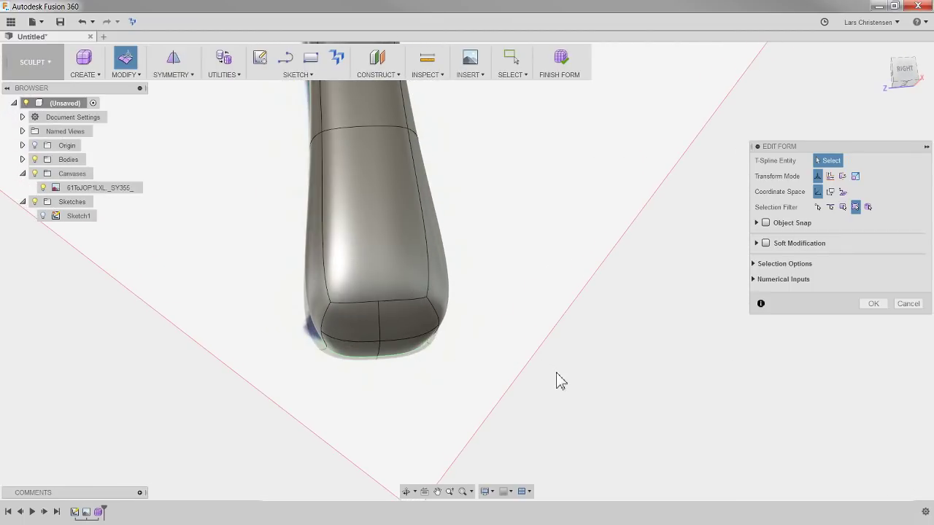
# Move the long side edge of the handle inward about 5.8 mm
pyautogui.moveTo(560, 381)
pyautogui.keyDown('shift'); pyautogui.mouseDown(button='middle')
pyautogui.moveTo(590, 389)
pyautogui.moveTo(390, 402)
pyautogui.moveTo(383, 335)
pyautogui.mouseUp(button='middle'); pyautogui.keyUp('shift')
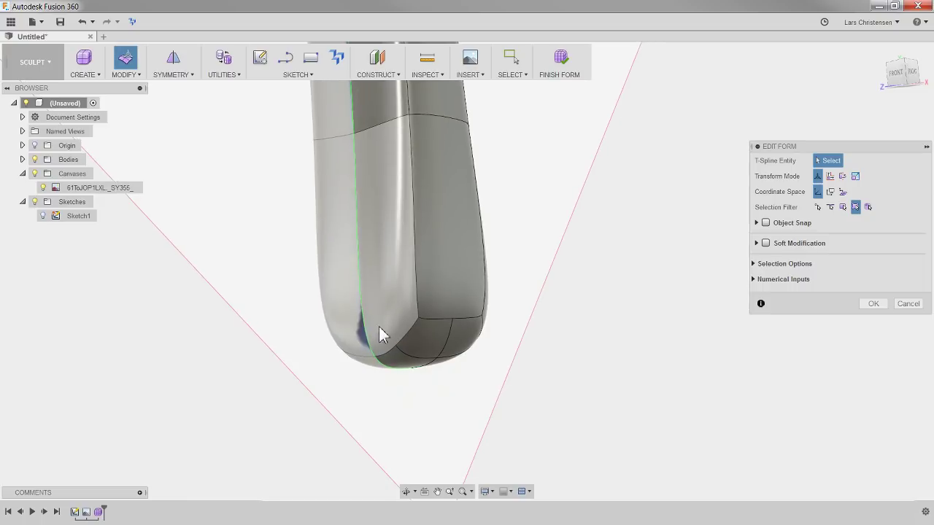
pyautogui.click(368, 343)
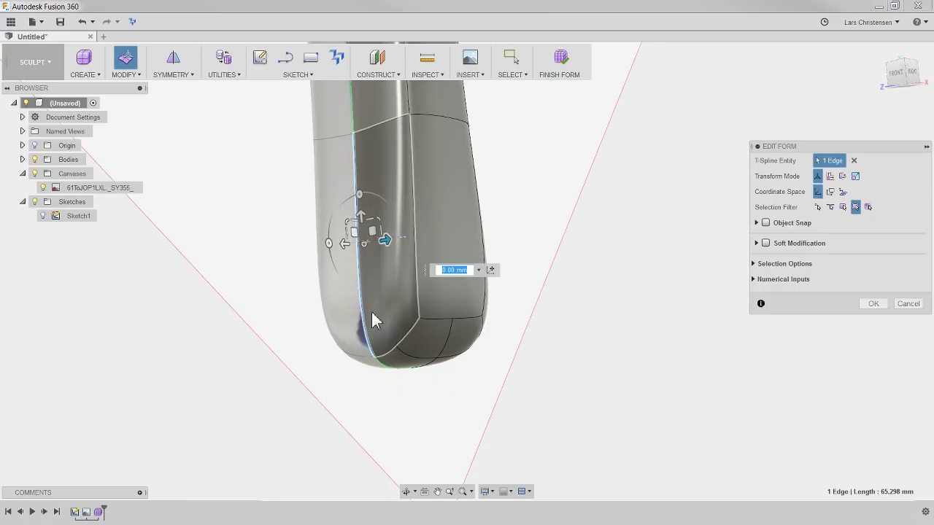
pyautogui.moveTo(344, 245); pyautogui.dragTo(327, 251)
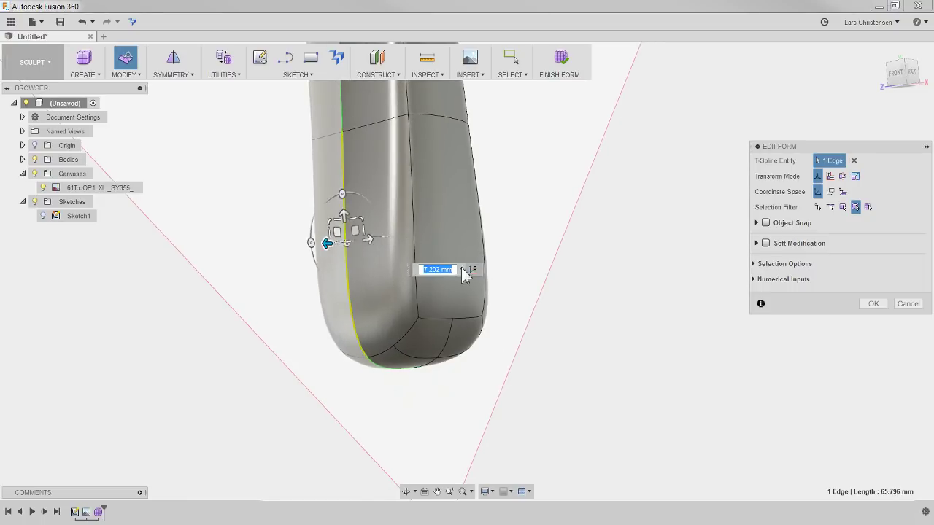
pyautogui.keyDown('shift'); pyautogui.moveTo(464, 274); pyautogui.dragTo(386, 292, button='middle'); pyautogui.keyUp('shift')
pyautogui.moveTo(360, 292); pyautogui.dragTo(486, 273)
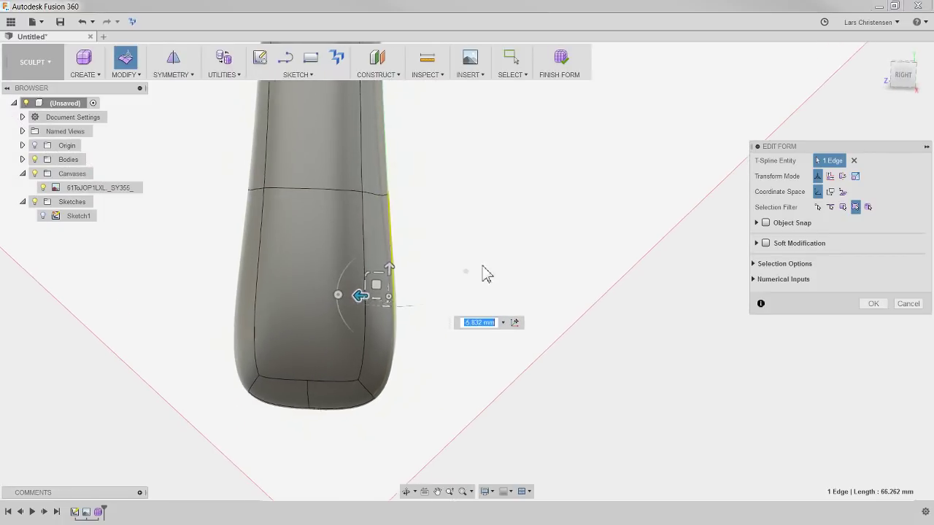
pyautogui.keyDown('shift'); pyautogui.moveTo(487, 274); pyautogui.dragTo(423, 326, button='middle'); pyautogui.keyUp('shift')
pyautogui.click(475, 231)
pyautogui.keyDown('shift'); pyautogui.moveTo(475, 231); pyautogui.dragTo(471, 267, button='middle'); pyautogui.keyUp('shift')
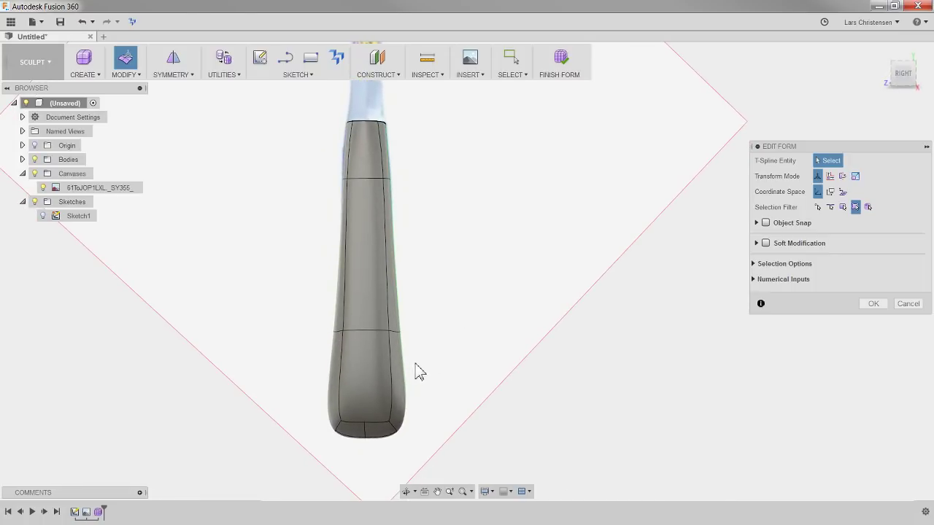
pyautogui.keyDown('shift'); pyautogui.moveTo(420, 372); pyautogui.dragTo(329, 346, button='middle'); pyautogui.keyUp('shift')
# Push the lower-left face and upper side face of the handle out about 2 mm
pyautogui.click(328, 335)
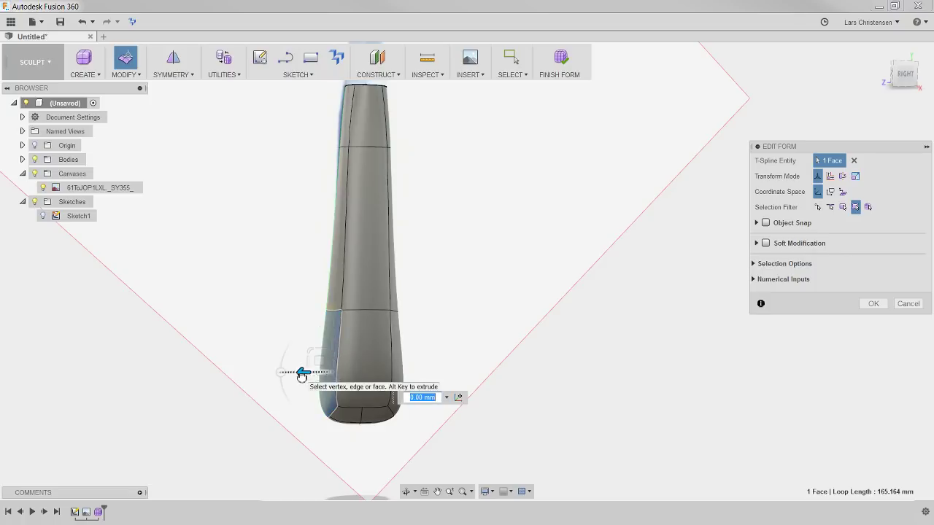
pyautogui.moveTo(302, 375); pyautogui.dragTo(315, 372)
pyautogui.click(349, 288)
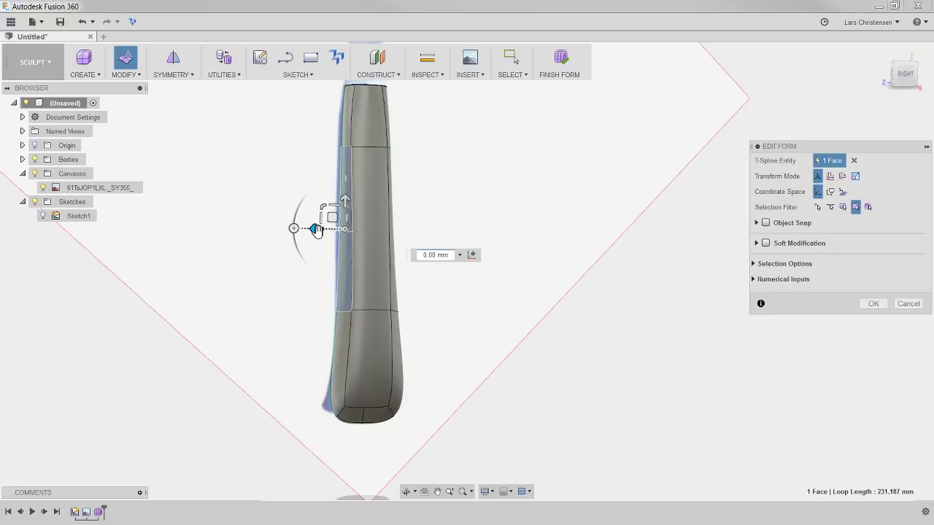
pyautogui.moveTo(316, 230); pyautogui.dragTo(314, 237)
pyautogui.click(349, 478)
pyautogui.scroll(5, 344, 448)
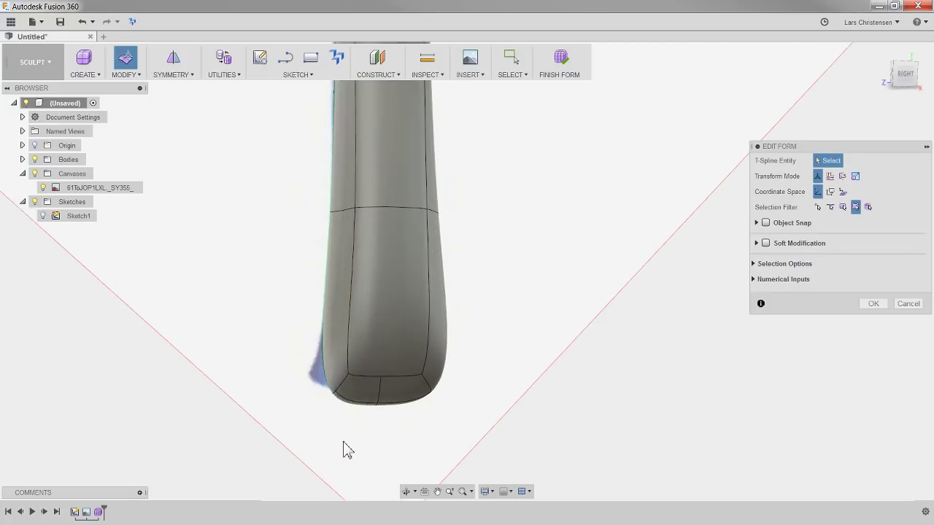
pyautogui.keyDown('shift'); pyautogui.moveTo(411, 422); pyautogui.dragTo(347, 396, button='middle'); pyautogui.keyUp('shift')
# Push the two bottom edges of the handle outward 5.443 mm
pyautogui.click(337, 368)
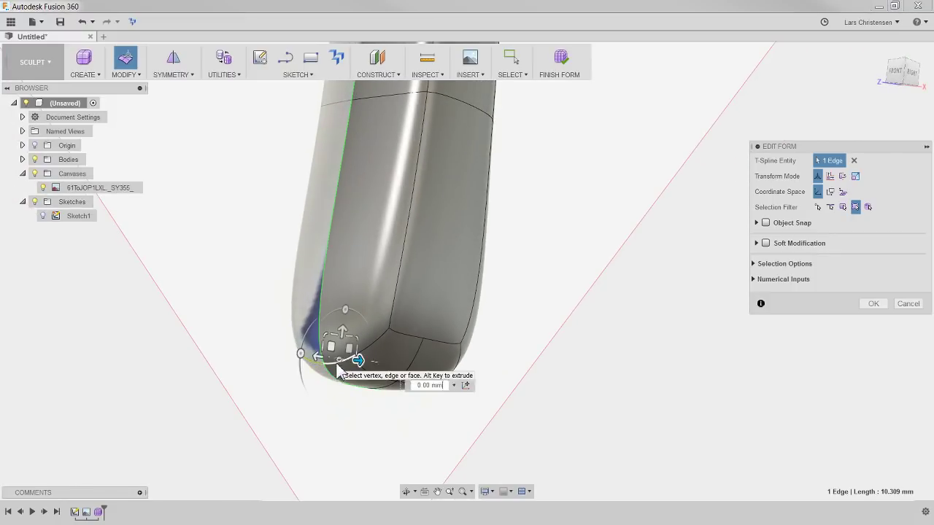
pyautogui.keyDown('shift'); pyautogui.click(374, 345); pyautogui.keyUp('shift')
pyautogui.keyDown('shift'); pyautogui.moveTo(406, 415); pyautogui.dragTo(325, 387, button='middle'); pyautogui.keyUp('shift')
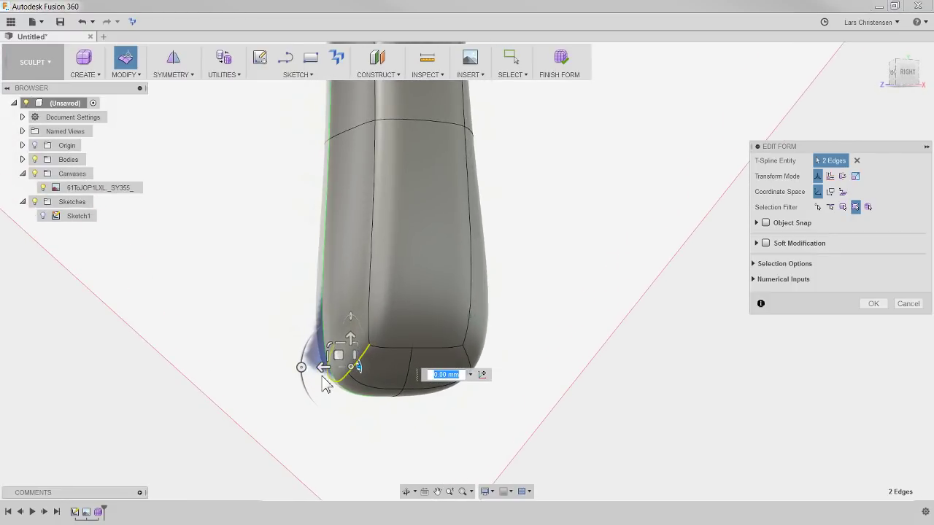
pyautogui.moveTo(323, 368); pyautogui.dragTo(303, 367)
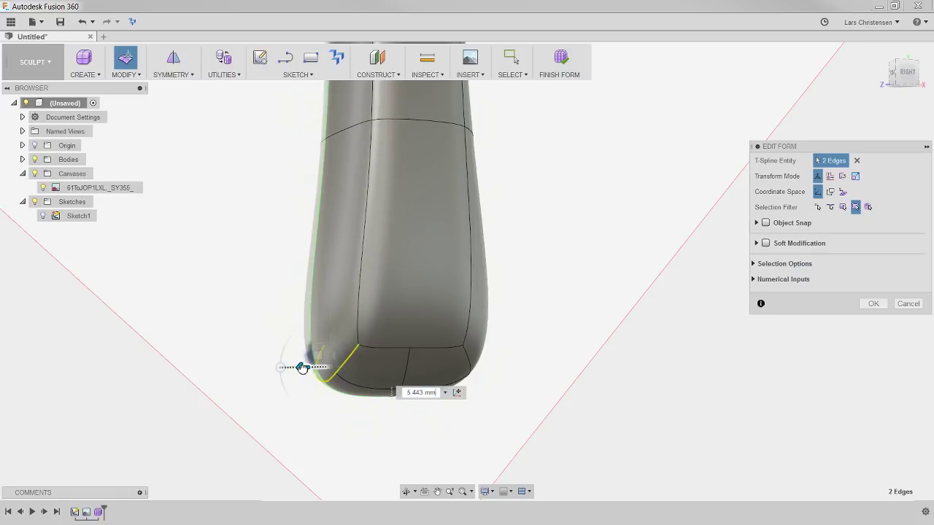
pyautogui.keyDown('shift'); pyautogui.moveTo(301, 367); pyautogui.dragTo(237, 310, button='middle'); pyautogui.keyUp('shift')
pyautogui.click(238, 310)
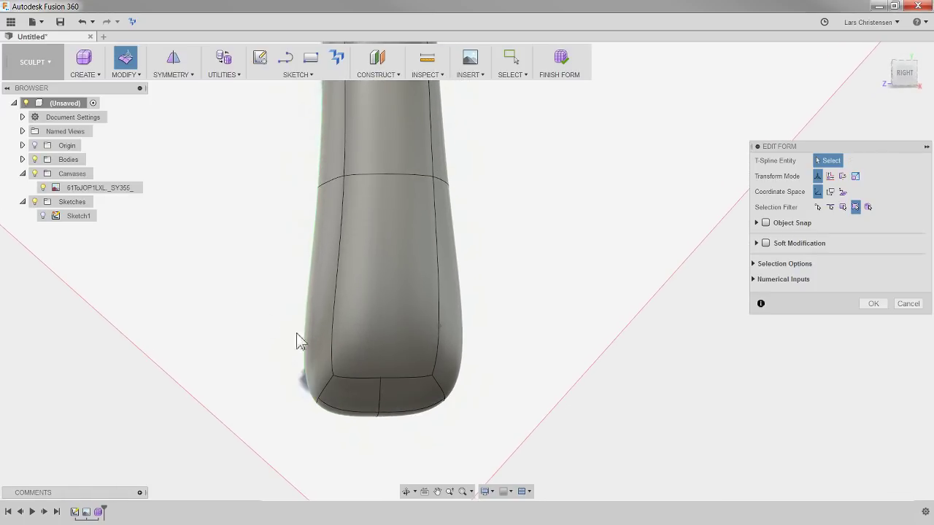
# Tilt the handle's left side face by -7 degrees
pyautogui.click(315, 343)
pyautogui.keyDown('shift'); pyautogui.moveTo(333, 367); pyautogui.dragTo(296, 309, button='middle'); pyautogui.keyUp('shift')
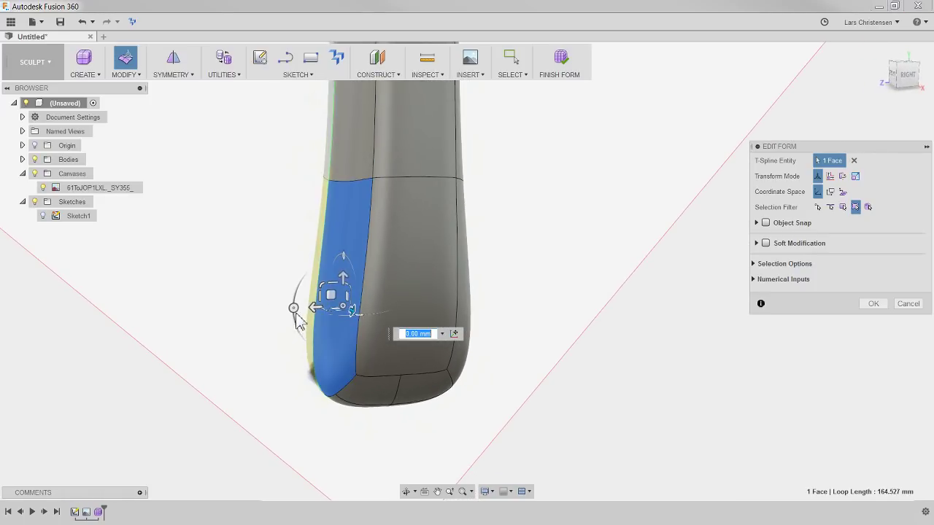
pyautogui.moveTo(294, 308); pyautogui.dragTo(303, 304)
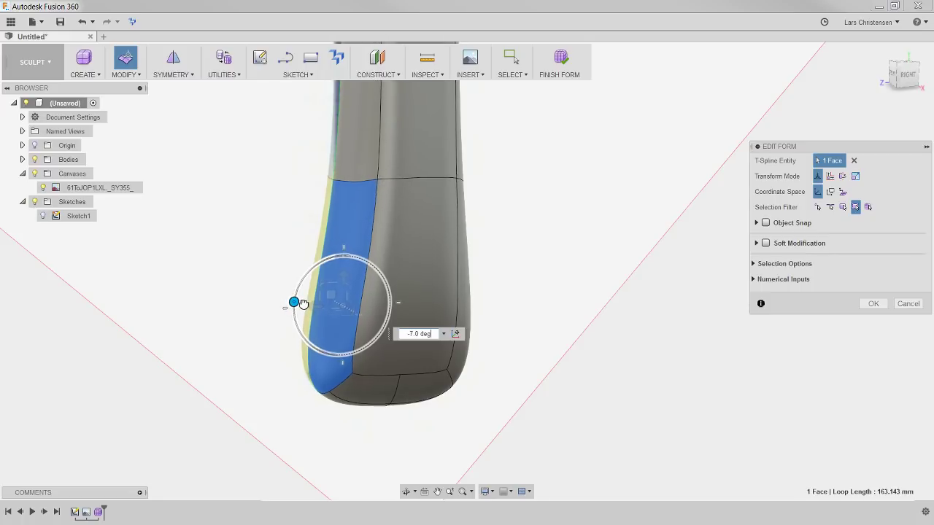
pyautogui.keyDown('shift'); pyautogui.moveTo(303, 303); pyautogui.dragTo(387, 297, button='middle'); pyautogui.keyUp('shift')
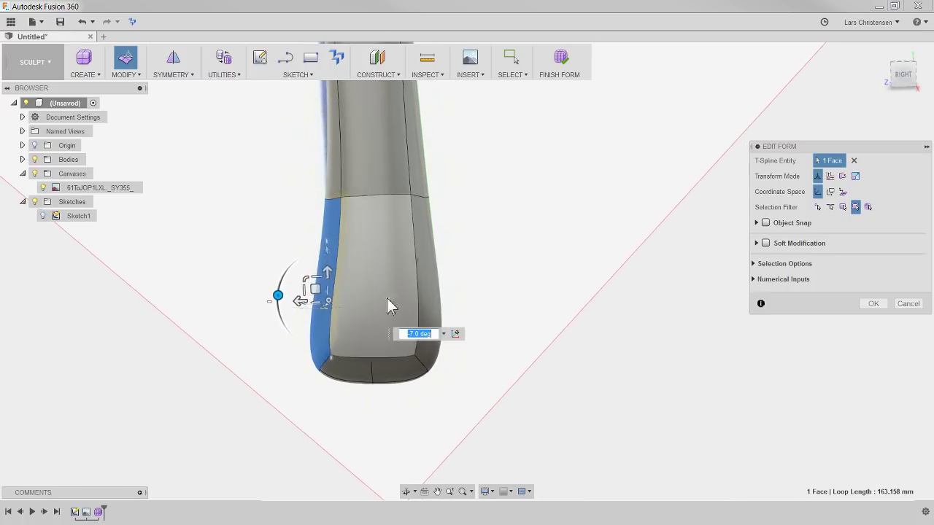
pyautogui.click(521, 240)
pyautogui.scroll(5, 521, 240)
# Nudge another side face of the handle slightly outward
pyautogui.click(337, 304)
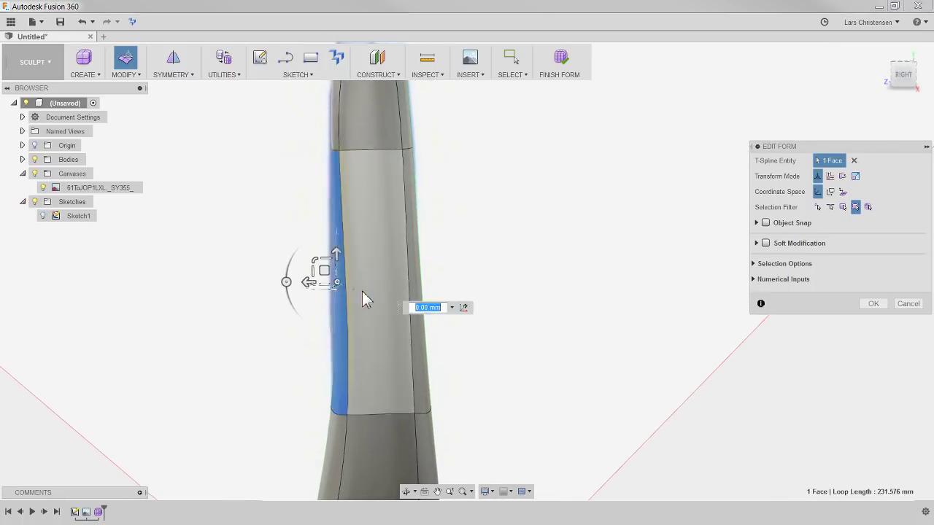
pyautogui.moveTo(310, 285); pyautogui.dragTo(311, 285)
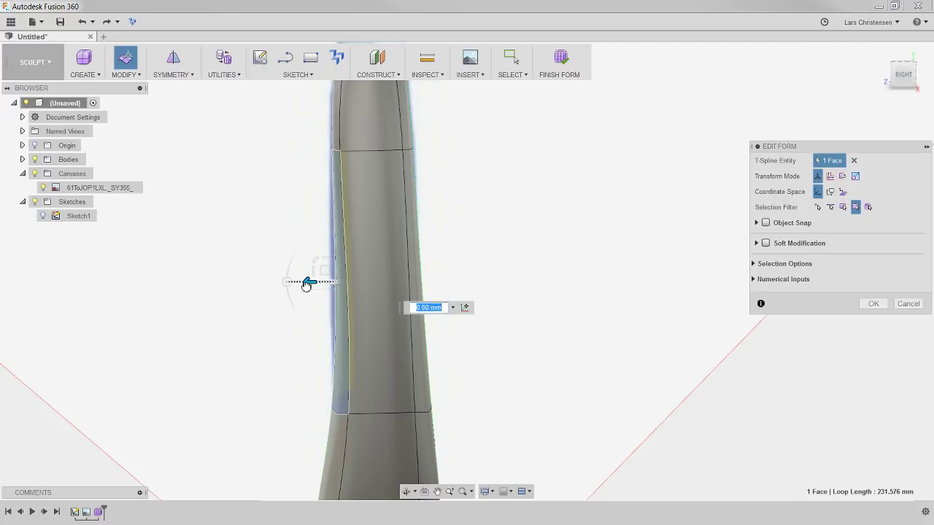
pyautogui.click(515, 219)
pyautogui.scroll(-3, 507, 229)
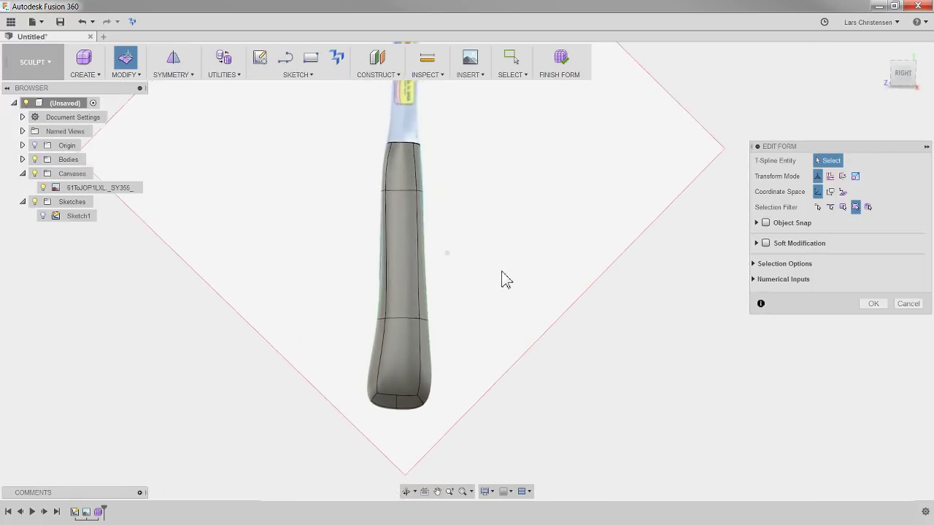
pyautogui.keyDown('shift'); pyautogui.moveTo(507, 279); pyautogui.dragTo(421, 266, button='middle'); pyautogui.keyUp('shift')
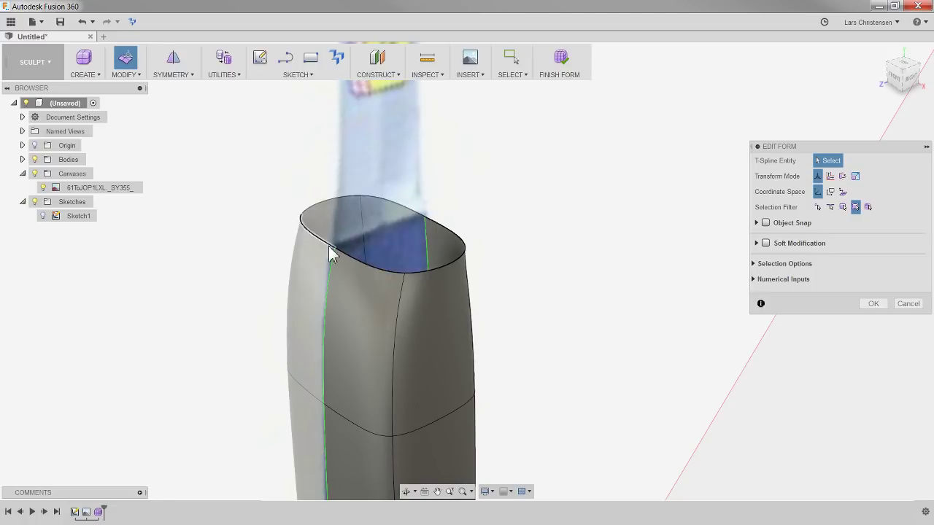
# Orbit to see into the open top and close Edit Form
pyautogui.keyDown('shift'); pyautogui.moveTo(379, 236); pyautogui.dragTo(495, 265, button='middle'); pyautogui.keyUp('shift')
pyautogui.click(875, 305)
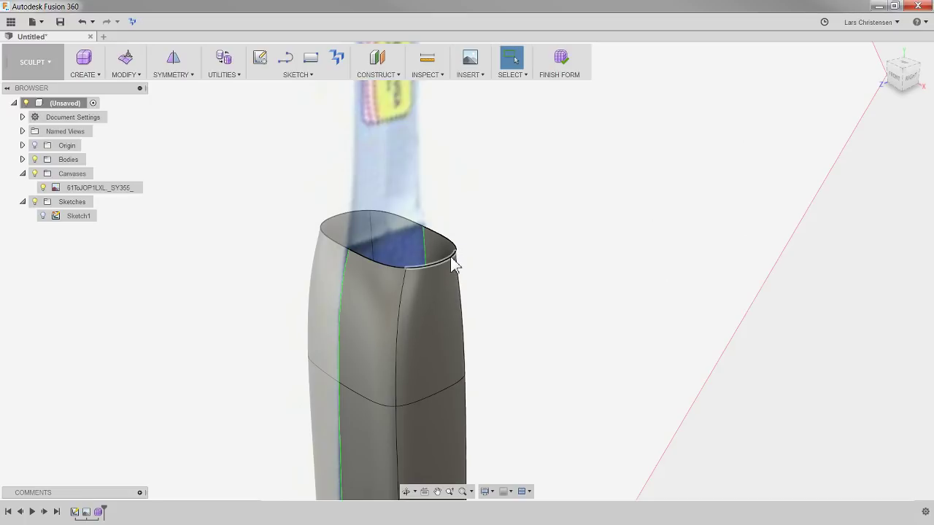
# Raise the top rim edges 18.794 mm, after trying 17.111 and 28.387 mm
pyautogui.rightClick(573, 223)
pyautogui.click(608, 198)
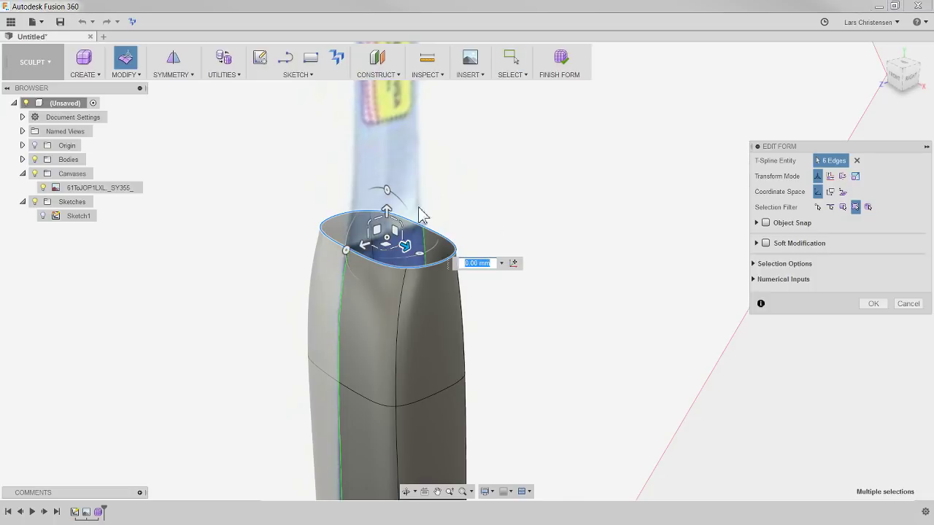
pyautogui.moveTo(387, 210); pyautogui.dragTo(398, 147)
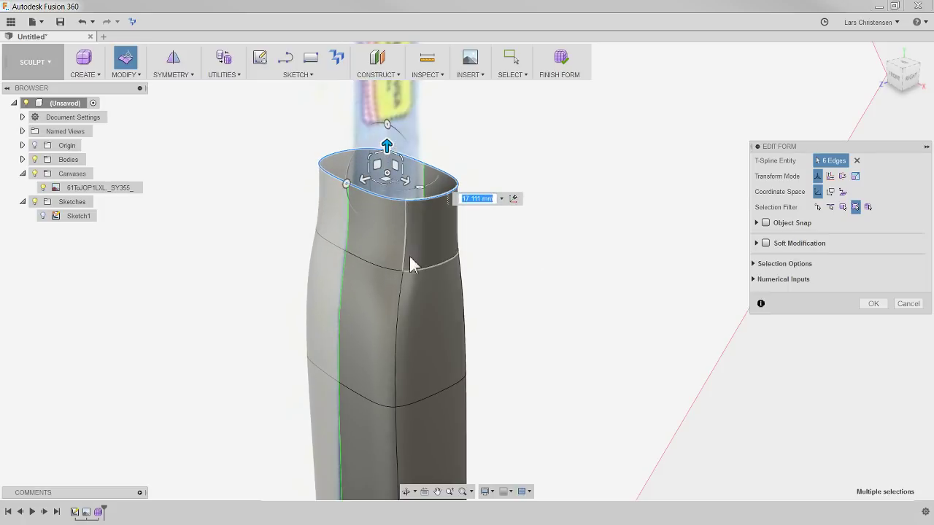
pyautogui.hotkey('ctrl', 'z')
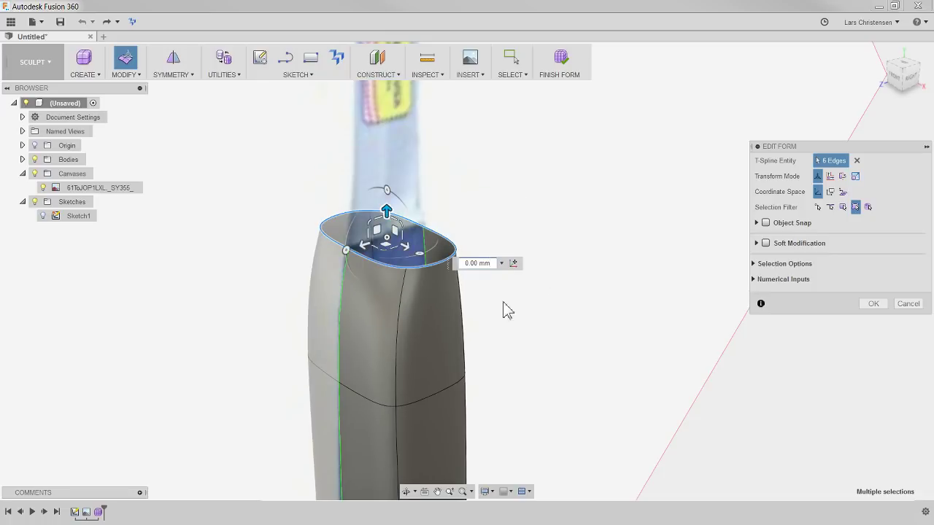
pyautogui.moveTo(387, 211); pyautogui.dragTo(387, 102)
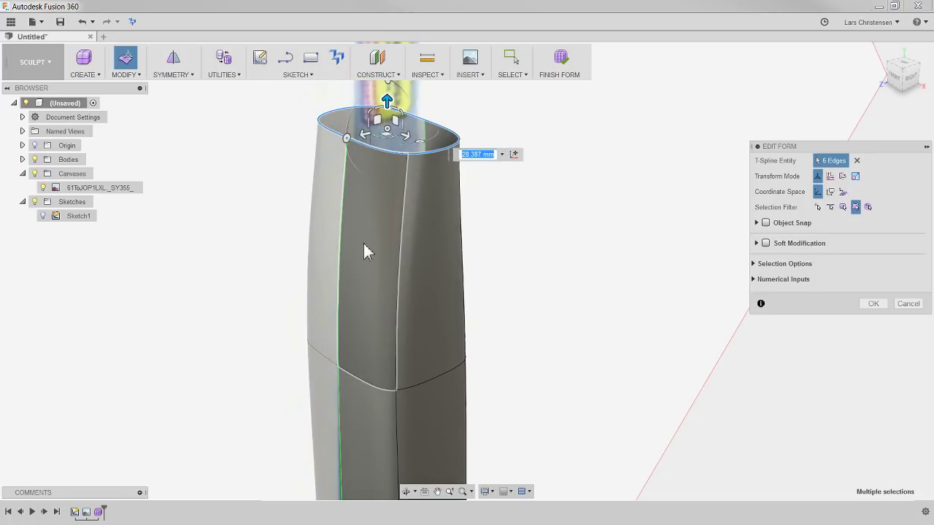
pyautogui.hotkey('ctrl', 'z')
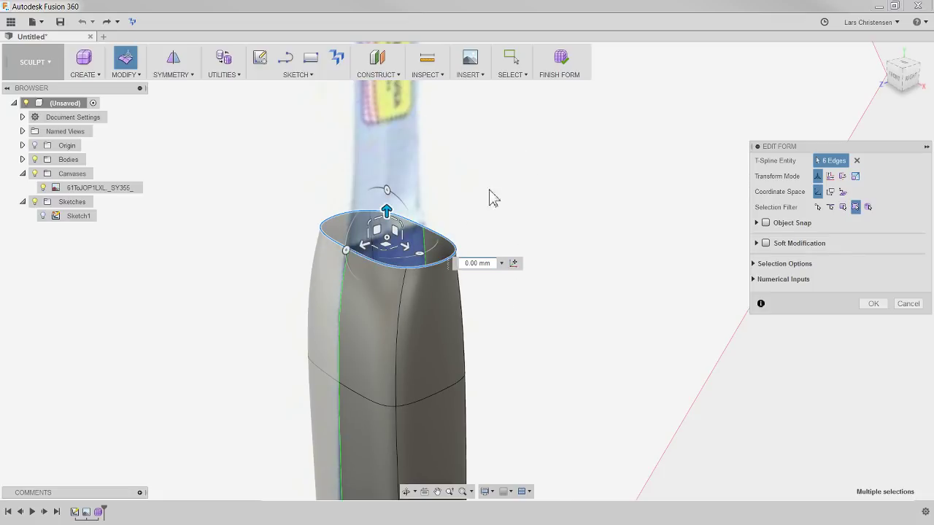
pyautogui.moveTo(386, 211); pyautogui.dragTo(386, 138)
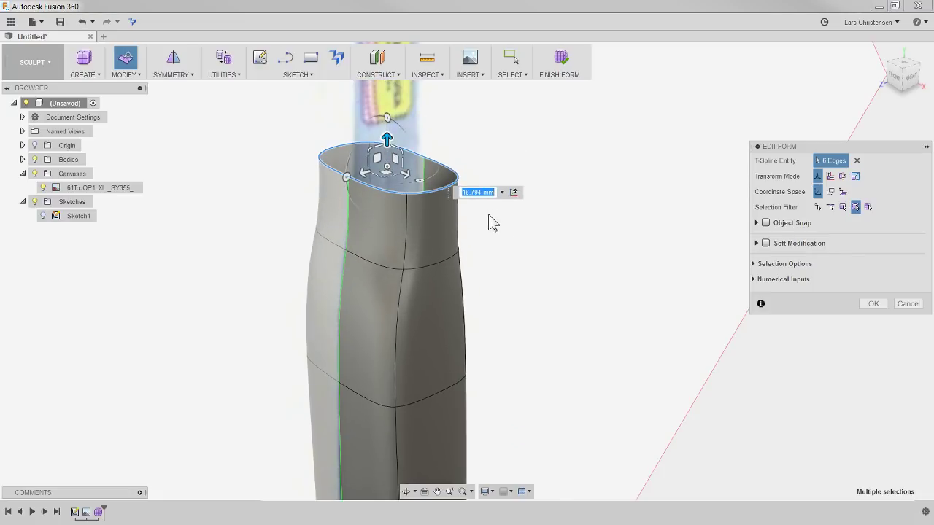
pyautogui.scroll(-5, 487, 217)
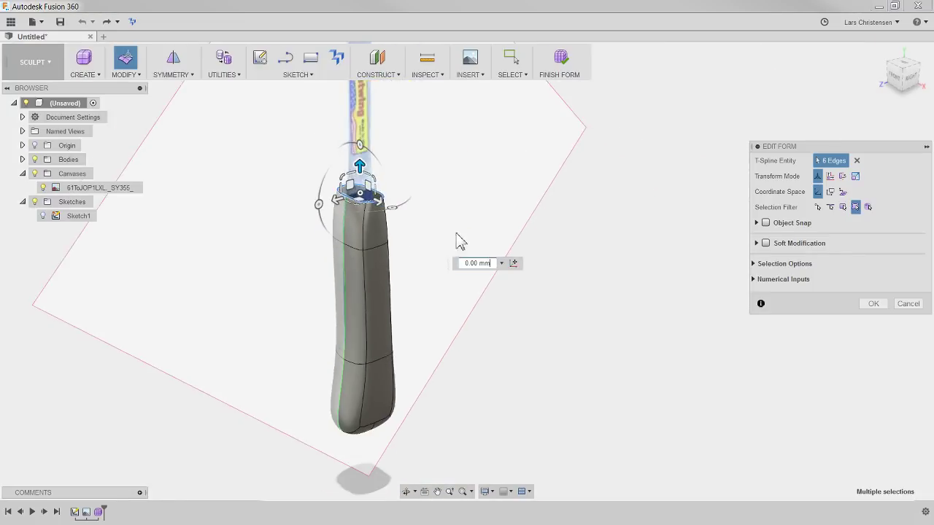
pyautogui.keyDown('shift'); pyautogui.moveTo(473, 333); pyautogui.dragTo(471, 403, button='middle'); pyautogui.keyUp('shift')
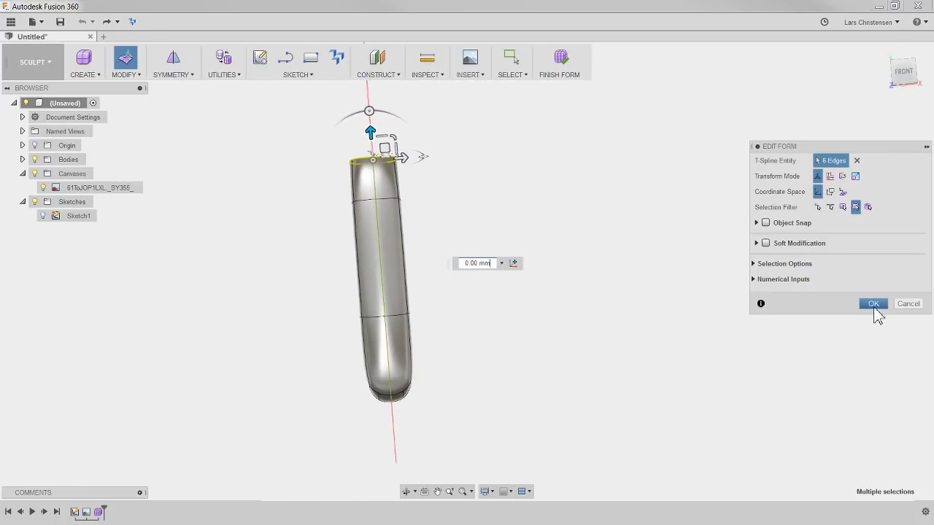
pyautogui.click(586, 285)
pyautogui.keyDown('shift'); pyautogui.moveTo(586, 285); pyautogui.dragTo(404, 373, button='middle'); pyautogui.keyUp('shift')
# Move three mid-grip faces -5.636 mm and commit the form edit
pyautogui.click(356, 321)
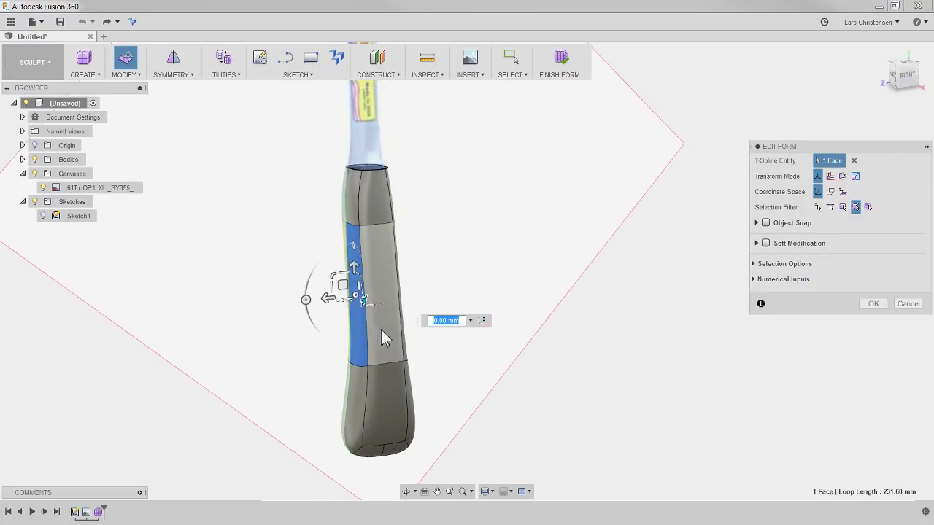
pyautogui.keyDown('shift'); pyautogui.click(387, 265); pyautogui.keyUp('shift')
pyautogui.keyDown('shift'); pyautogui.moveTo(518, 323); pyautogui.dragTo(436, 345, button='middle'); pyautogui.keyUp('shift')
pyautogui.keyDown('shift'); pyautogui.click(377, 319); pyautogui.keyUp('shift')
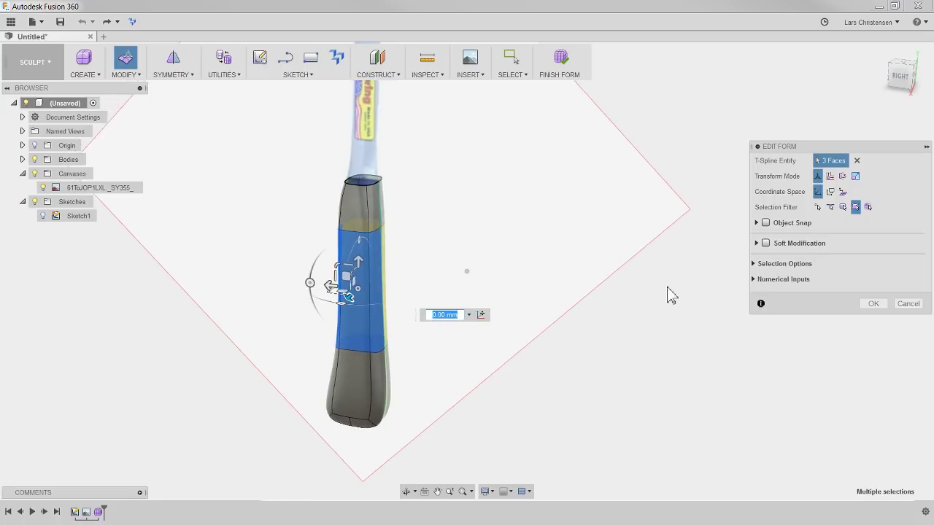
pyautogui.keyDown('shift'); pyautogui.moveTo(667, 294); pyautogui.dragTo(467, 295, button='middle'); pyautogui.keyUp('shift')
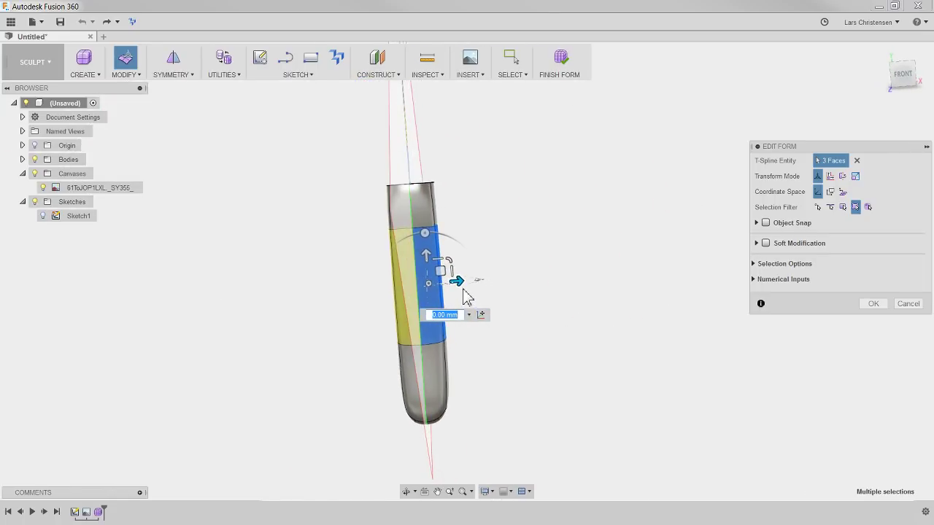
pyautogui.moveTo(461, 286); pyautogui.dragTo(453, 288)
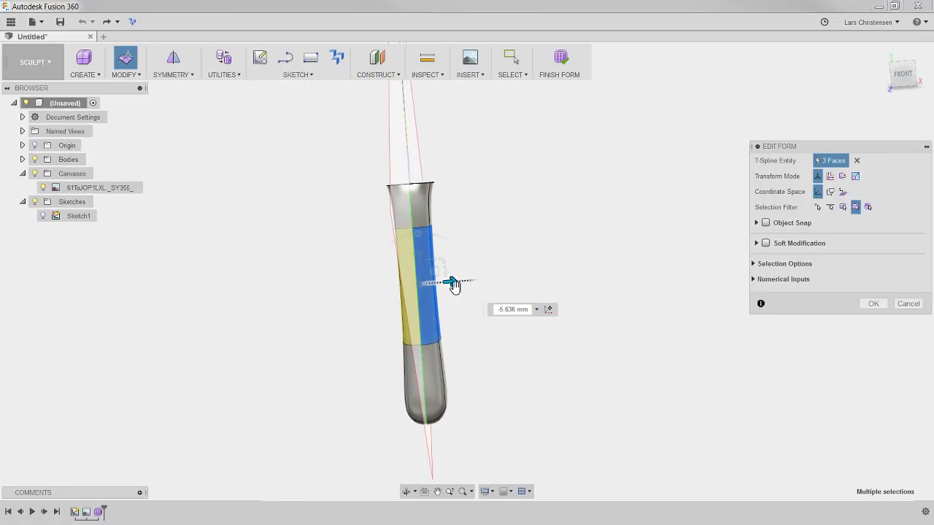
pyautogui.hotkey('ctrl', 'y')
pyautogui.moveTo(444, 283)
pyautogui.keyDown('shift'); pyautogui.mouseDown(button='middle')
pyautogui.moveTo(429, 298)
pyautogui.moveTo(425, 365)
pyautogui.moveTo(385, 245)
pyautogui.moveTo(486, 244)
pyautogui.moveTo(450, 329)
pyautogui.moveTo(555, 397)
pyautogui.moveTo(796, 165)
pyautogui.moveTo(863, 305)
pyautogui.moveTo(813, 321)
pyautogui.moveTo(876, 310)
pyautogui.moveTo(479, 382)
pyautogui.moveTo(417, 323)
pyautogui.moveTo(409, 379)
pyautogui.moveTo(394, 377)
pyautogui.mouseUp(button='middle'); pyautogui.keyUp('shift')
pyautogui.click(875, 305)
# Hide the hammer canvas image and turn the handle body toward the right view
pyautogui.click(43, 188)
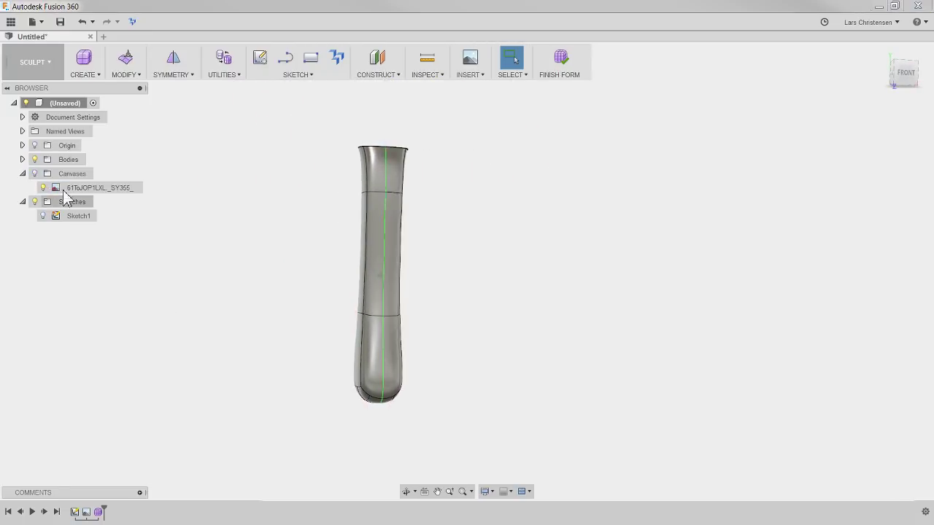
pyautogui.moveTo(241, 292)
pyautogui.keyDown('shift'); pyautogui.mouseDown(button='middle')
pyautogui.moveTo(273, 323)
pyautogui.moveTo(329, 294)
pyautogui.moveTo(325, 217)
pyautogui.moveTo(330, 415)
pyautogui.moveTo(333, 397)
pyautogui.moveTo(340, 409)
pyautogui.moveTo(392, 334)
pyautogui.moveTo(348, 337)
pyautogui.moveTo(348, 294)
pyautogui.moveTo(319, 387)
pyautogui.moveTo(362, 381)
pyautogui.moveTo(429, 300)
pyautogui.moveTo(411, 287)
pyautogui.moveTo(380, 180)
pyautogui.moveTo(425, 202)
pyautogui.moveTo(378, 207)
pyautogui.moveTo(430, 206)
pyautogui.moveTo(402, 250)
pyautogui.mouseUp(button='middle'); pyautogui.keyUp('shift')
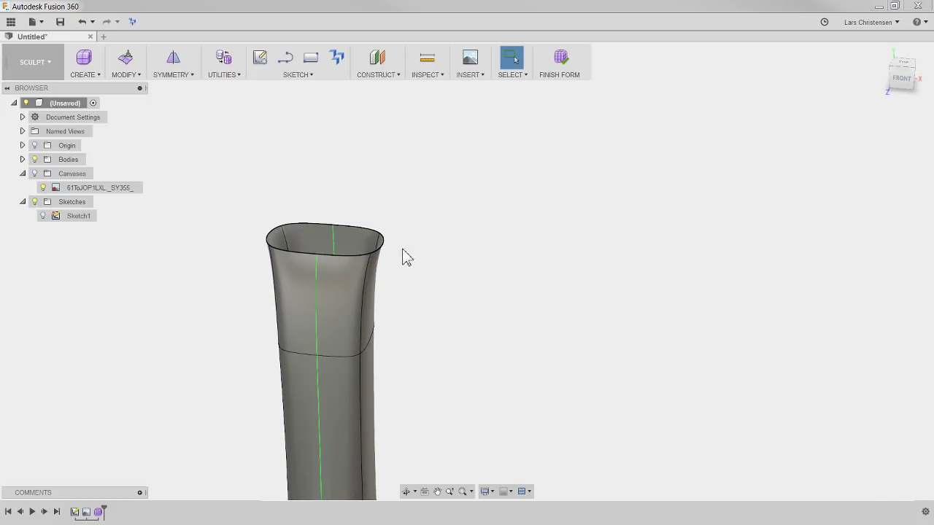
# Use Edit Form to pull the top rim edge inward to -8.601 mm
pyautogui.rightClick(383, 253)
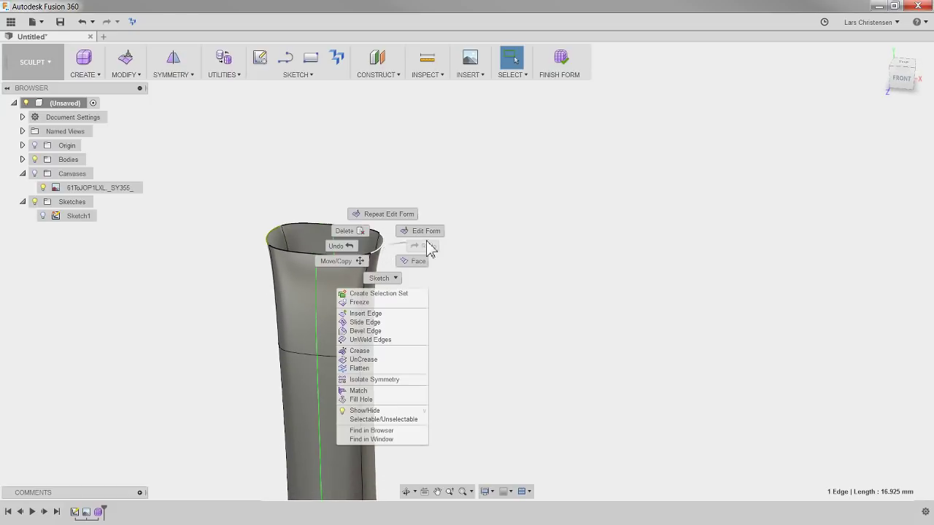
pyautogui.click(419, 235)
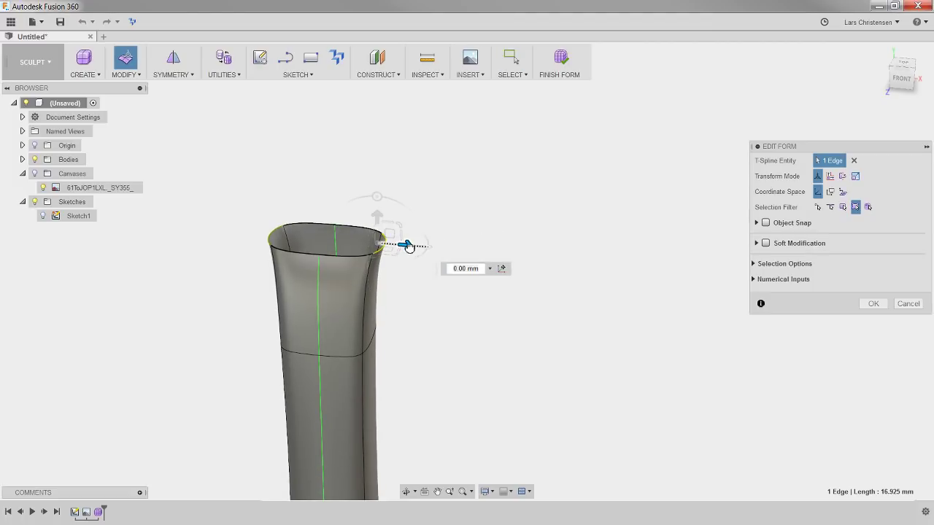
pyautogui.moveTo(403, 244); pyautogui.dragTo(382, 243)
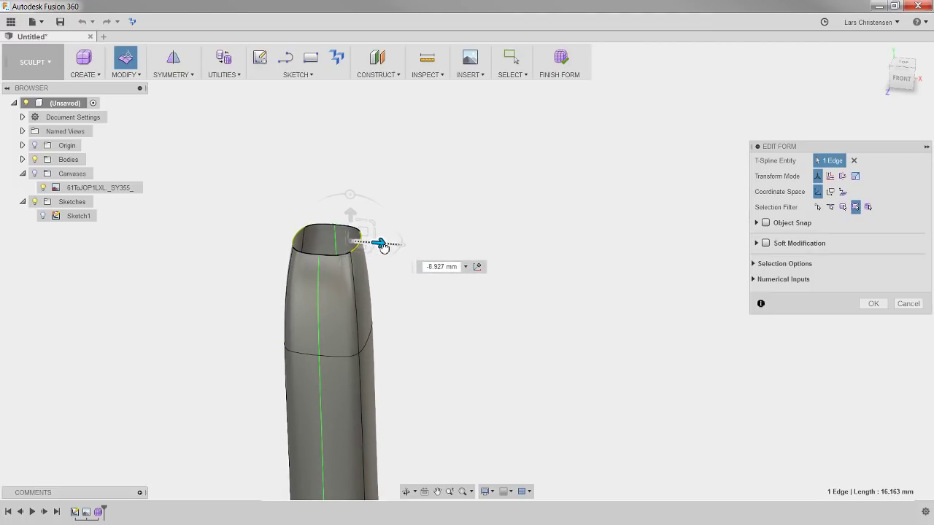
pyautogui.keyDown('shift'); pyautogui.moveTo(382, 244); pyautogui.dragTo(471, 239, button='middle'); pyautogui.keyUp('shift')
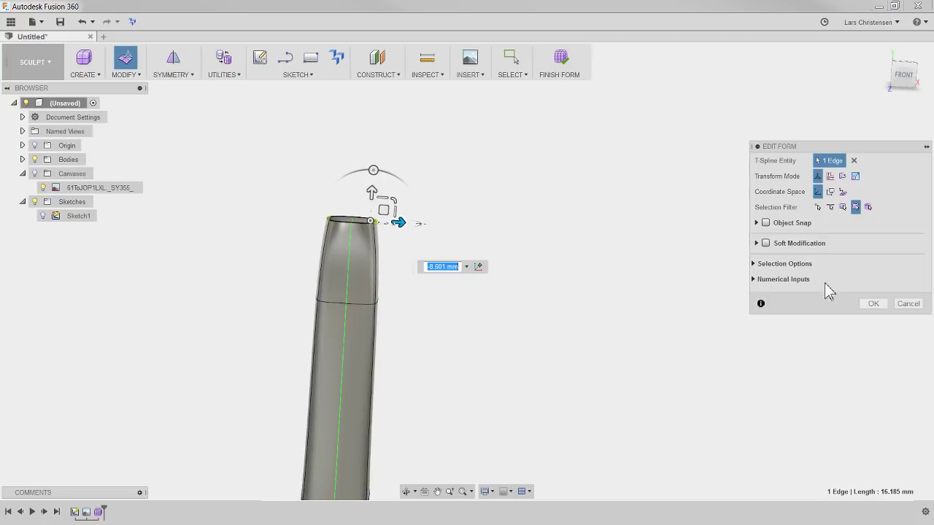
pyautogui.click(873, 304)
# Inspect the narrowed top from the side and select the rim around the opening
pyautogui.keyDown('shift'); pyautogui.moveTo(509, 281); pyautogui.dragTo(487, 278, button='middle'); pyautogui.keyUp('shift')
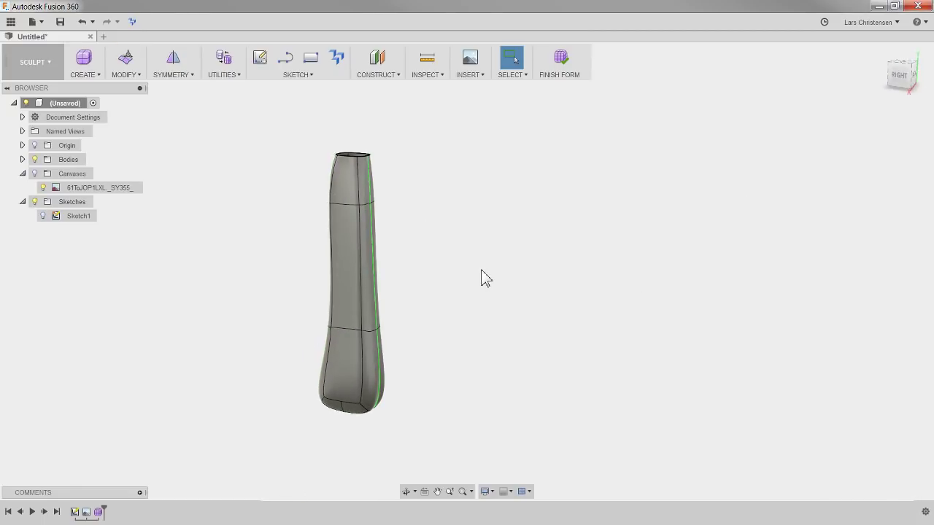
pyautogui.keyDown('shift'); pyautogui.moveTo(428, 245); pyautogui.dragTo(409, 236, button='middle'); pyautogui.keyUp('shift')
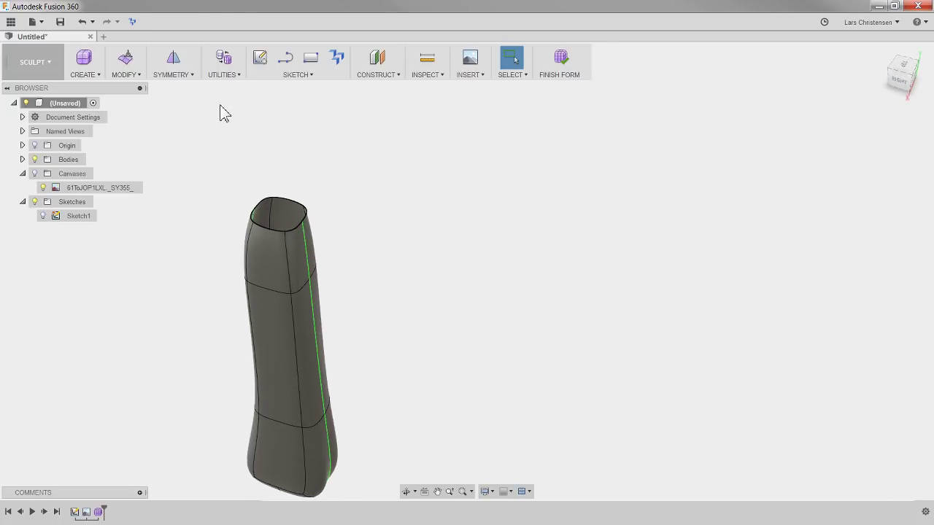
pyautogui.click(127, 75)
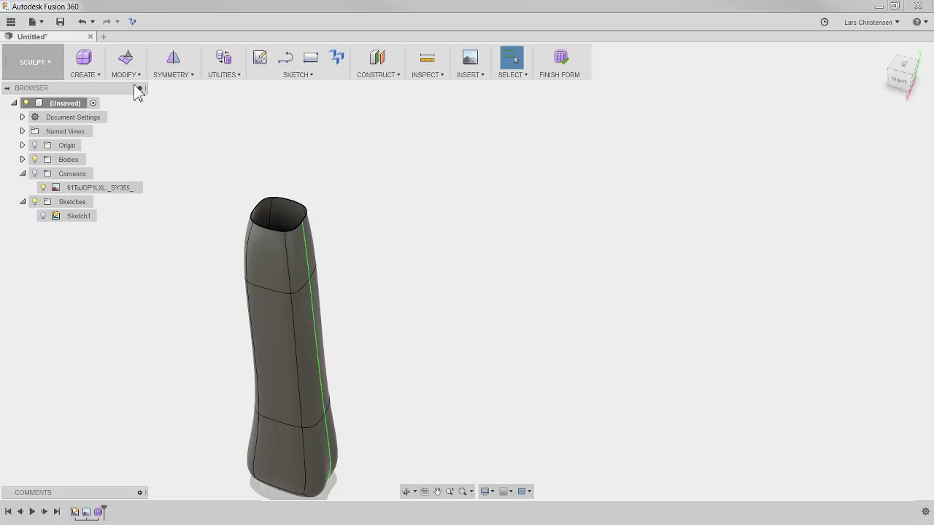
pyautogui.click(299, 210)
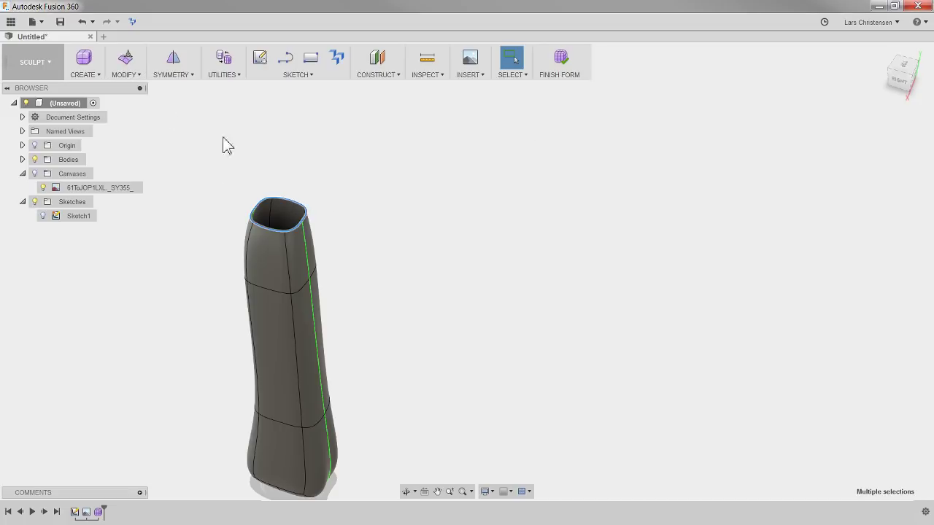
# Fill the top hole in Reduced Star mode with Maintain Crease Edges checked
pyautogui.click(129, 77)
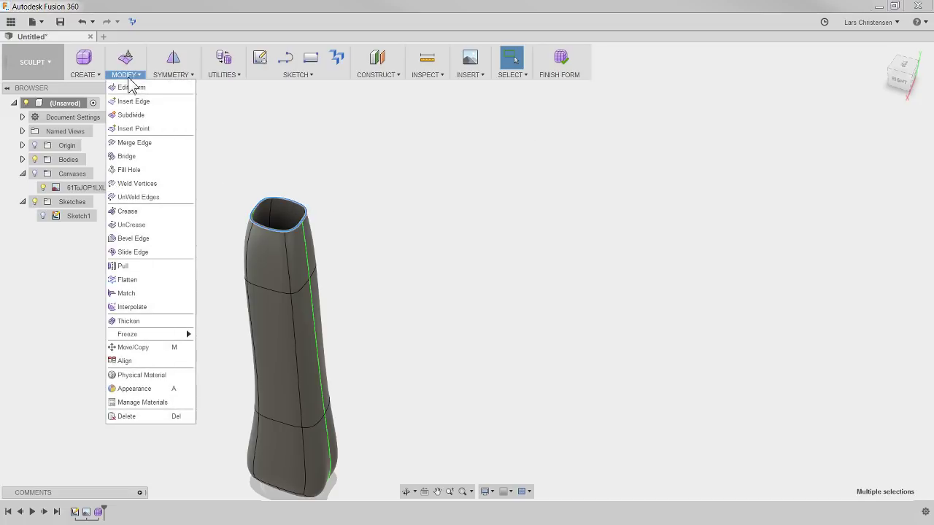
pyautogui.click(121, 173)
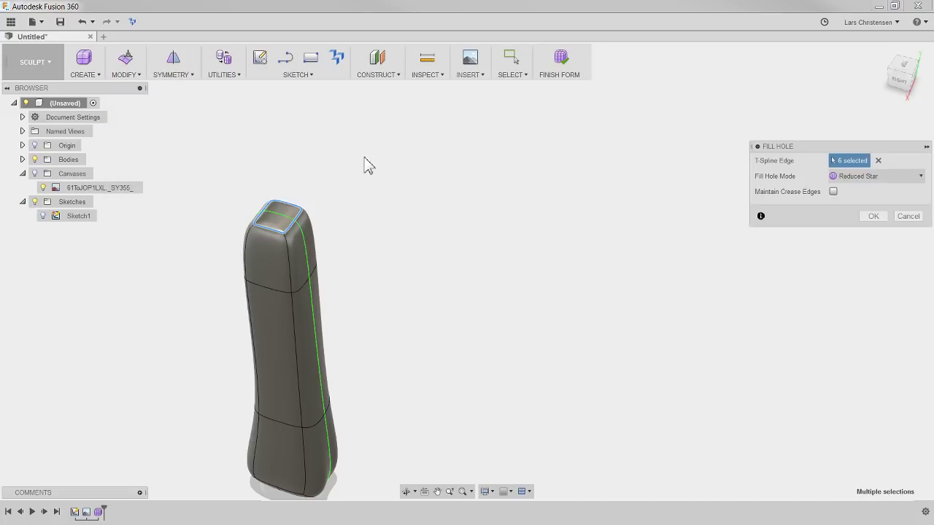
pyautogui.click(834, 192)
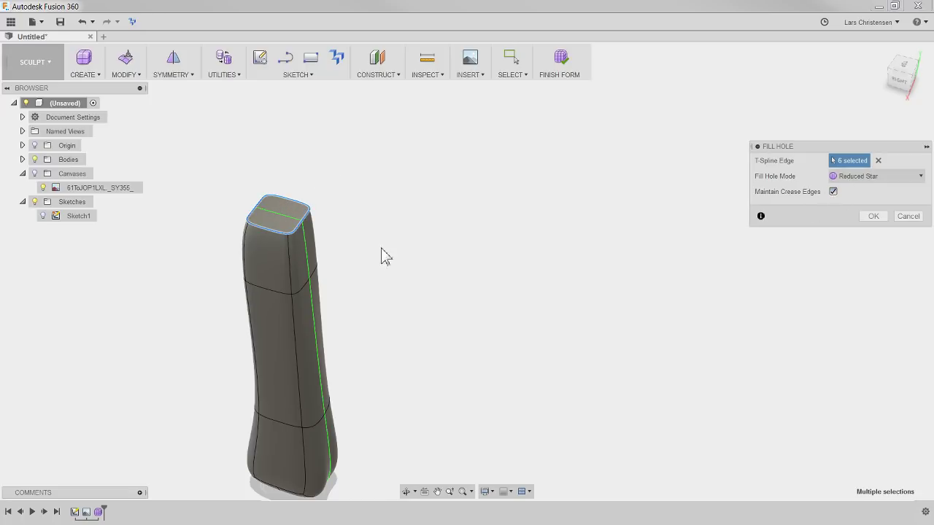
pyautogui.keyDown('shift'); pyautogui.moveTo(302, 219); pyautogui.dragTo(610, 210, button='middle'); pyautogui.keyUp('shift')
pyautogui.click(873, 217)
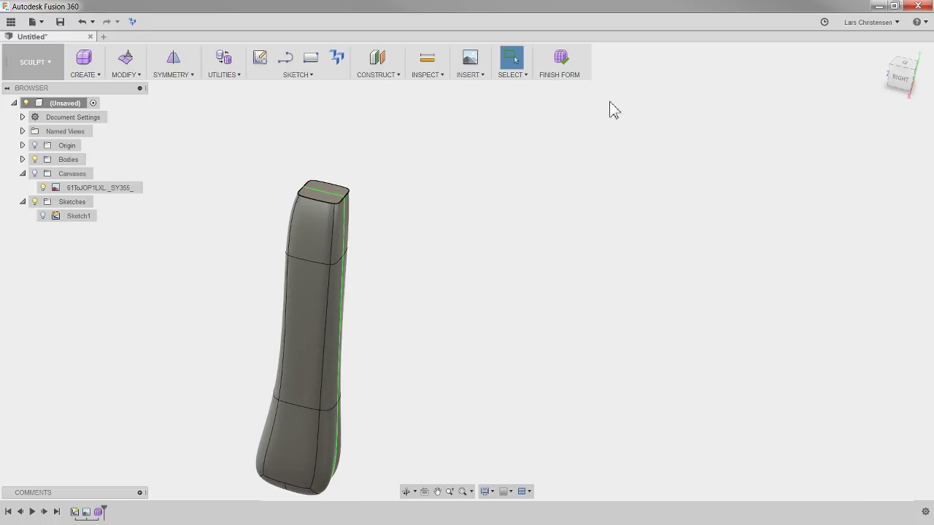
# Finish the form, select Body1 under Bodies, and show the hammer canvas behind it
pyautogui.click(563, 61)
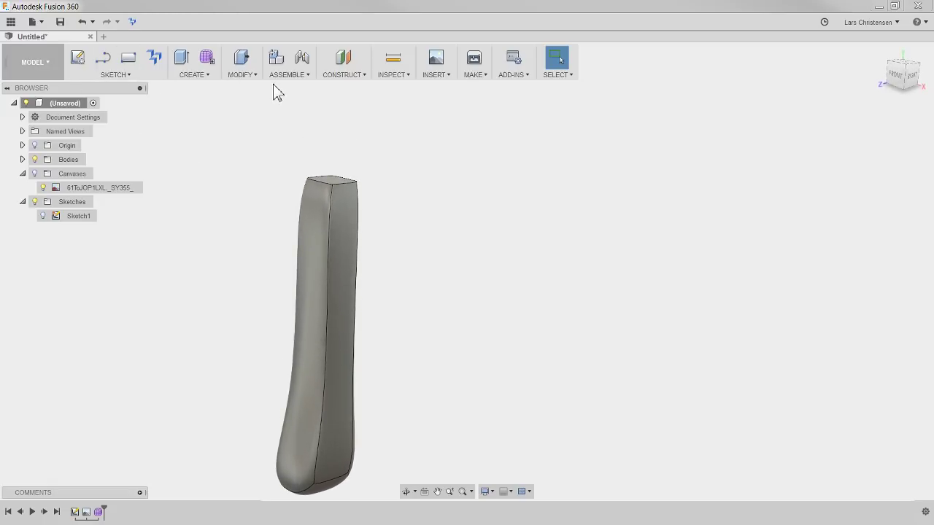
pyautogui.click(22, 159)
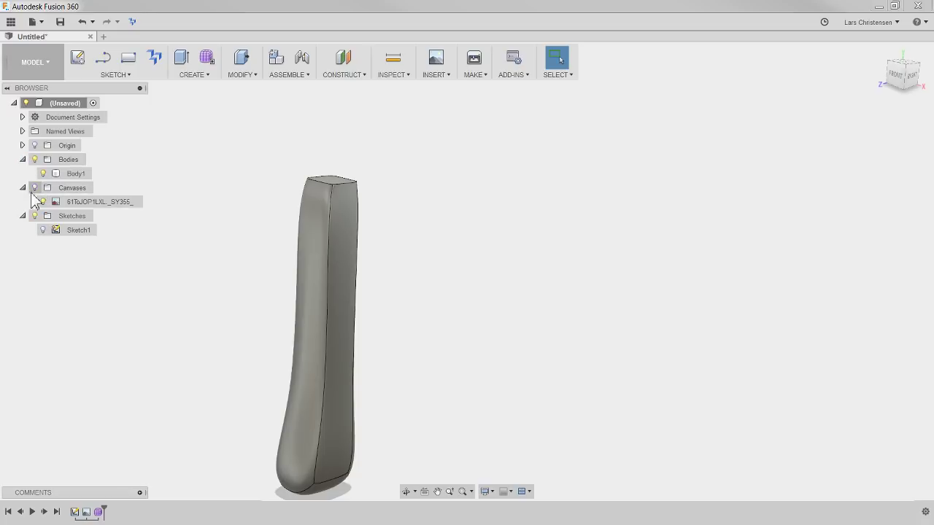
pyautogui.click(76, 174)
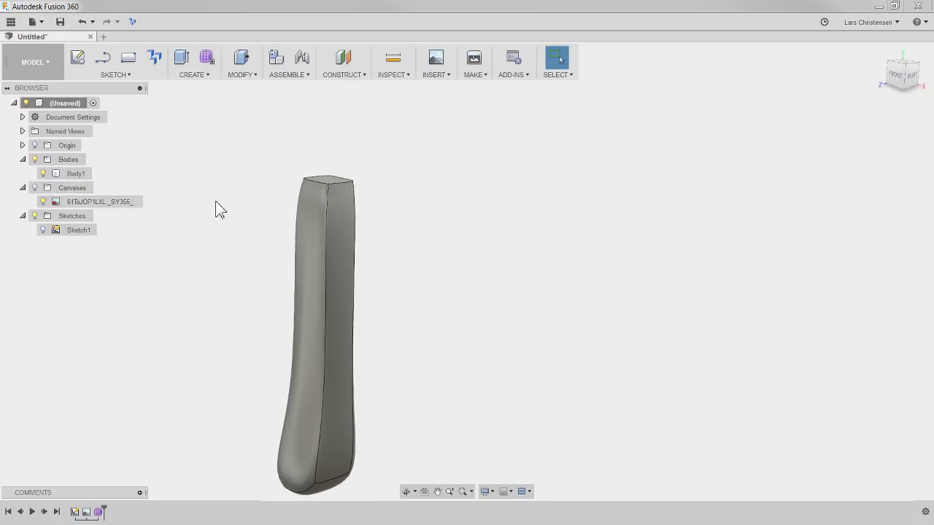
pyautogui.click(43, 202)
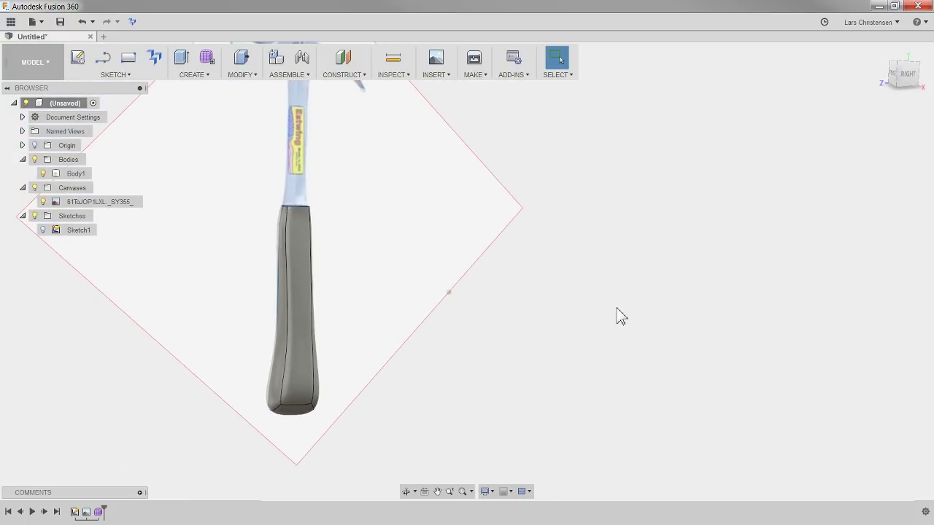
pyautogui.keyDown('shift'); pyautogui.moveTo(593, 295); pyautogui.dragTo(264, 427, button='middle'); pyautogui.keyUp('shift')
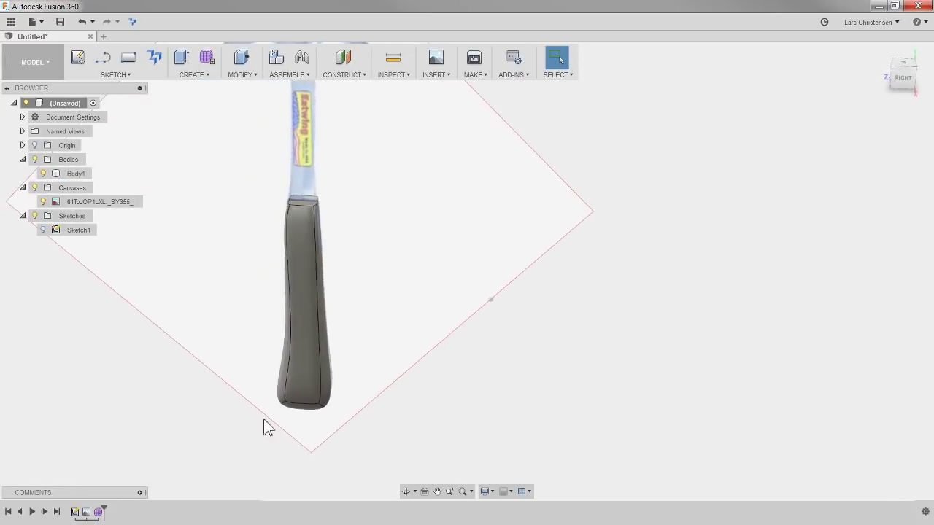
# Reopen Form1 for editing from the timeline and turn to a side view of the handle top
pyautogui.rightClick(99, 513)
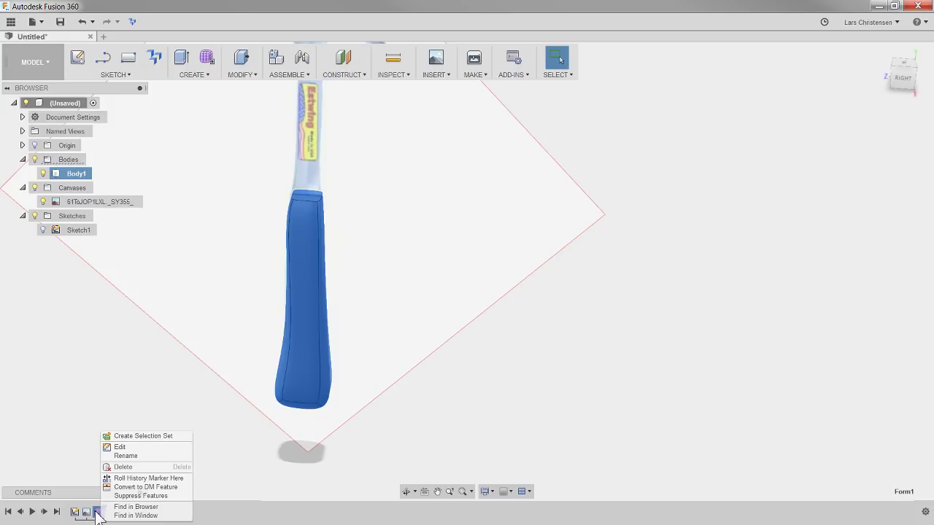
pyautogui.click(123, 447)
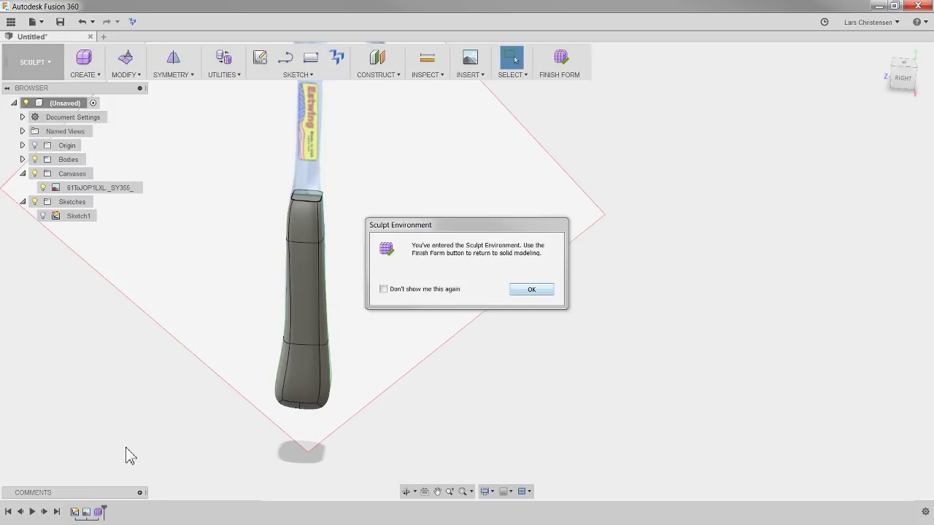
pyautogui.click(532, 290)
pyautogui.moveTo(513, 302)
pyautogui.keyDown('shift'); pyautogui.mouseDown(button='middle')
pyautogui.moveTo(357, 259)
pyautogui.moveTo(322, 276)
pyautogui.moveTo(386, 276)
pyautogui.mouseUp(button='middle'); pyautogui.keyUp('shift')
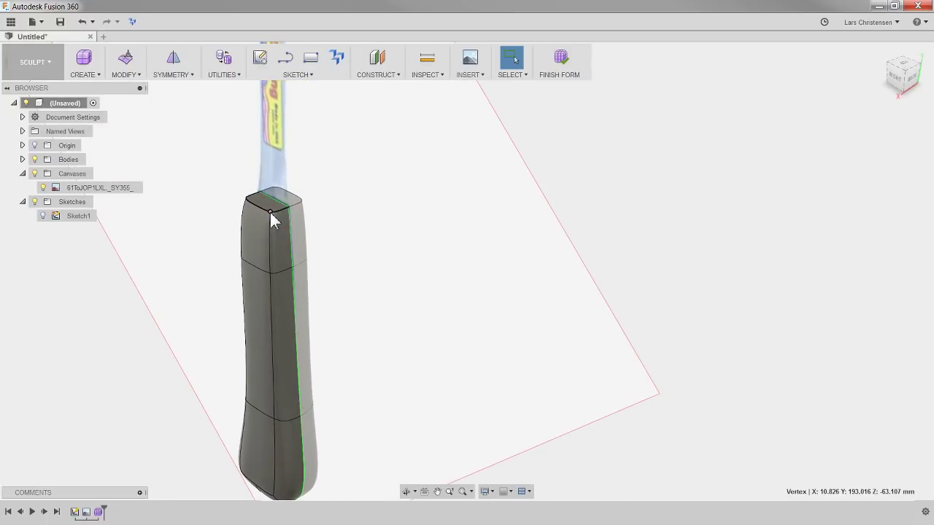
pyautogui.keyDown('shift'); pyautogui.moveTo(271, 219); pyautogui.dragTo(323, 281, button='middle'); pyautogui.keyUp('shift')
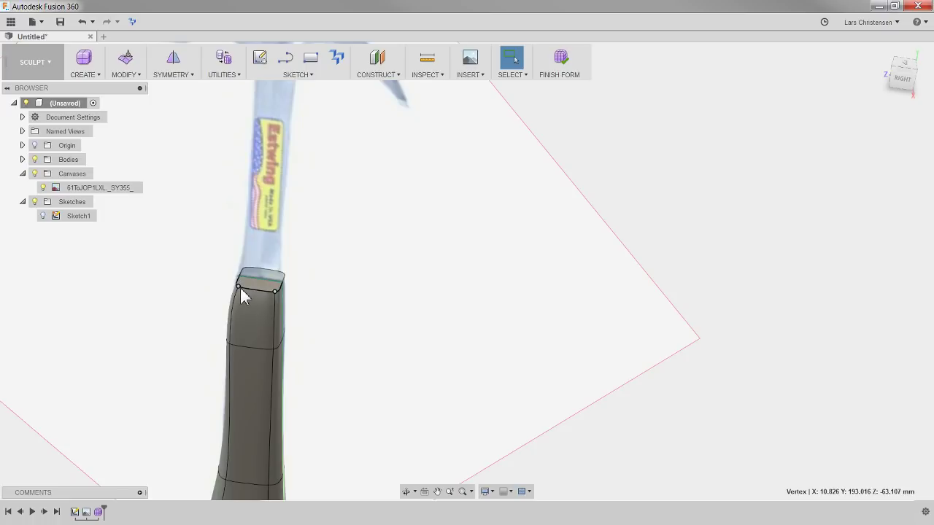
# Lower the two top vertices with Edit Form to match the image, then fit the view
pyautogui.rightClick(413, 245)
pyautogui.click(446, 223)
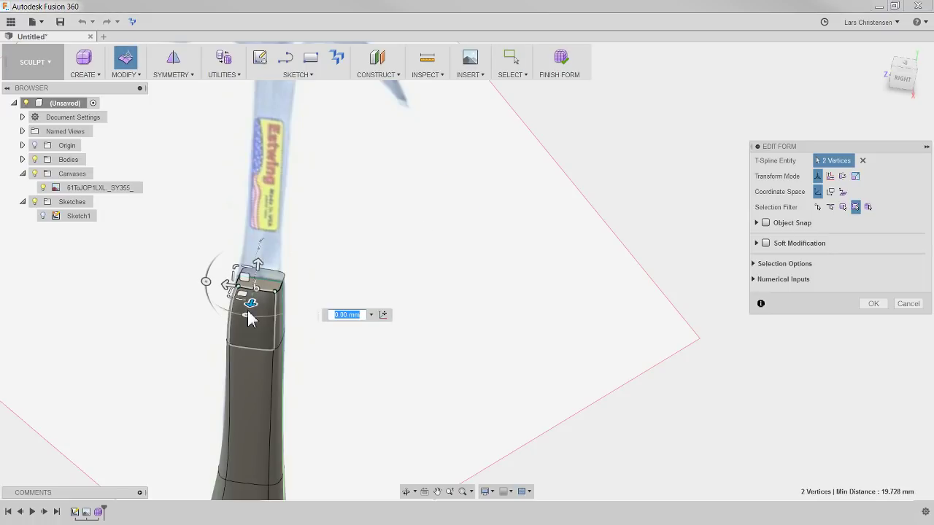
pyautogui.moveTo(248, 305)
pyautogui.mouseDown()
pyautogui.moveTo(251, 296)
pyautogui.moveTo(247, 309)
pyautogui.moveTo(263, 310)
pyautogui.mouseUp()
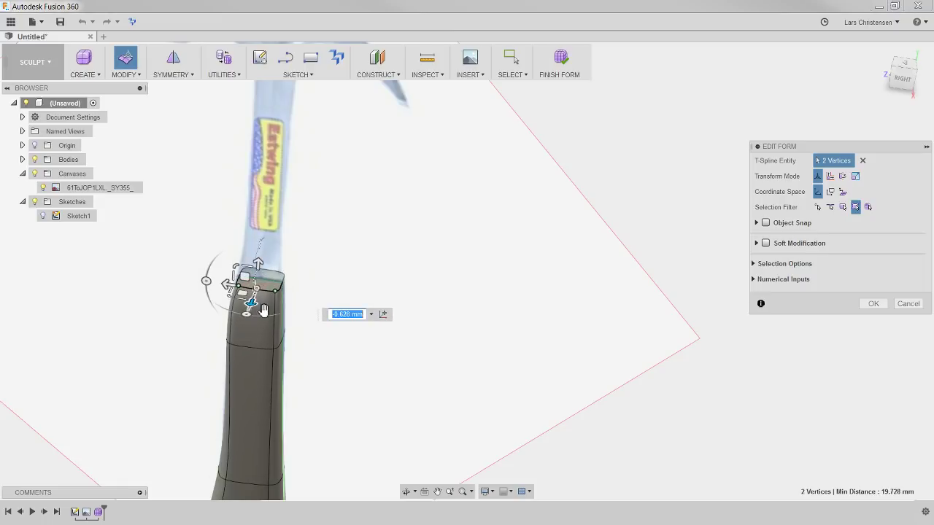
pyautogui.click(884, 303)
pyautogui.press('F6')
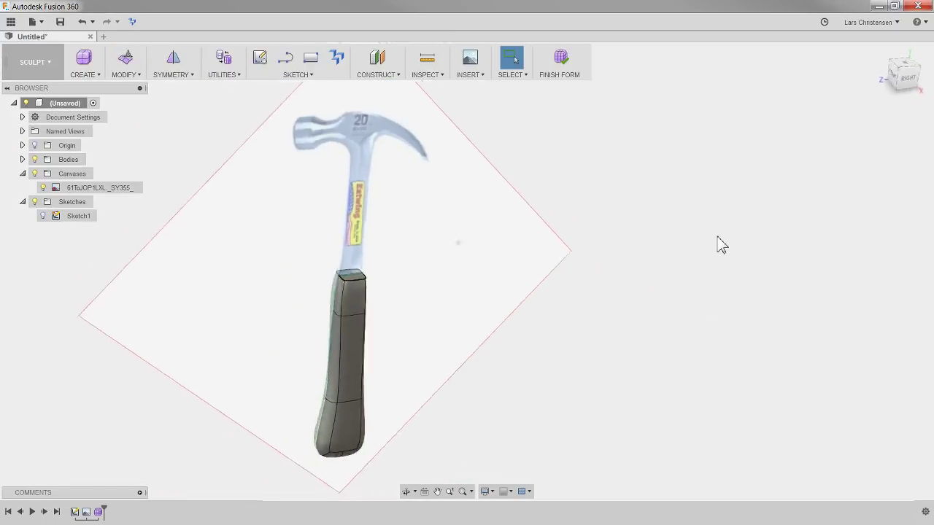